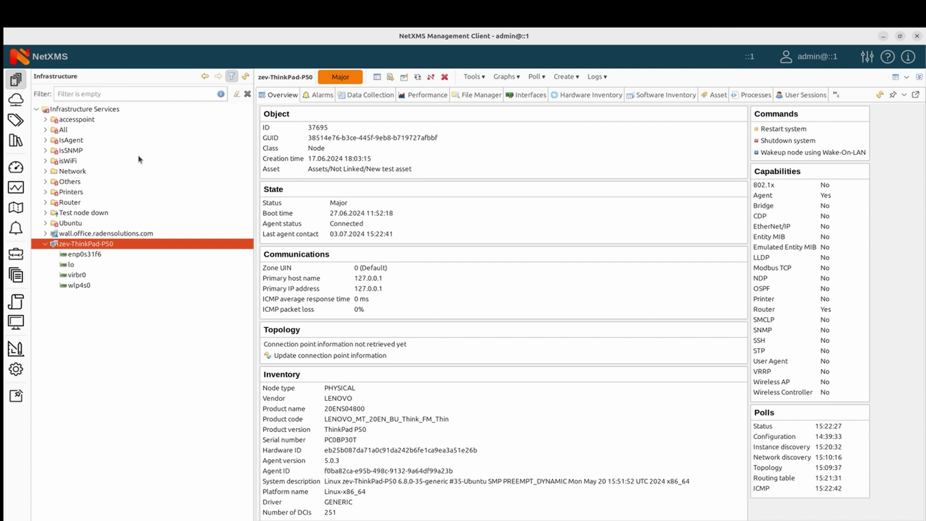
- Switch to Files to check the backup file in the Desktop/test folder, and return to NetXMS
click(4, 44)
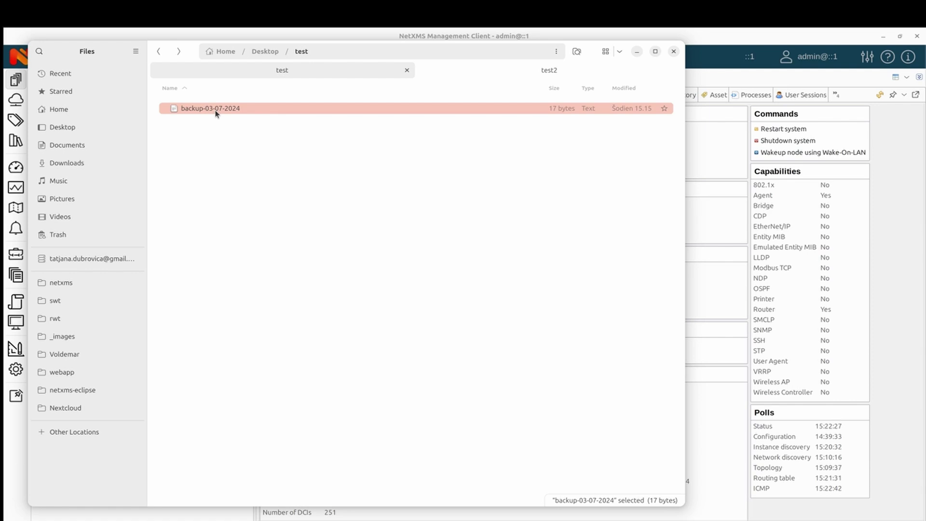
click(636, 51)
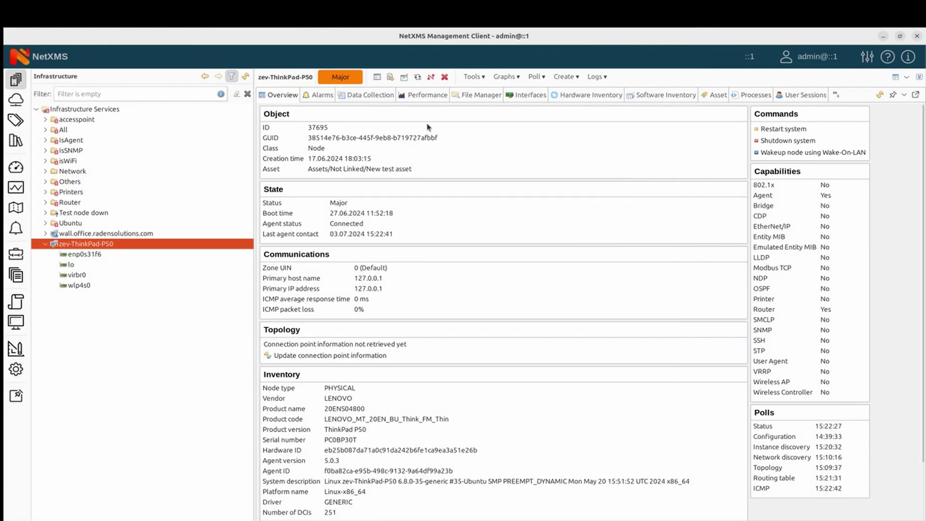
- Add a new data collection parameter to the ThinkPad-P50 node, choosing the agent metric File.Count(*)
click(371, 95)
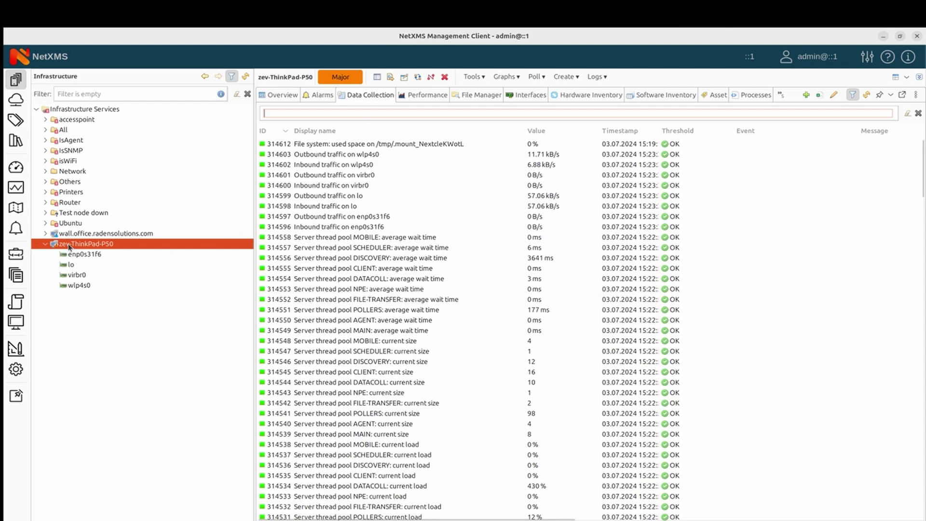
right_click(380, 174)
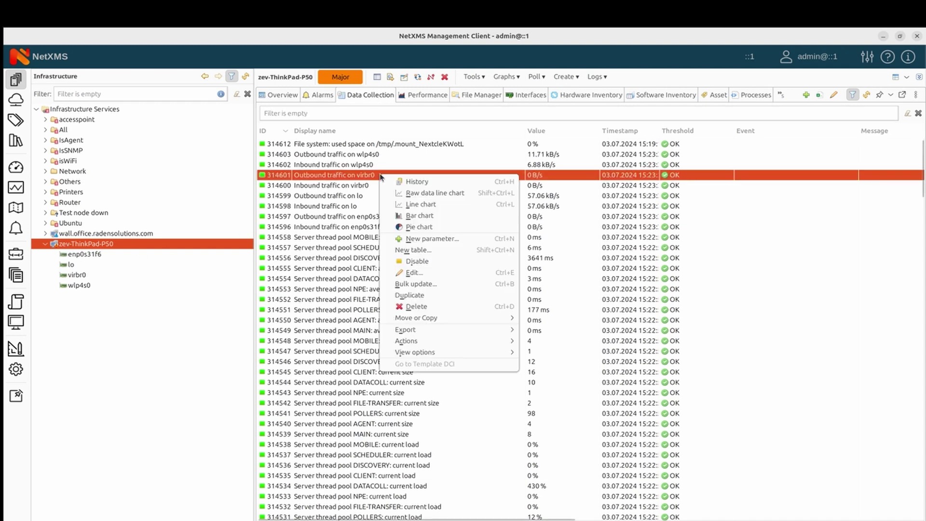
click(453, 241)
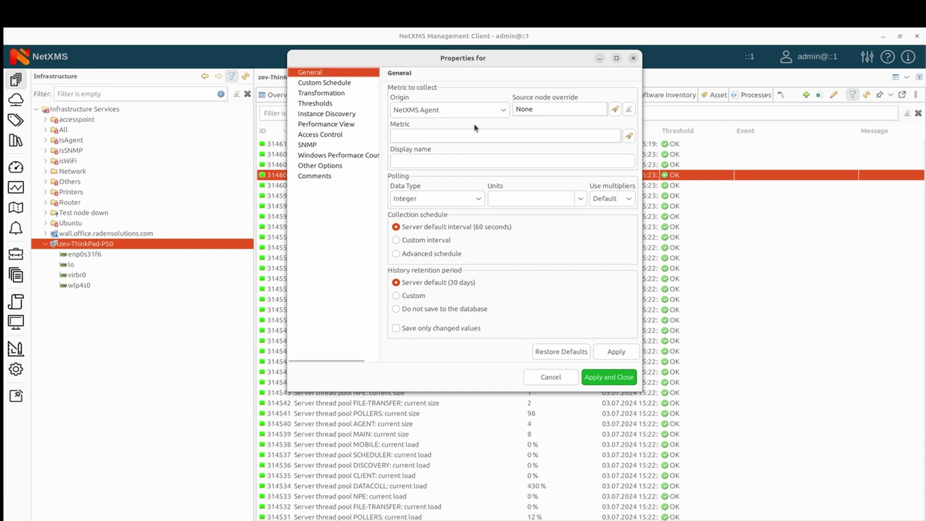
click(629, 136)
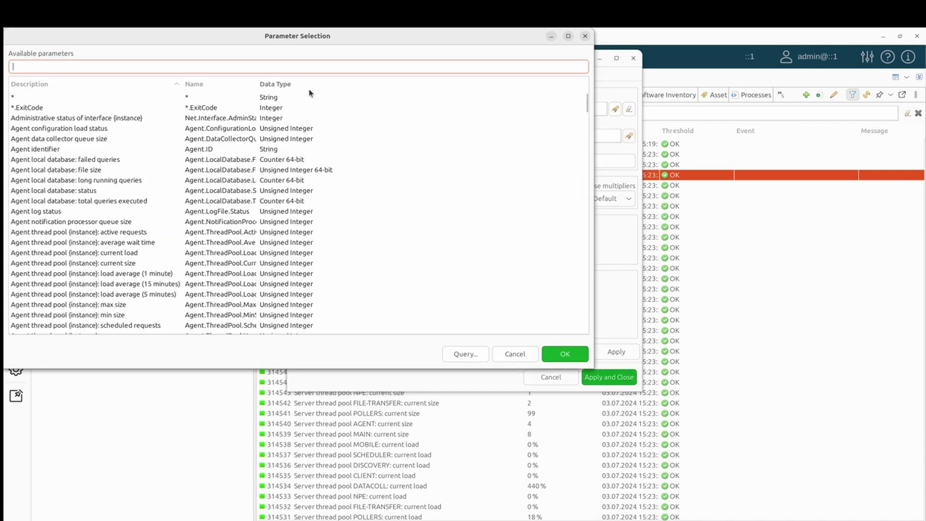
text(File.C)
click(224, 108)
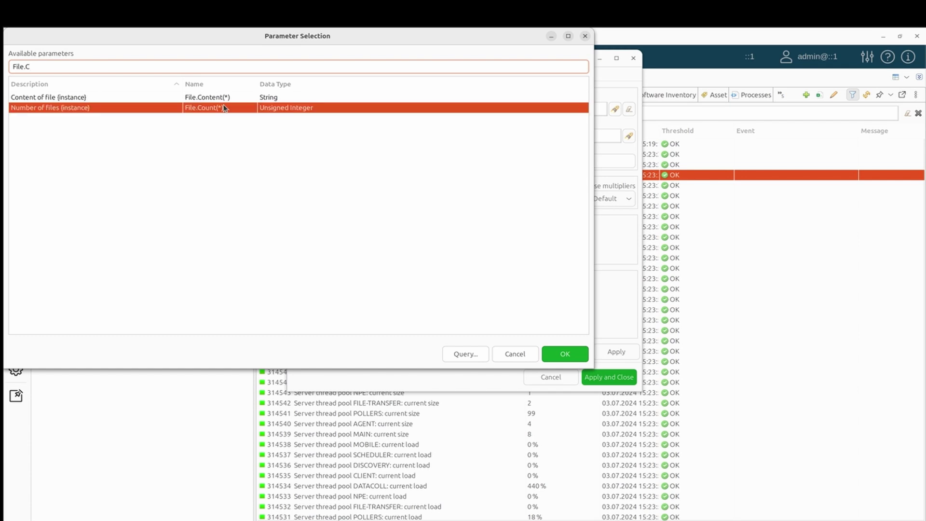
click(559, 352)
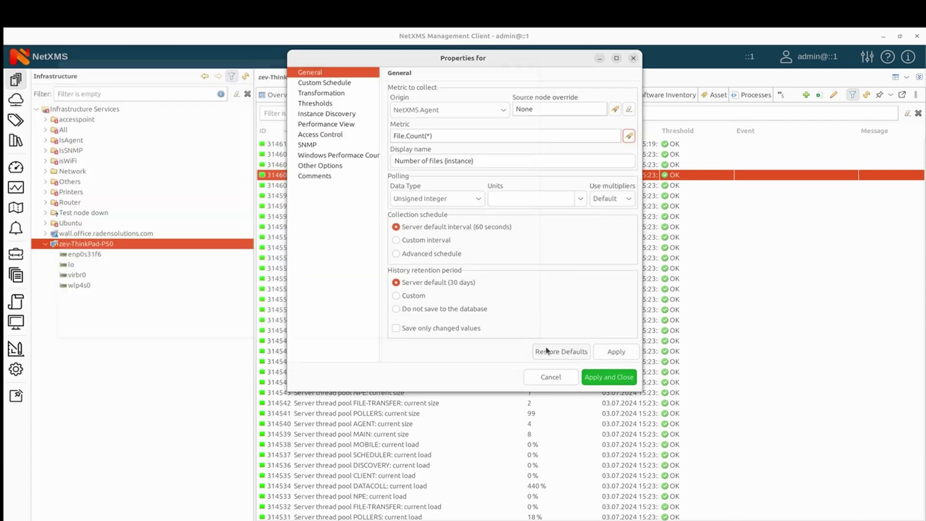
- Remove the asterisk placeholder from the File.Count metric, leaving its parentheses empty
drag(423, 135, 393, 135)
click(432, 135)
key(BackSpace)
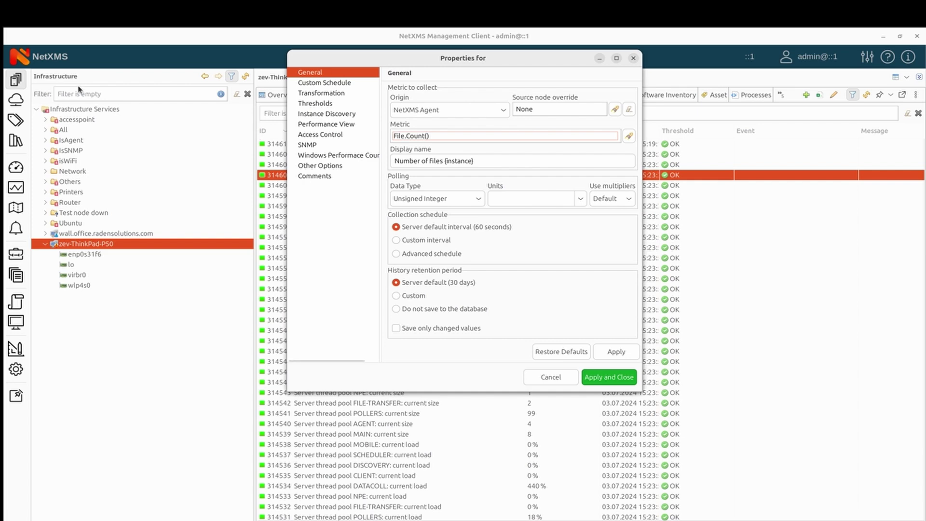
- Switch to the browser, find File.Count in the NetXMS metrics documentation and read its purpose
key(alt+Tab)
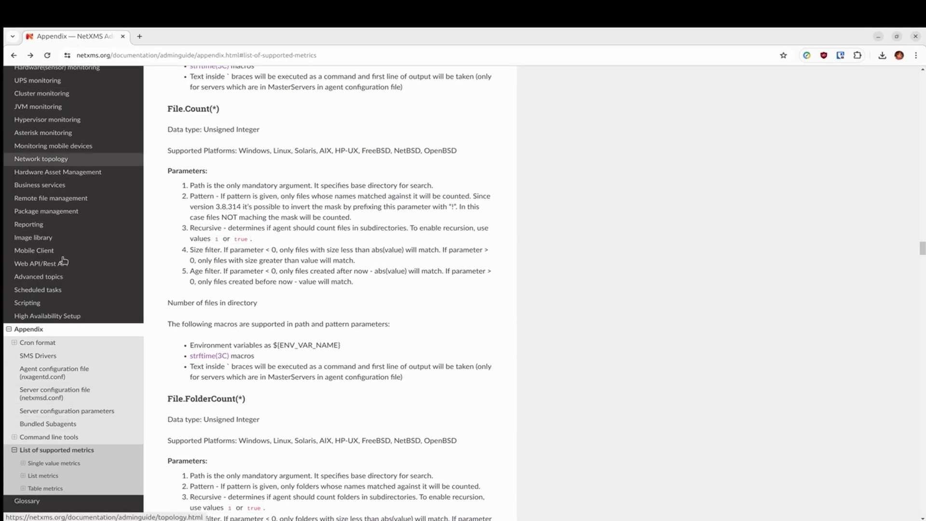
key(ctrl+f)
text(File.Count)
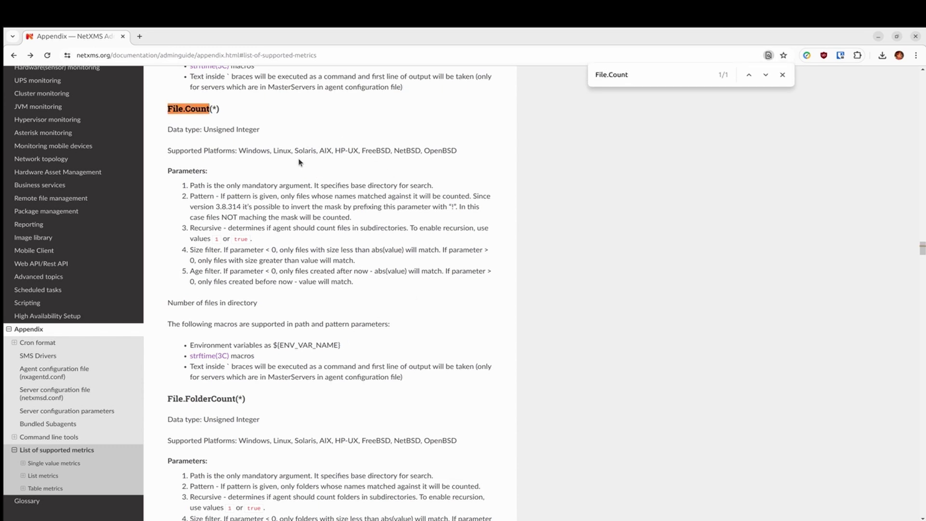
click(782, 74)
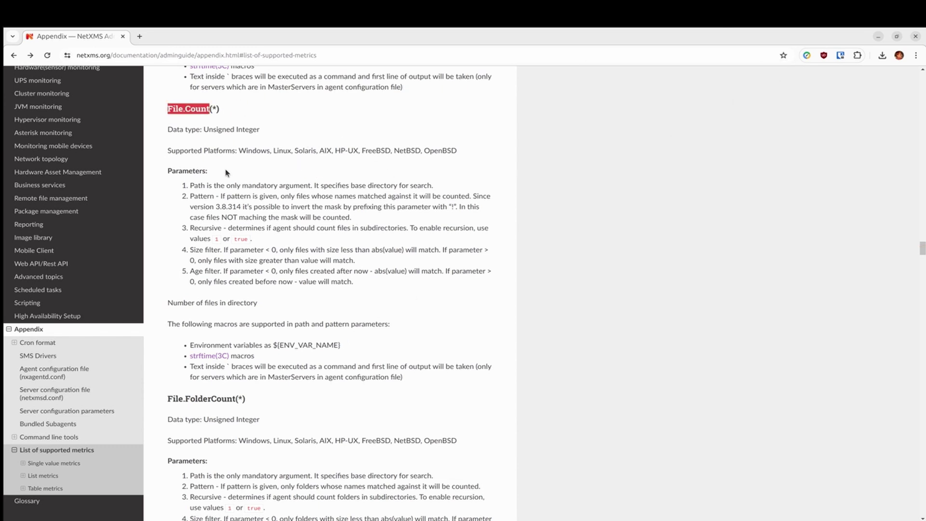
drag(168, 304, 256, 310)
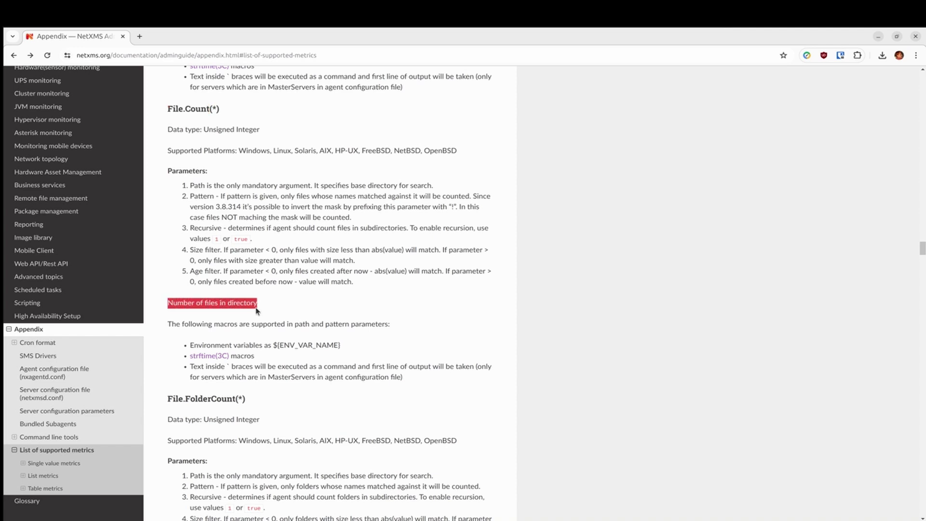
click(258, 311)
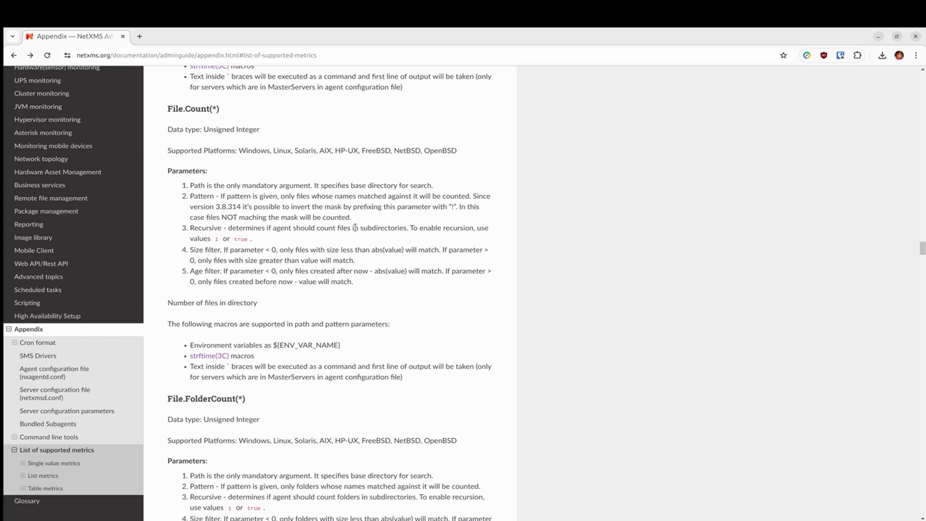
- Review the path, pattern, recursive, size filter and age filter parameters documented for File.Count
double_click(194, 195)
double_click(207, 228)
click(216, 230)
drag(191, 250, 230, 272)
click(230, 272)
drag(189, 185, 361, 266)
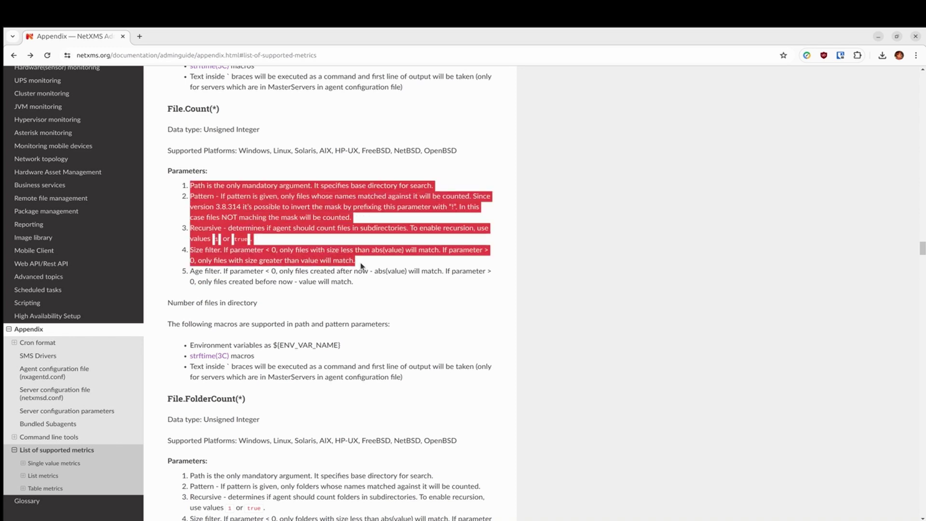
click(361, 266)
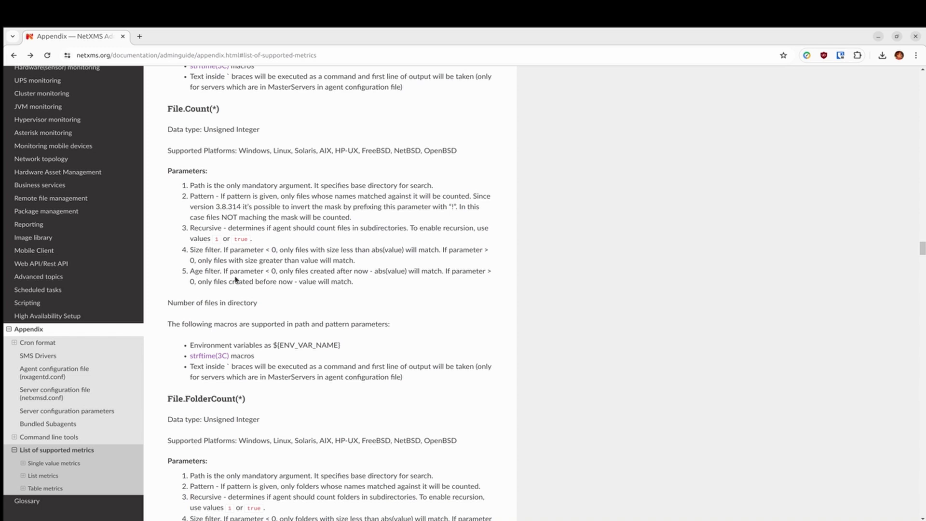
double_click(212, 196)
- Back in NetXMS, give File.Count the path argument "/home/zev/Desktop/test" and add an empty quoted second argument
key(alt+Tab)
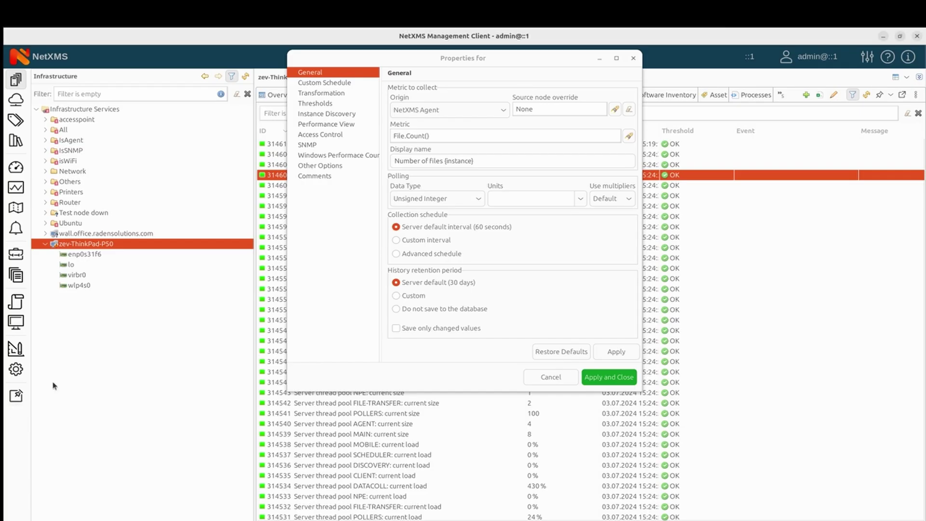
click(425, 135)
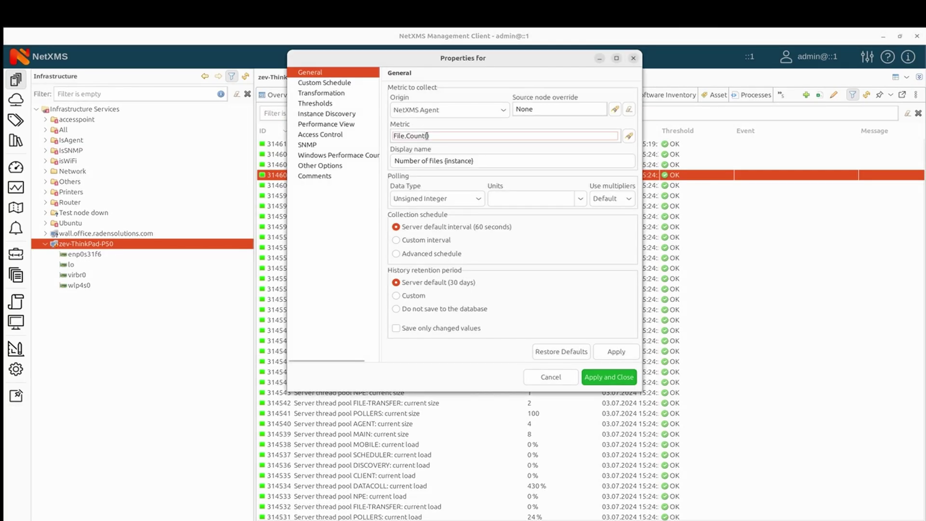
text("/home/zev/Desktop/)
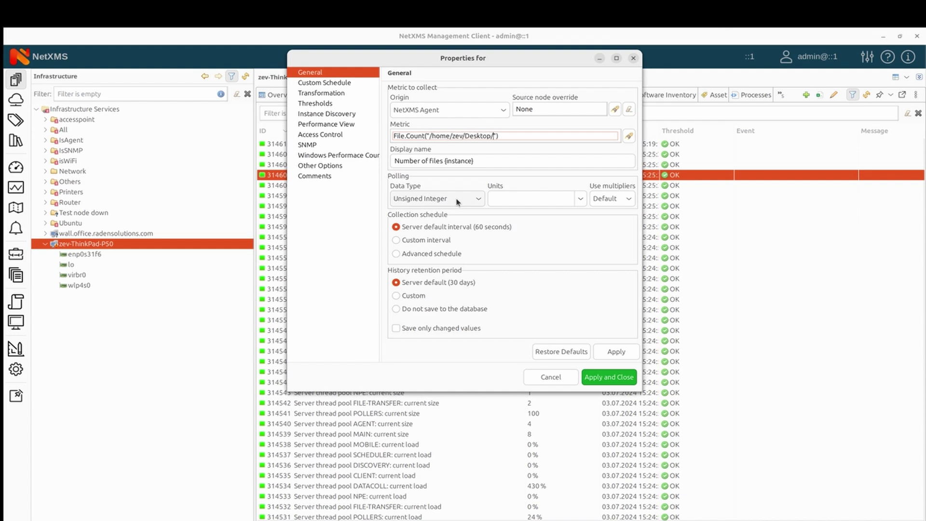
text(test", ")
- Copy the file name backup-03-07-2024 from Files and insert it as the pattern argument of File.Count in NetXMS
mouse_move(4, 29)
click(407, 280)
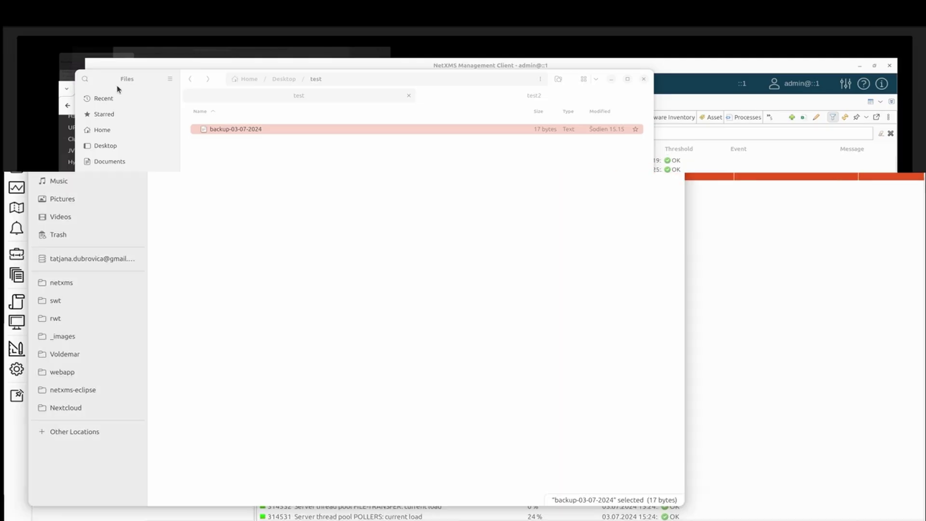
click(217, 114)
key(F2)
key(ctrl+c)
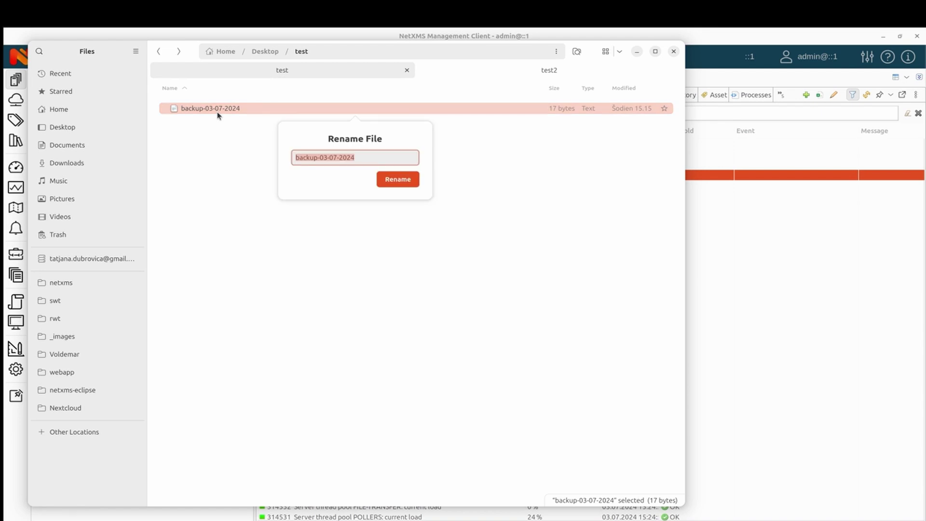
key(Escape)
click(763, 194)
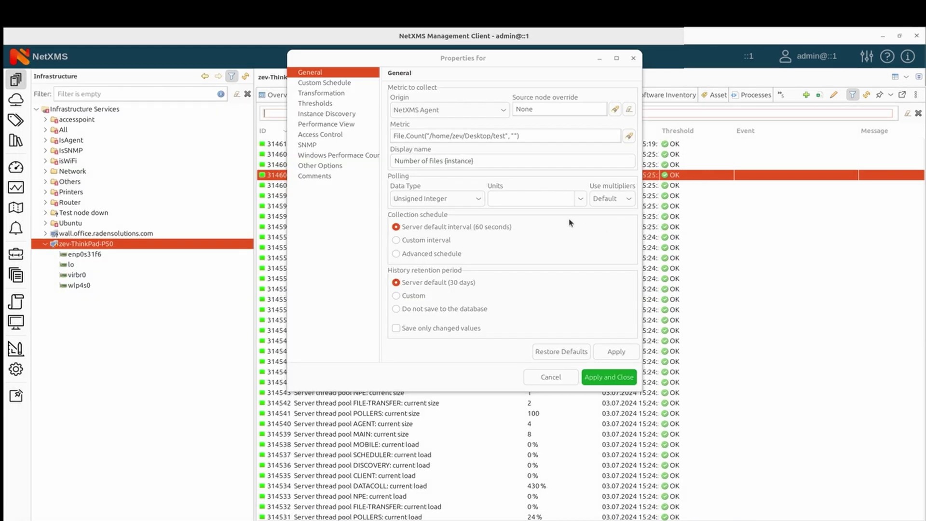
click(519, 134)
key(ctrl+v)
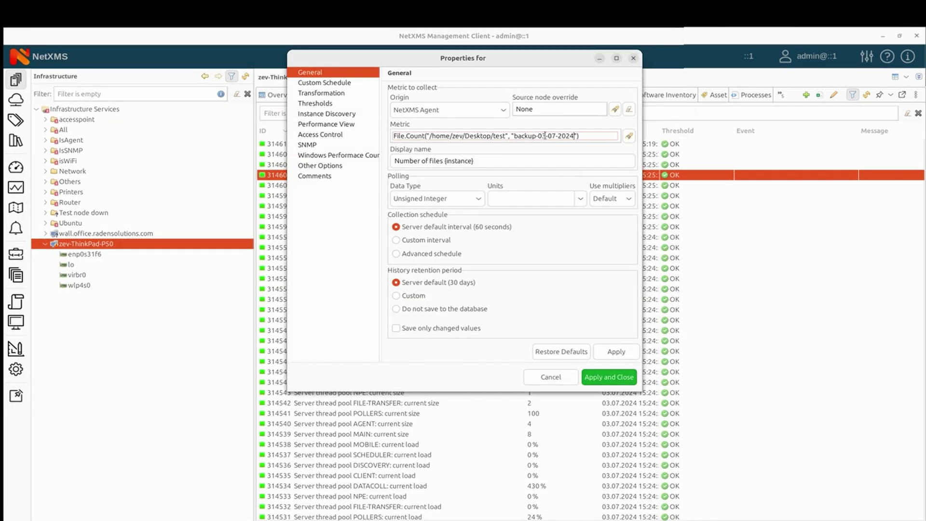
click(544, 135)
- Switch to the browser and open the strftime(3C) man page linked in the File.Count macros list
key(alt+Tab)
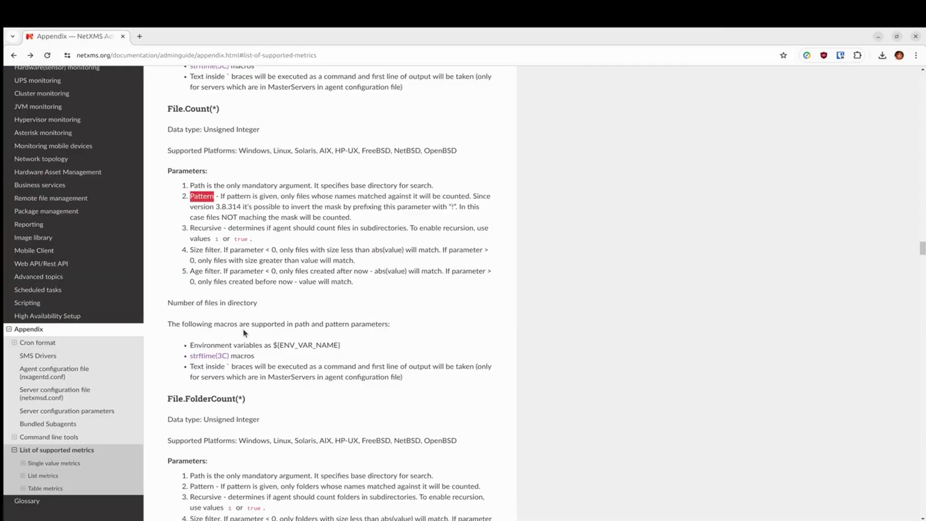
middle_click(199, 357)
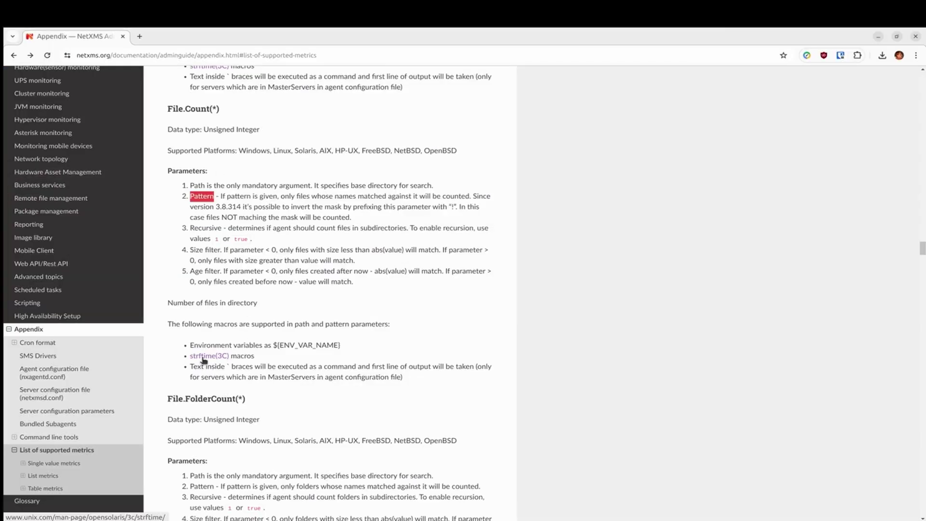
click(192, 36)
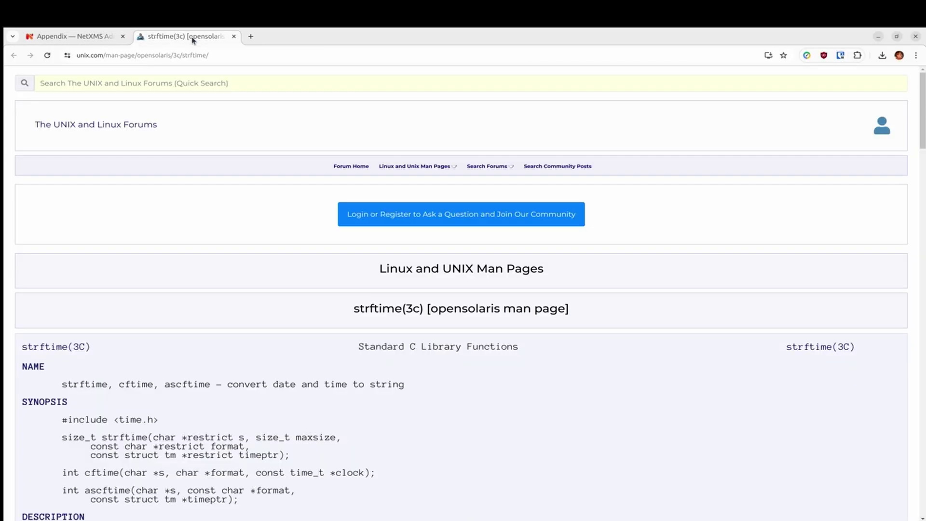
- Look up the strftime conversion codes for day of month, month number, and short and full year
scroll(234, 286, down, 10)
scroll(234, 286, down, 4)
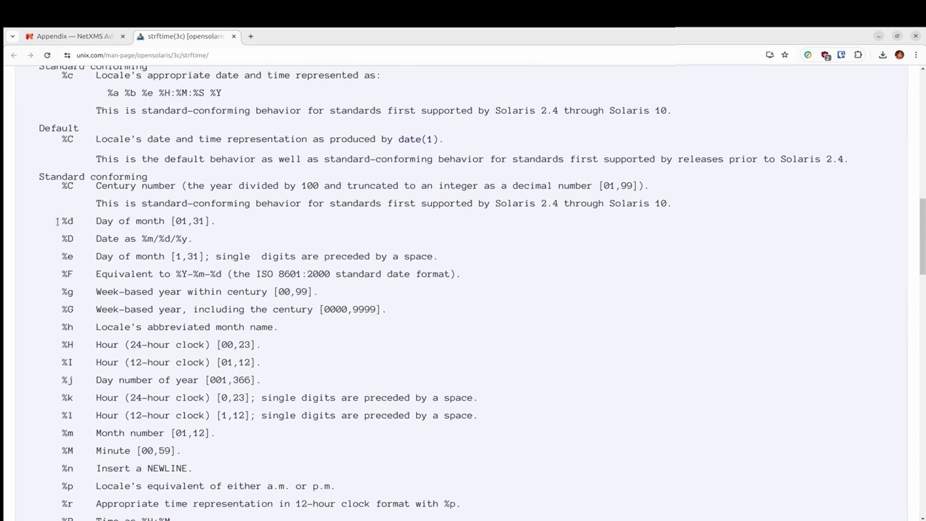
drag(61, 222, 74, 241)
scroll(81, 320, down, 4)
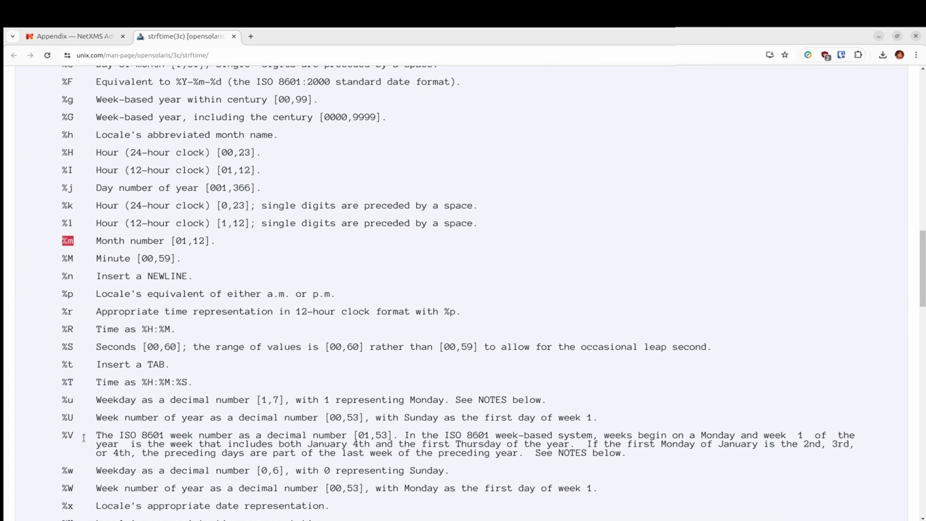
scroll(80, 430, down, 3)
scroll(73, 286, down, 3)
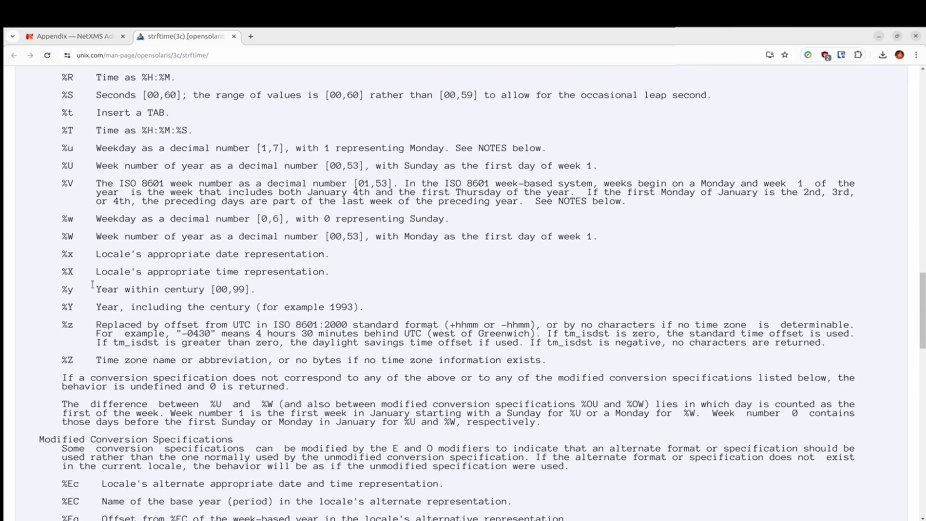
drag(91, 288, 208, 288)
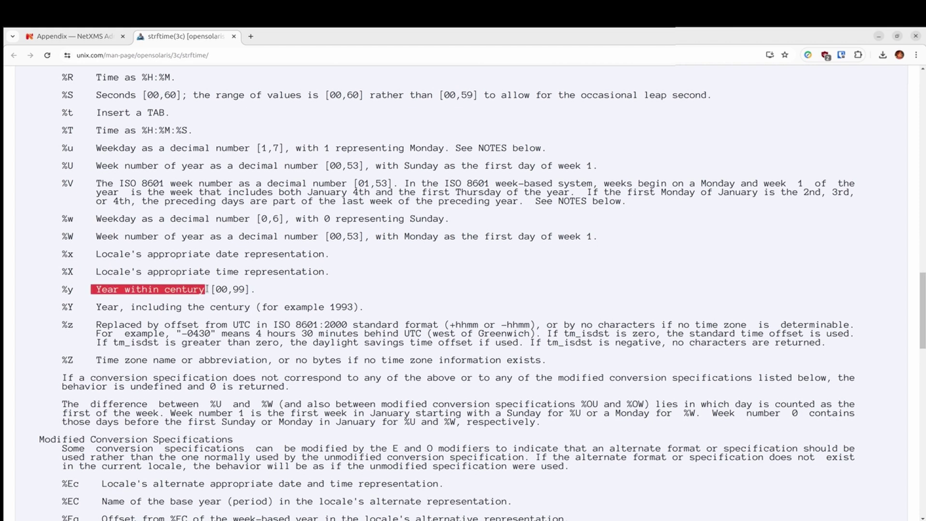
click(220, 287)
drag(62, 306, 72, 308)
click(72, 307)
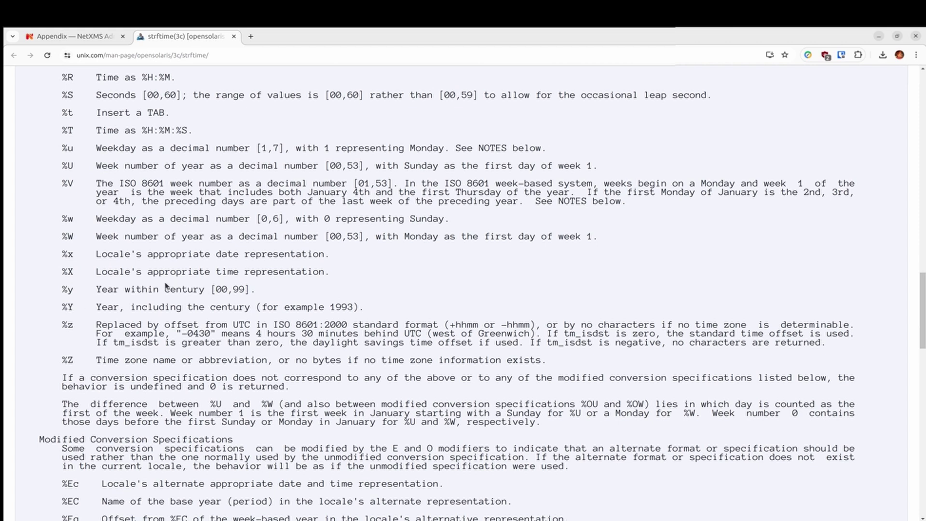
- Back in NetXMS, replace the fixed date in the metric's pattern with macros so it reads backup-%d-%m-%Y
key(alt+Tab)
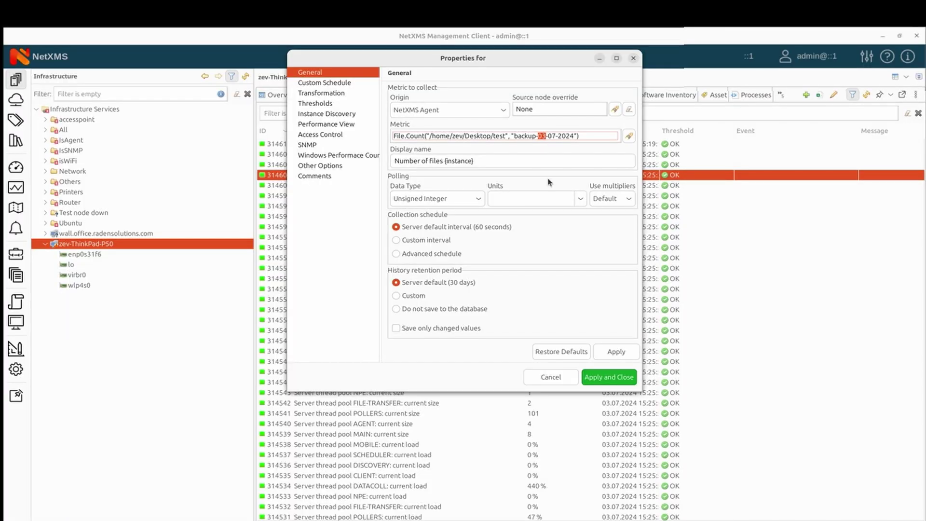
text(%d)
key(BackSpace)
key(BackSpace)
text(%m)
key(Delete)
key(Delete)
key(Delete)
text(%y)
key(BackSpace)
text(Y)
- Set the display name to "Number of files /home/zev/Desktop/test/backup-%d-%m-%Y" and save the new parameter
drag(430, 136, 505, 136)
key(ctrl+c)
click(446, 161)
drag(445, 160, 474, 161)
key(ctrl+v)
text(/)
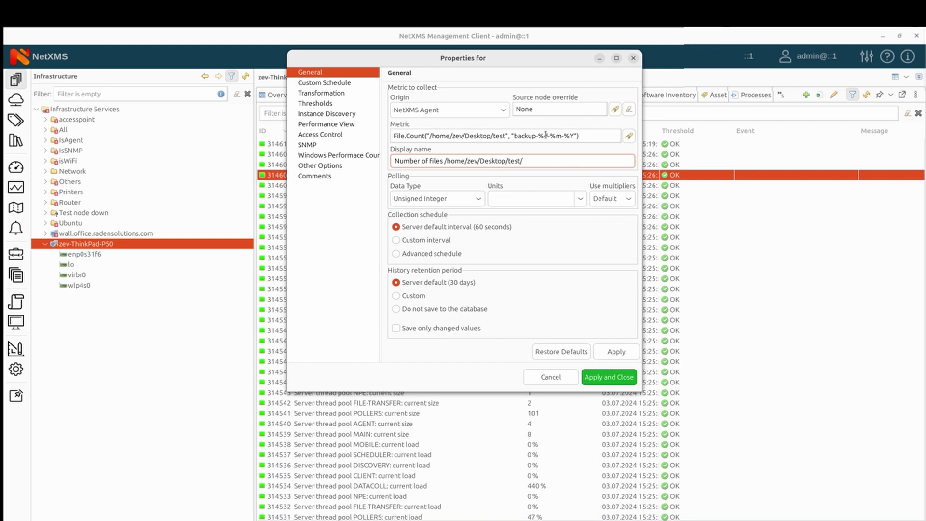
drag(512, 135, 575, 136)
key(ctrl+c)
click(541, 161)
key(ctrl+v)
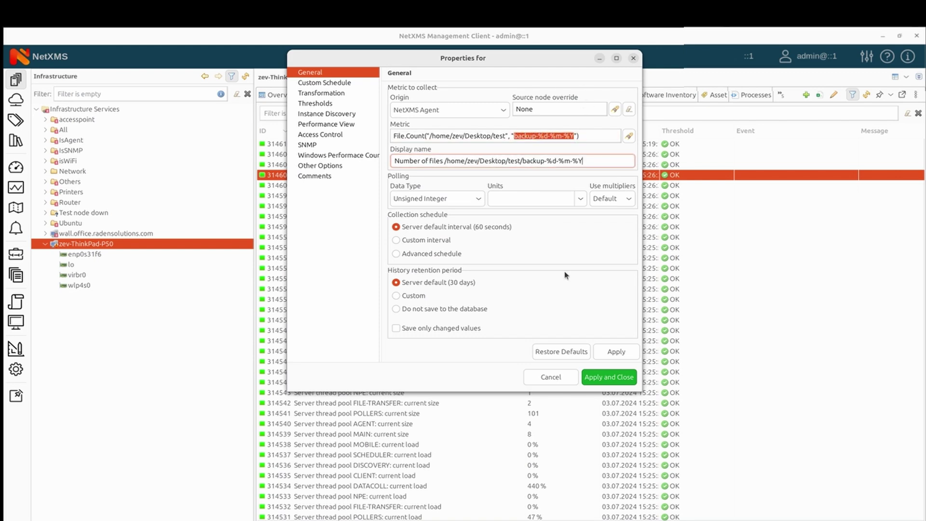
click(609, 377)
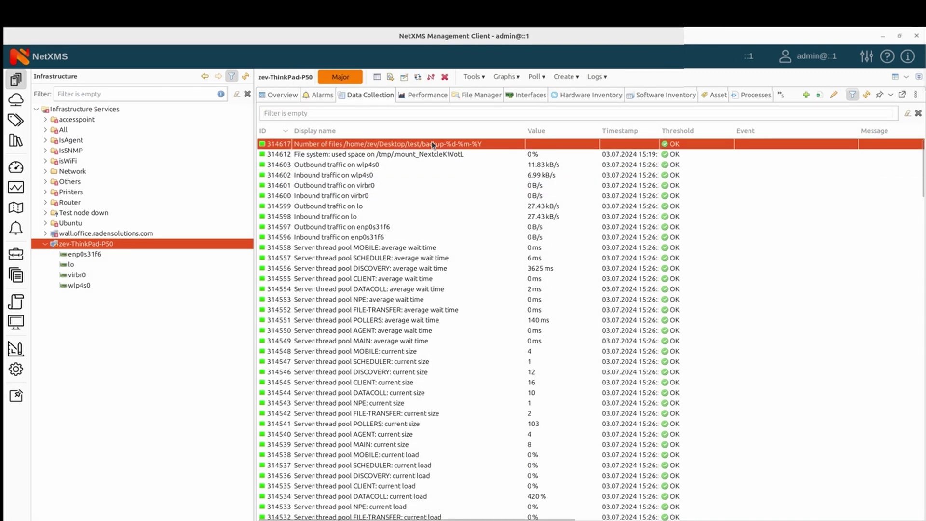
- Force a poll of the new backup-%d-%m-%Y file count item
right_click(434, 144)
mouse_move(554, 308)
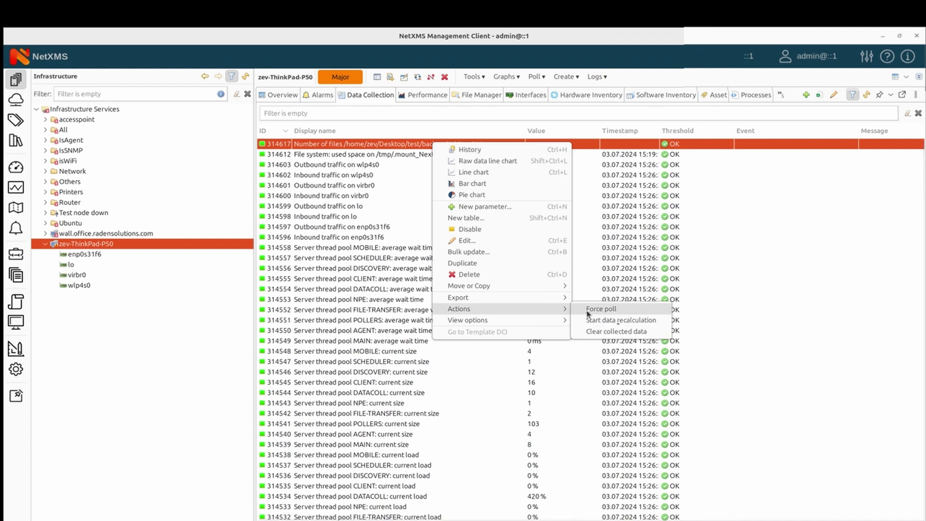
click(587, 315)
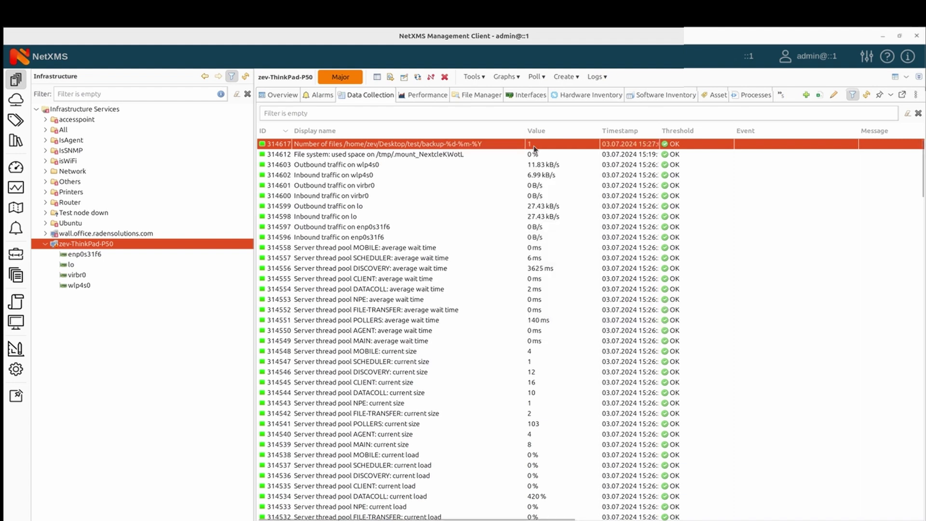
right_click(476, 149)
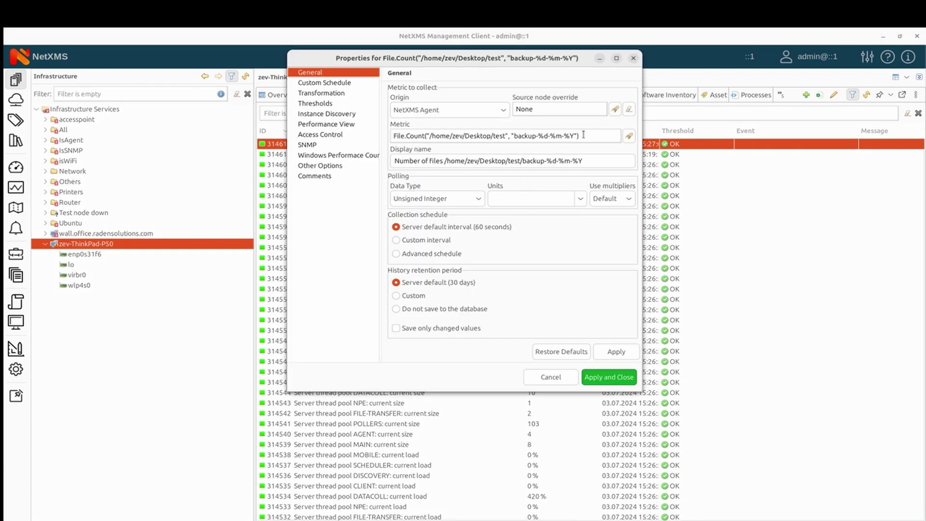
click(577, 136)
click(551, 377)
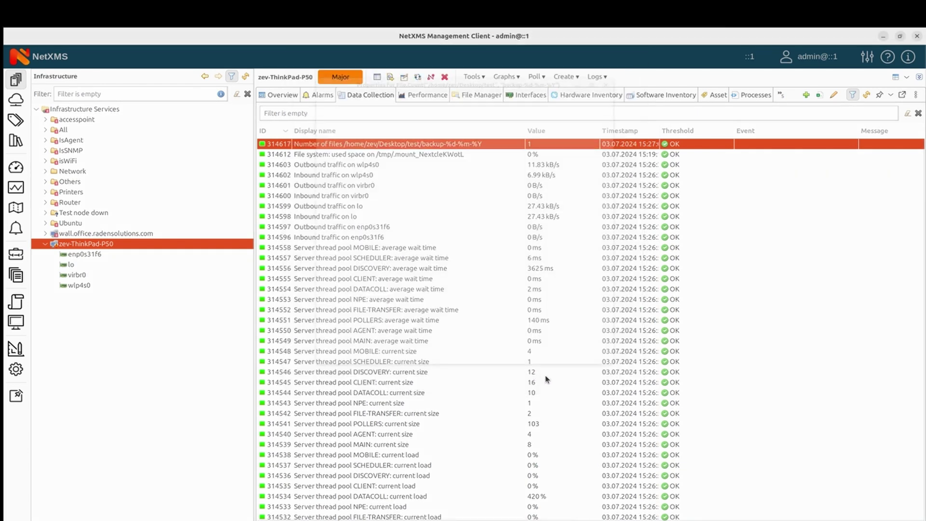
- Switch to Files, open backup-03-07-2024 in the text editor, delete all its content, save it, and return to NetXMS
key(alt+Tab)
double_click(213, 108)
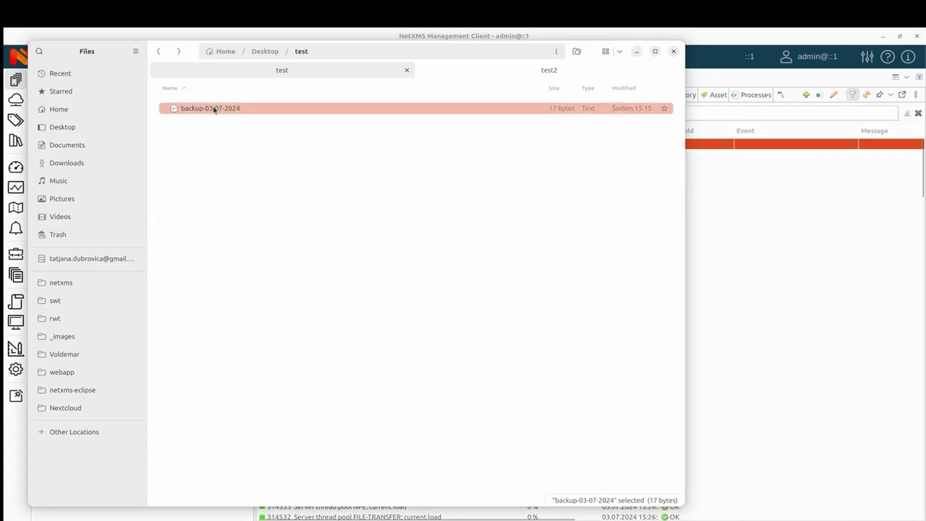
key(ctrl+a)
key(BackSpace)
key(ctrl+s)
click(331, 54)
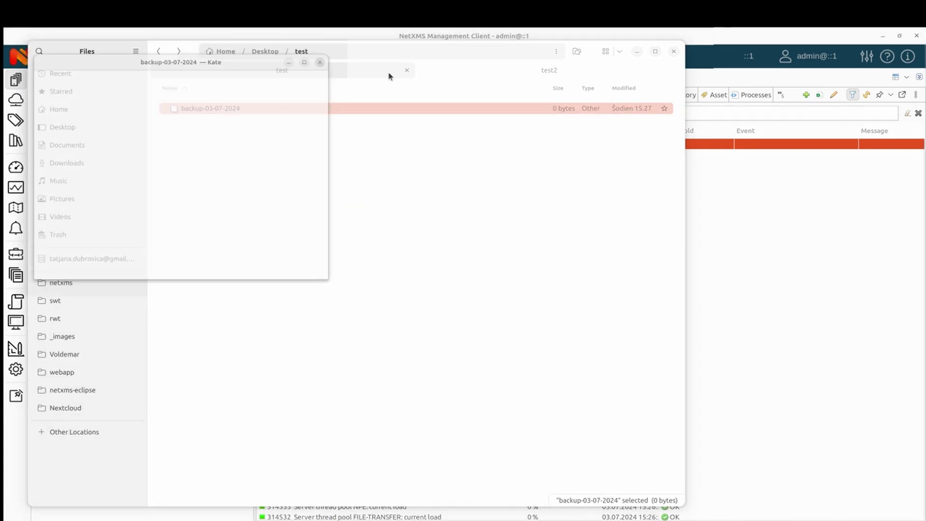
click(637, 51)
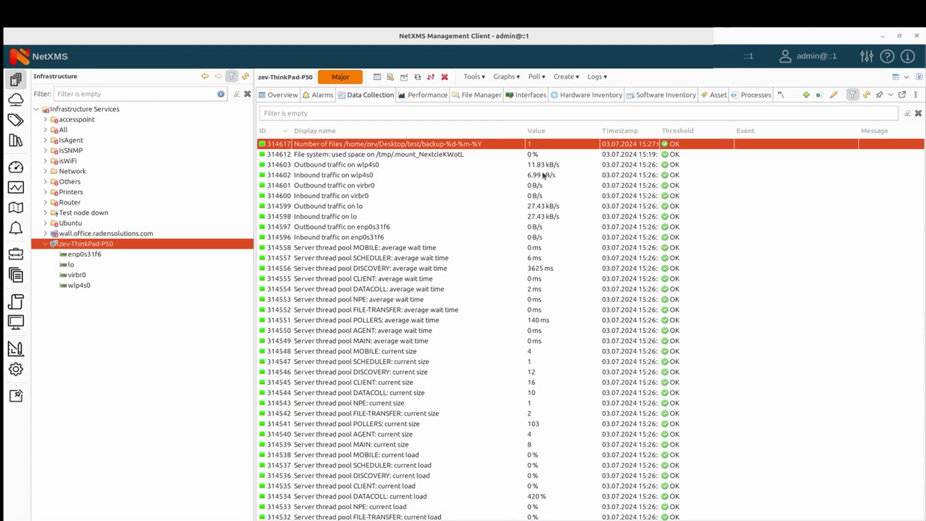
- Force a poll of the file count item to test it against the emptied backup file
right_click(496, 145)
mouse_move(593, 310)
click(723, 306)
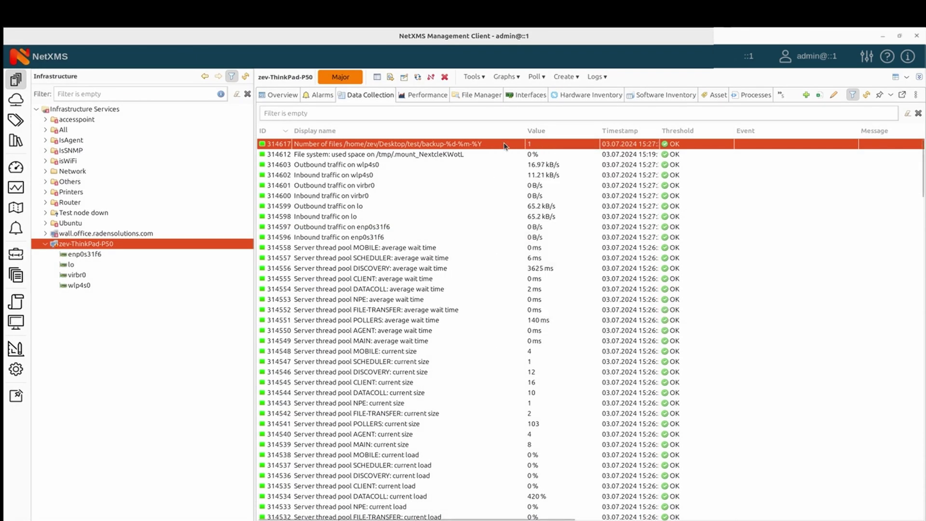
- Extend the item's File.Count metric with the arguments 0, 1 after the "backup-%d-%m-%Y" pattern and save the change
right_click(505, 145)
click(560, 243)
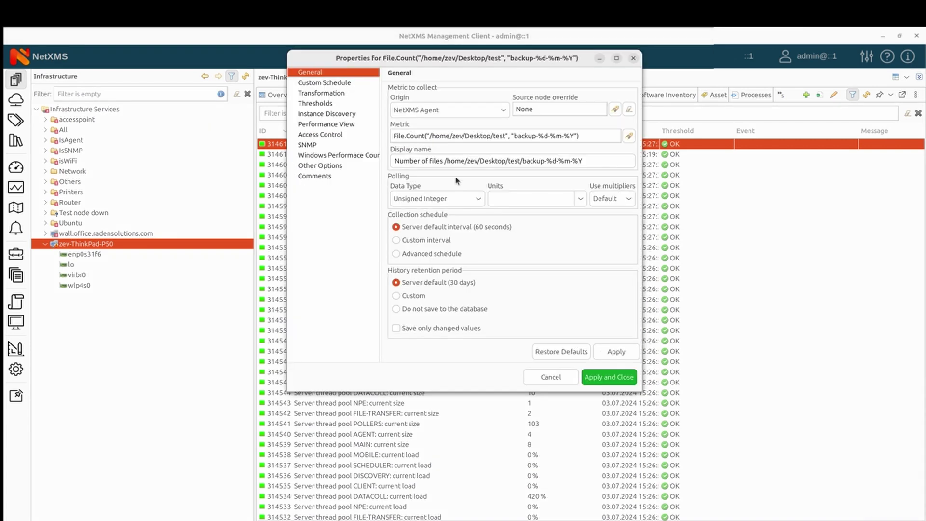
click(578, 136)
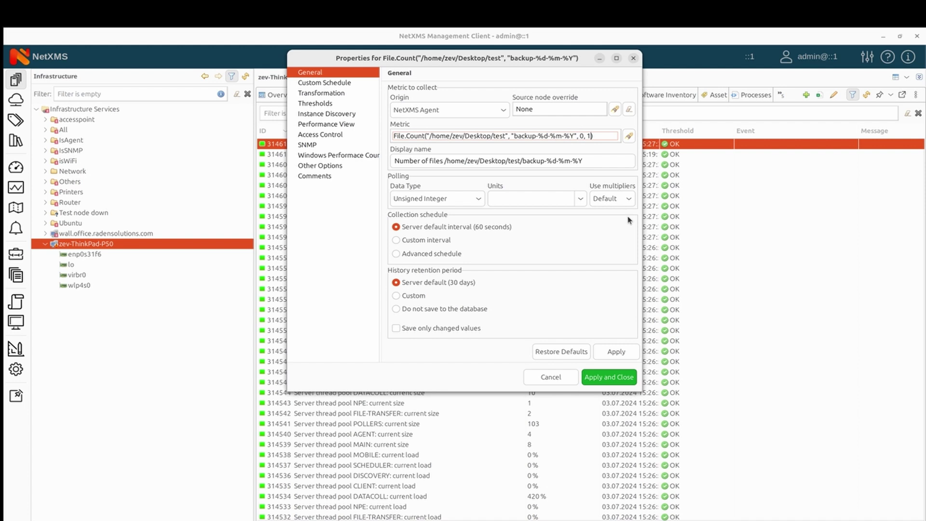
click(602, 379)
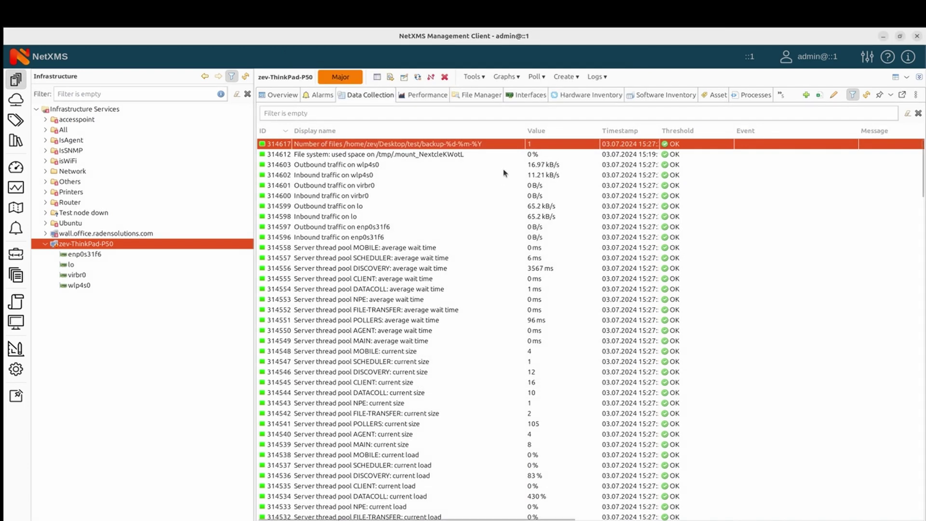
- Force a poll of the file count item using the extended metric
right_click(490, 144)
mouse_move(590, 311)
click(651, 313)
- Switch to Files, move the empty backup-03-07-2024 file to the trash, and return to NetXMS
key(alt+Tab)
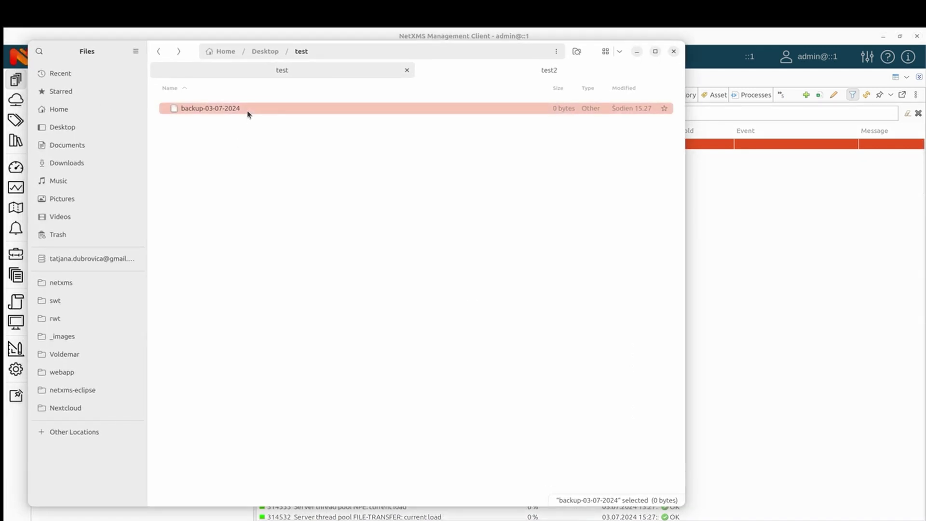
right_click(249, 114)
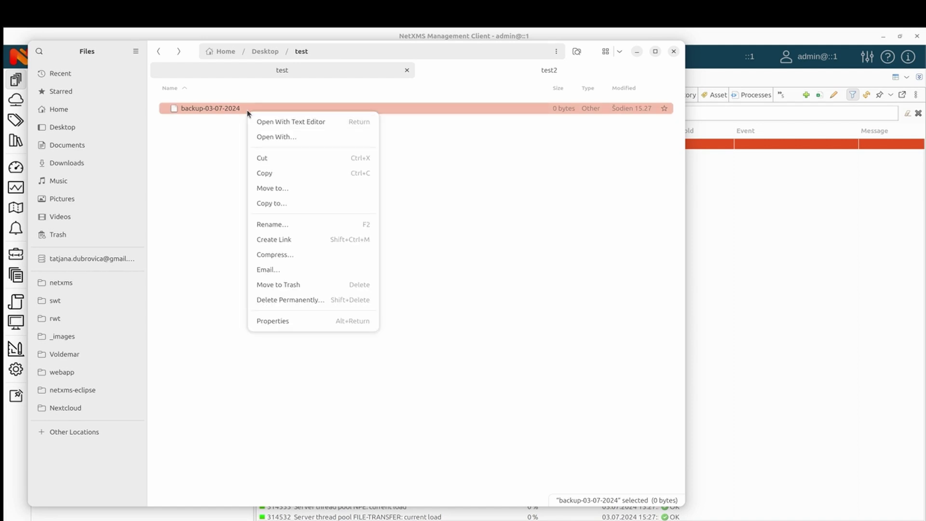
click(302, 288)
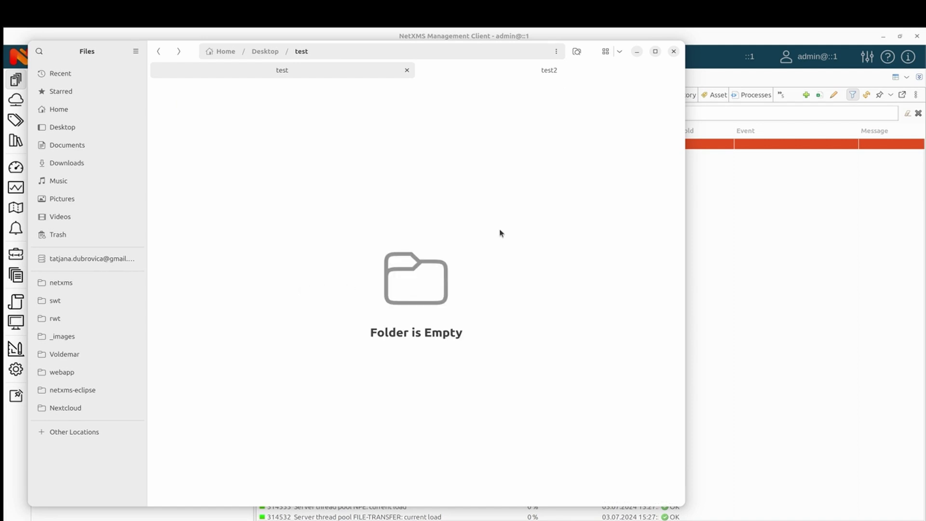
click(637, 51)
- Force a poll of the file count item with the test folder empty
right_click(461, 145)
mouse_move(540, 317)
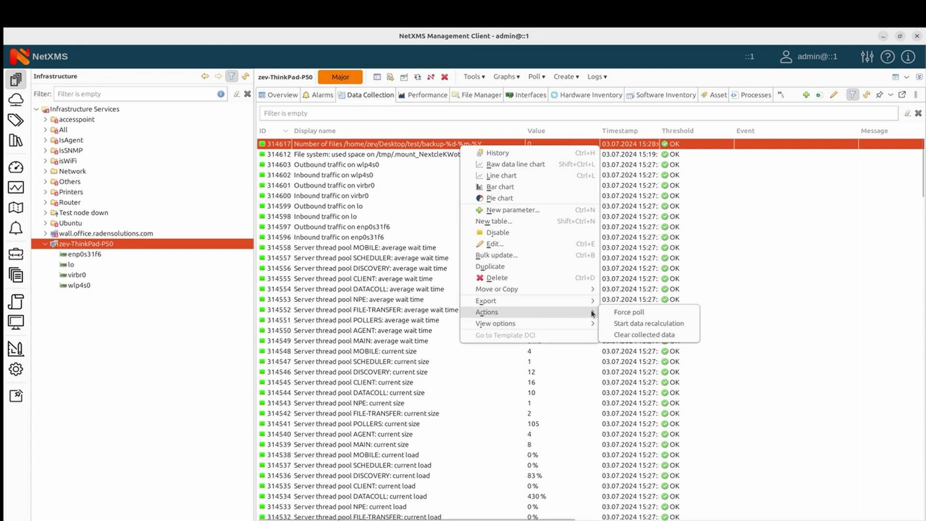
click(625, 313)
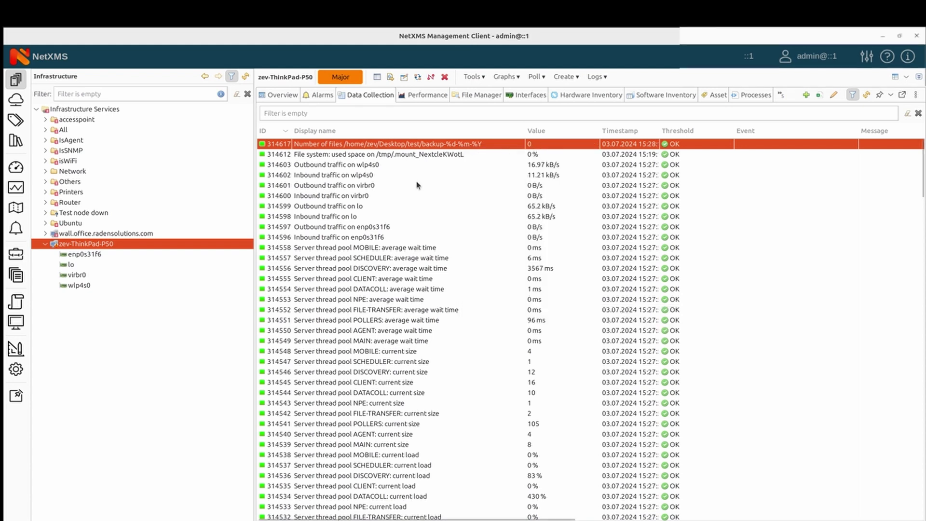
- Add a threshold to the file count item for last polled value, 1 sample, equal to 0, keeping the default events, and save
right_click(428, 148)
click(496, 248)
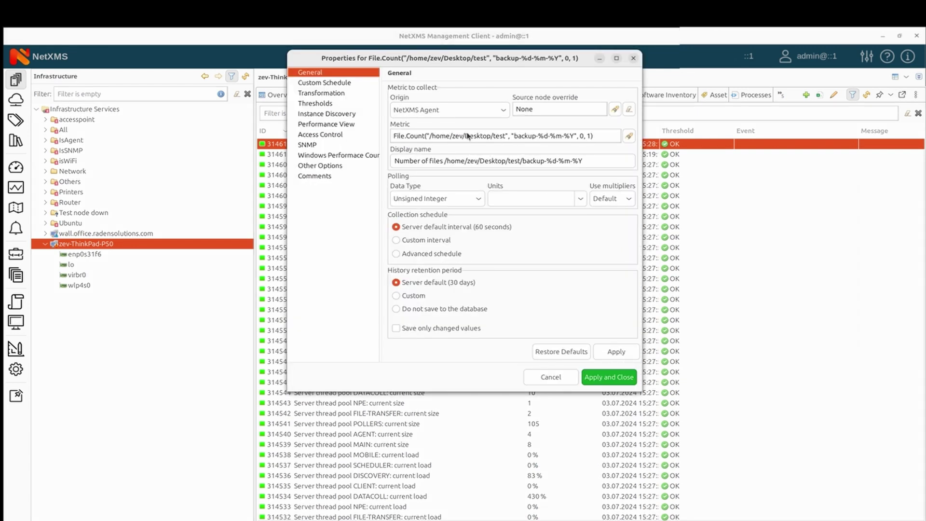
click(316, 104)
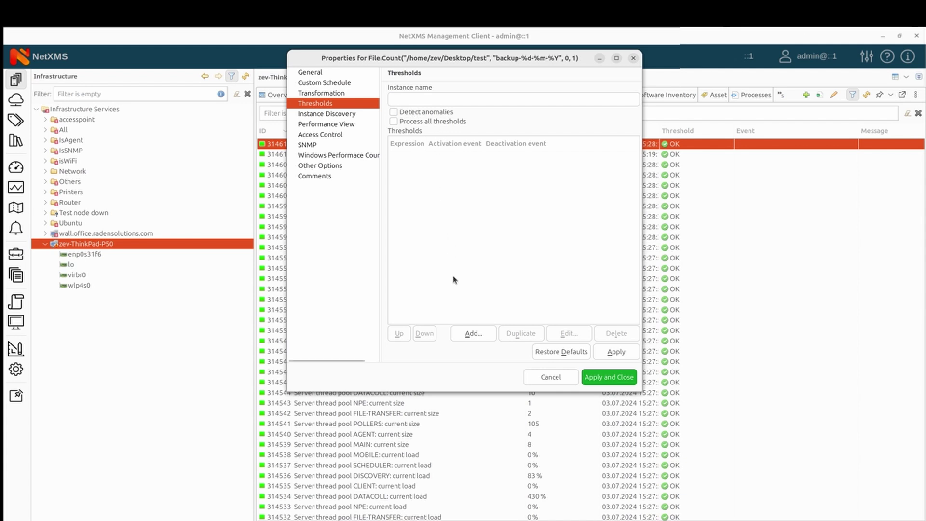
click(473, 332)
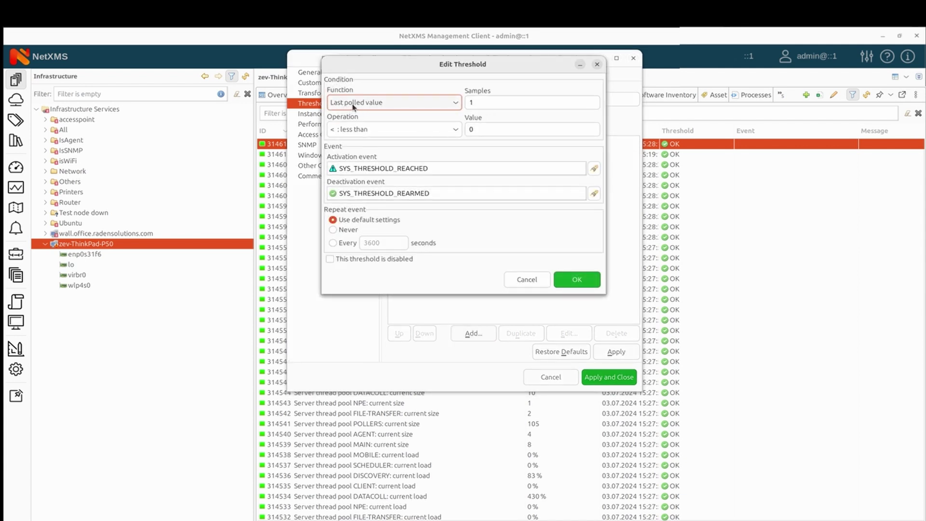
click(491, 103)
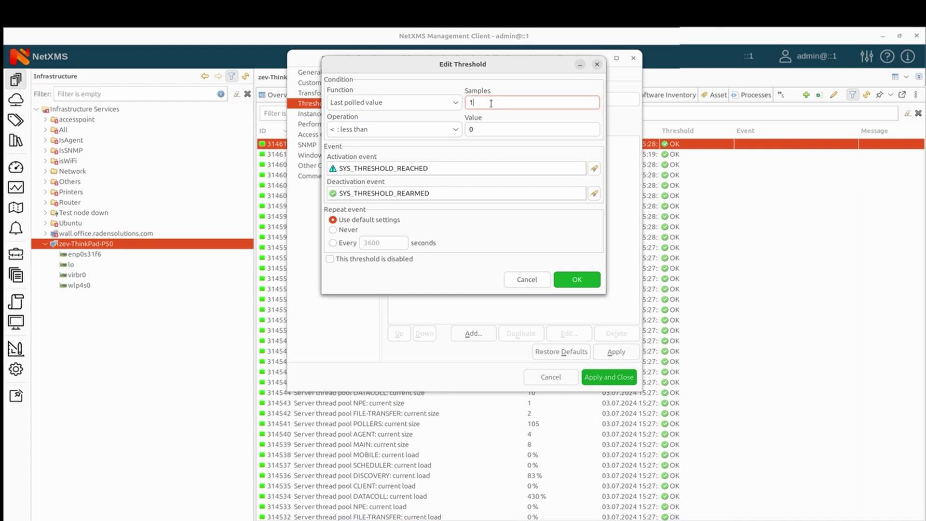
click(429, 129)
click(391, 169)
click(491, 129)
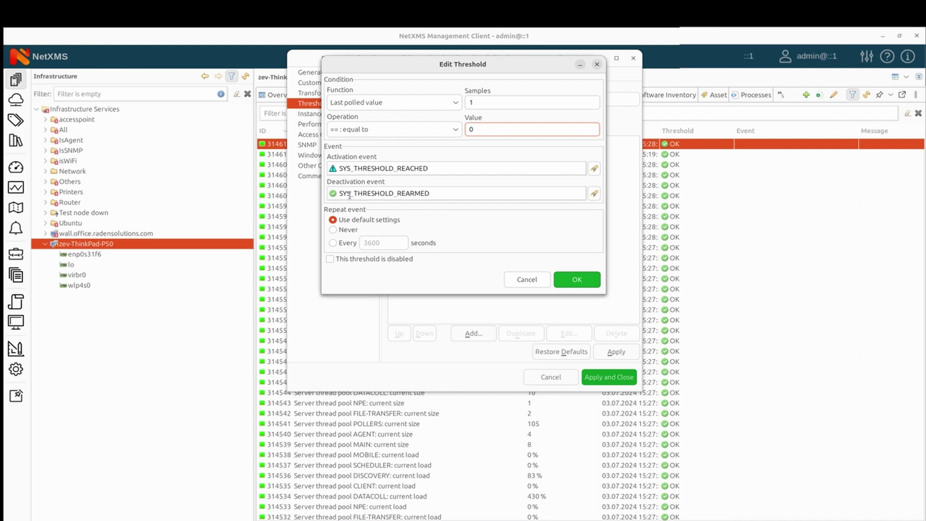
click(575, 279)
click(611, 380)
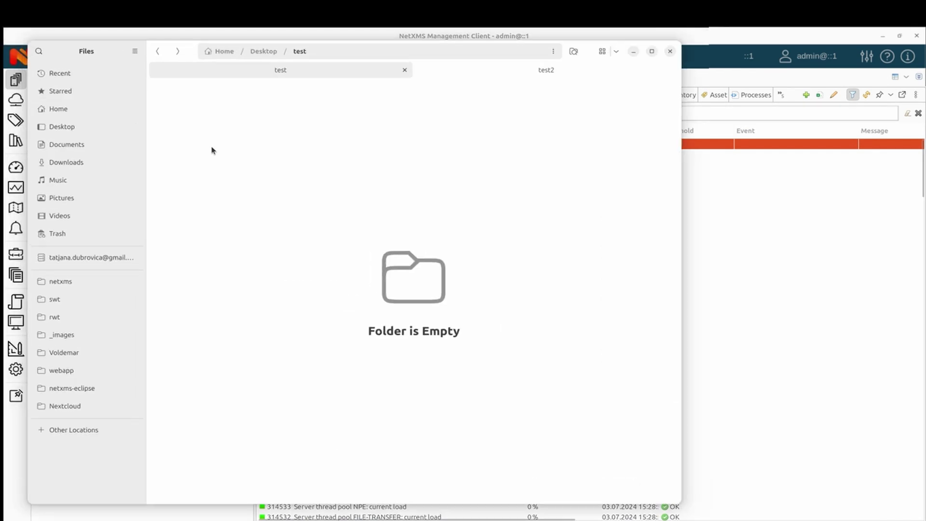
- Switch to Files and create the document backup-03-07-2024 in the test folder from the document template
right_click(342, 156)
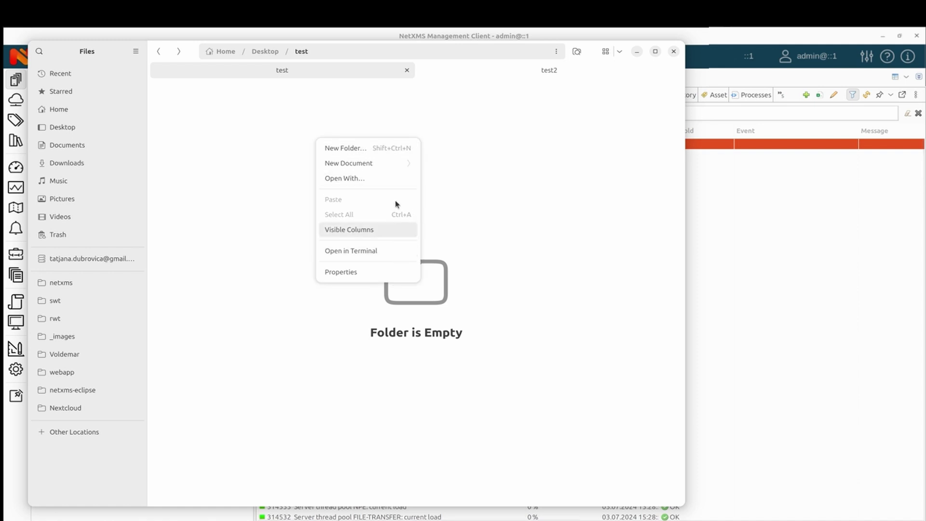
click(405, 164)
click(406, 164)
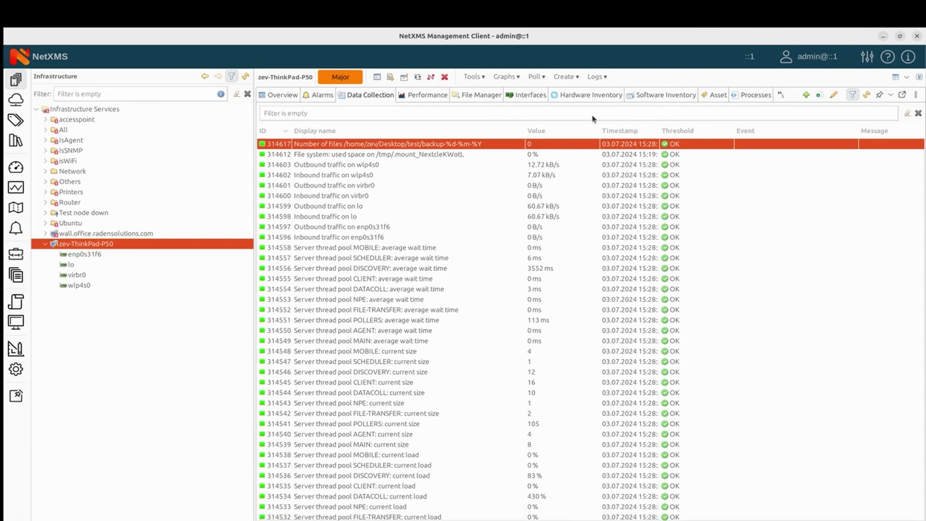
- In NetXMS, force a poll of the file count item with the recreated backup file in place
right_click(526, 144)
mouse_move(627, 308)
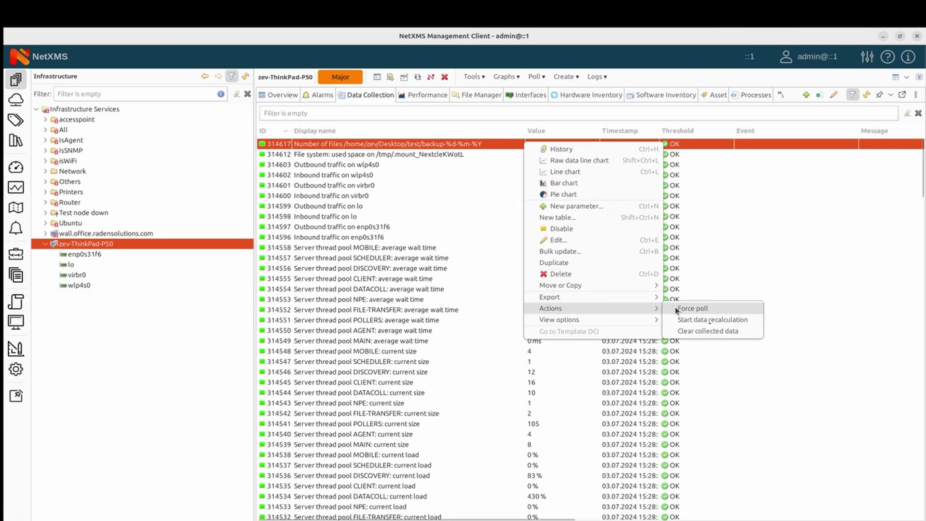
click(690, 308)
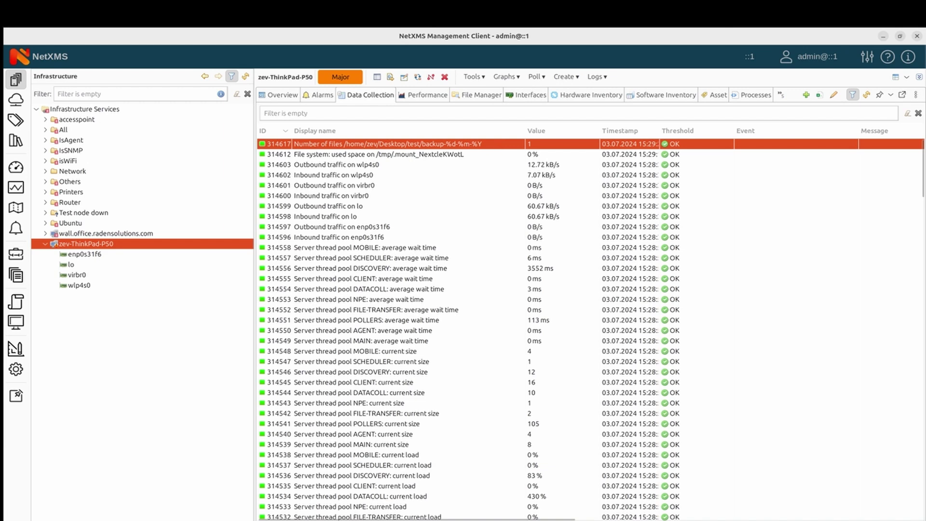
- Switch to Files, move the recreated backup-03-07-2024 file to the trash, and return to NetXMS
key(alt+Tab)
right_click(226, 116)
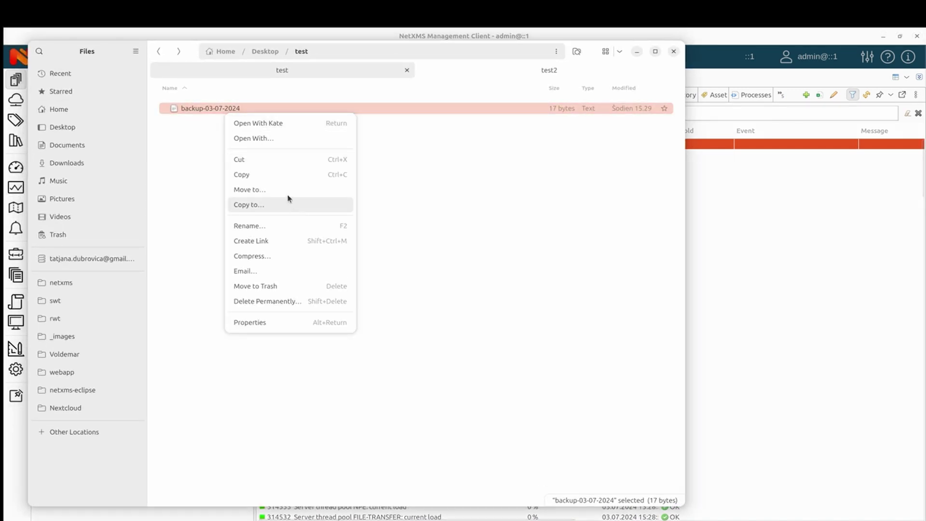
click(281, 289)
click(644, 39)
- Force a poll of the file count item and check its threshold, event and message columns
right_click(477, 145)
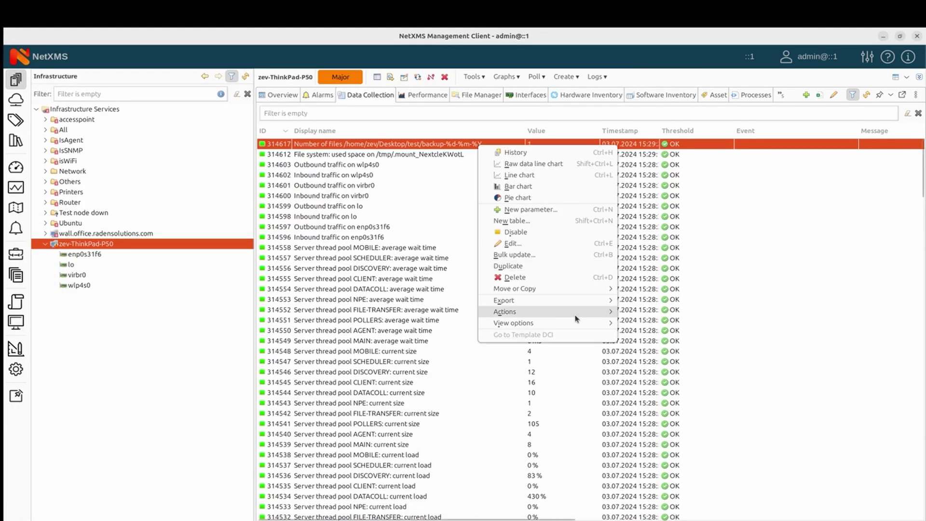
click(603, 313)
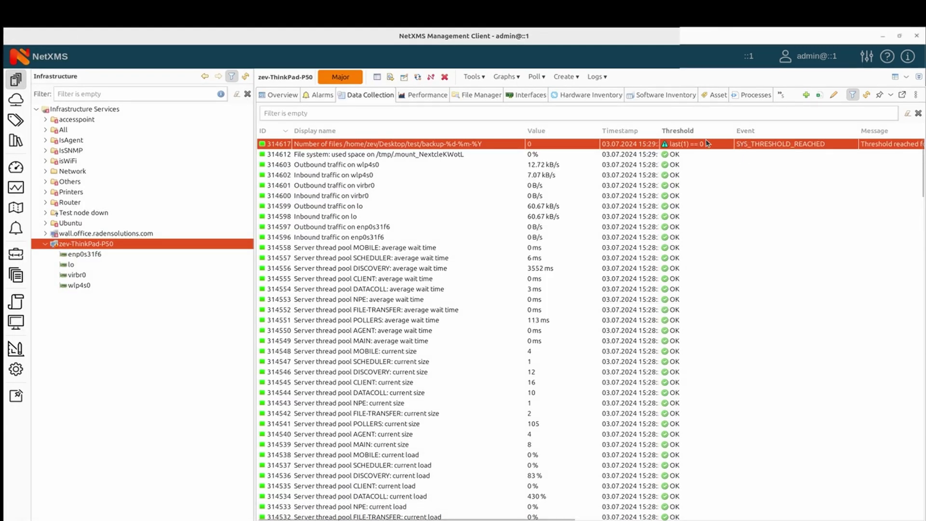
scroll(681, 152, right, 6)
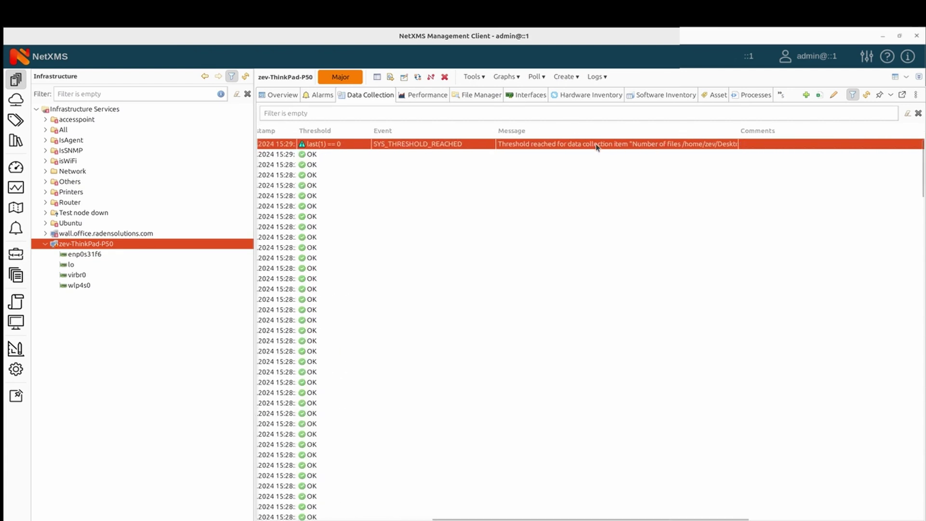
scroll(541, 147, left, 5)
scroll(541, 147, left, 2)
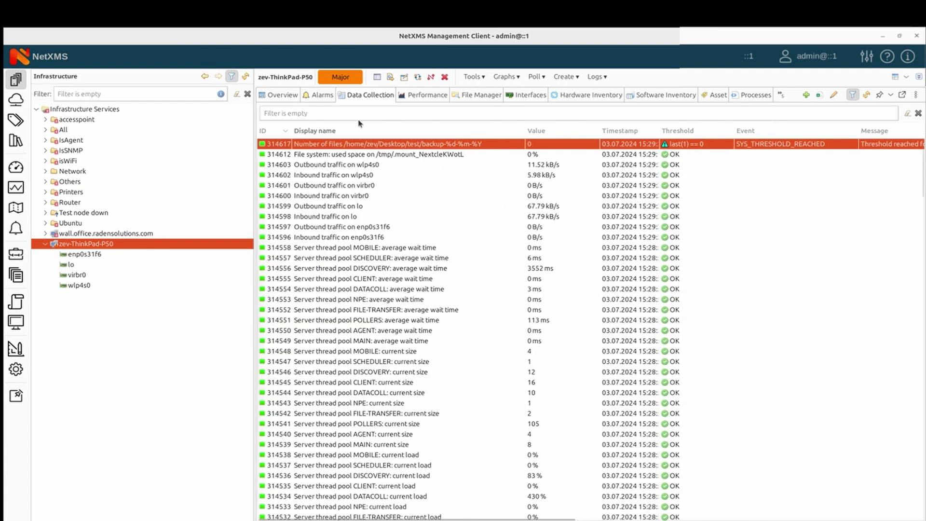
- Open the details of the node's alarm for the backup file count threshold and read its full message
click(318, 96)
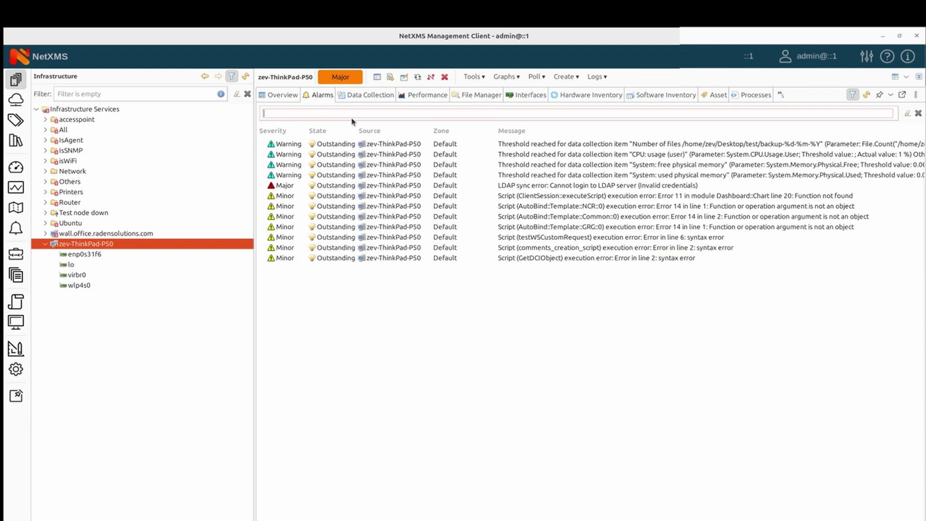
double_click(562, 144)
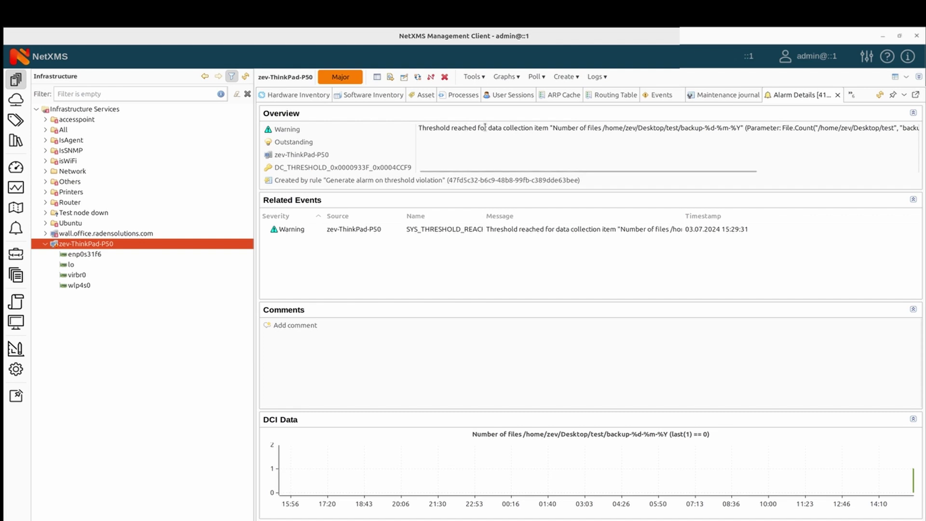
drag(554, 128, 741, 130)
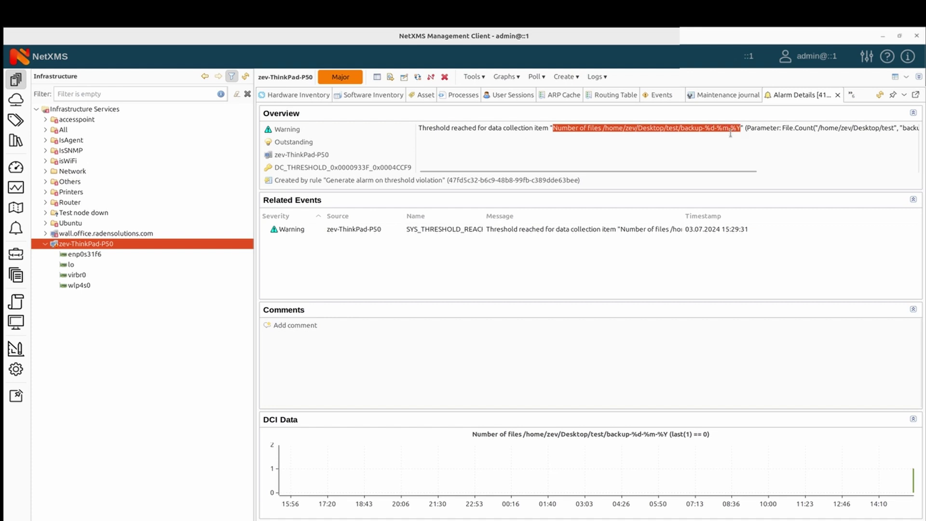
scroll(725, 133, right, 4)
scroll(790, 127, right, 1)
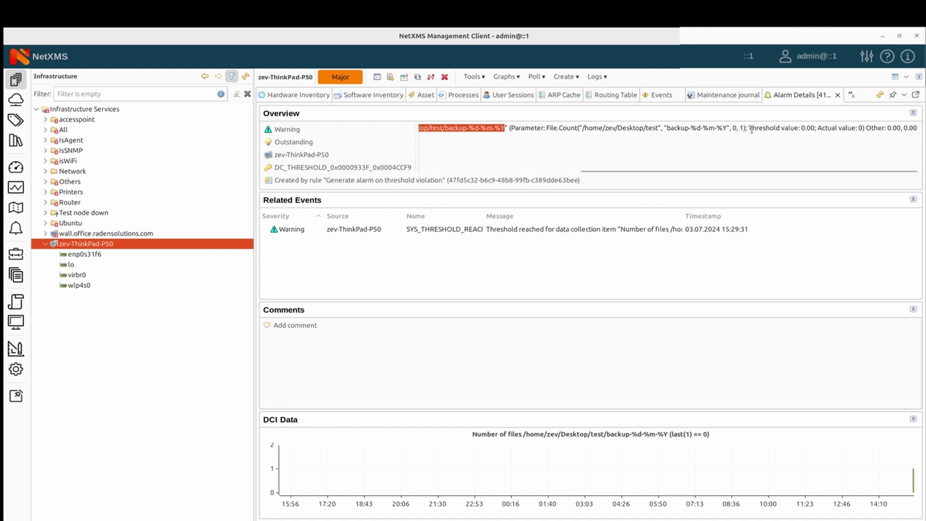
- Read back to the start of the alarm message and close the alarm details
scroll(740, 128, left, 1)
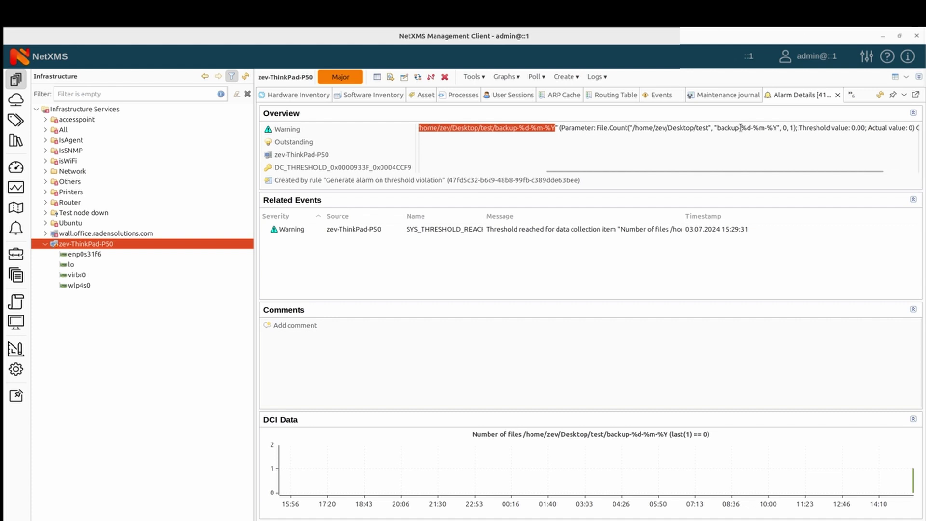
scroll(740, 127, left, 4)
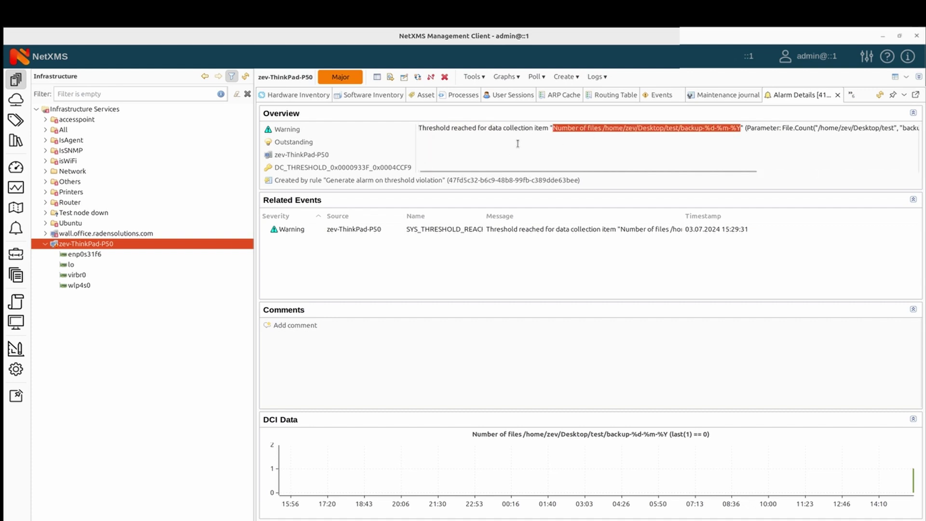
click(837, 95)
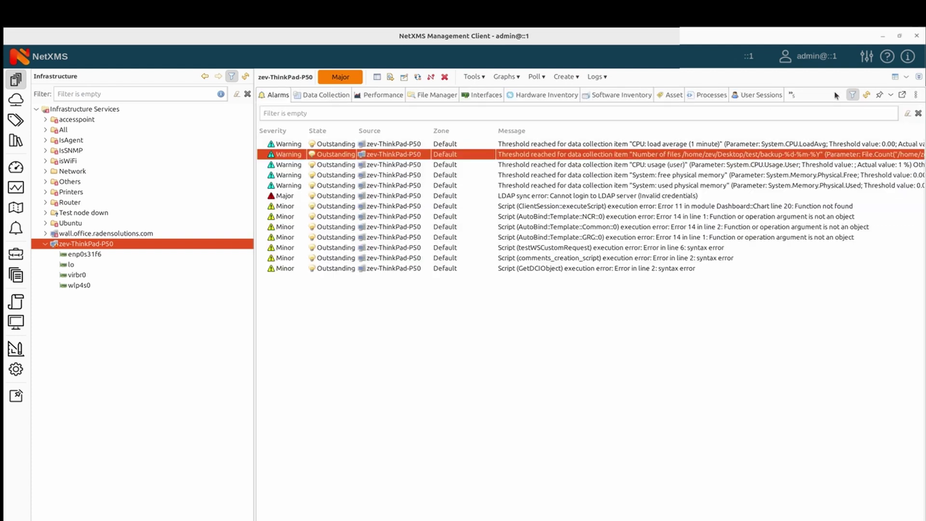
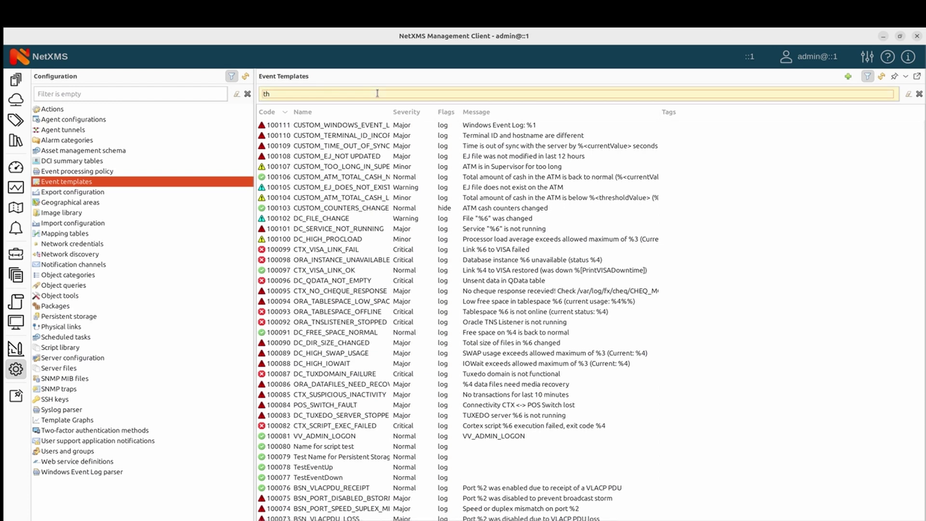
- Filter the event templates by "thresh" and copy the full description text of the SYS_THRESHOLD_REACHED template
text(sh)
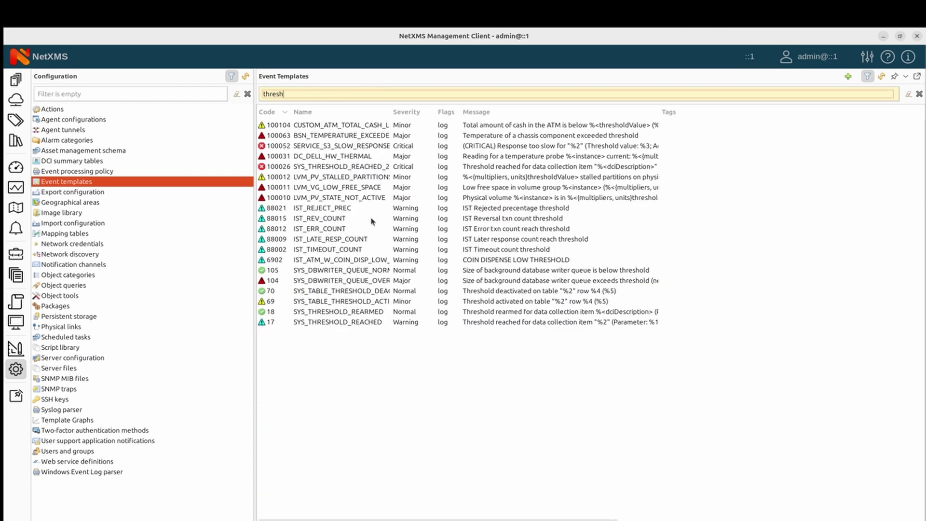
click(333, 321)
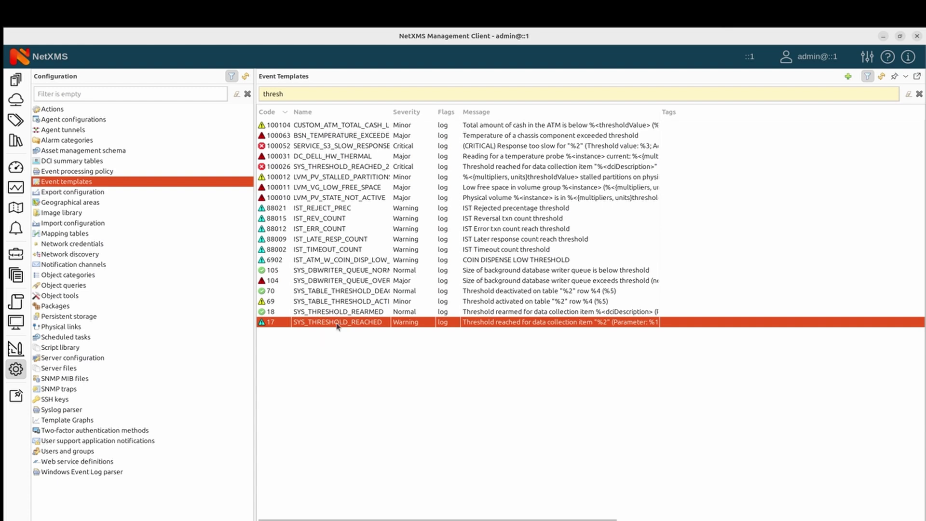
double_click(339, 321)
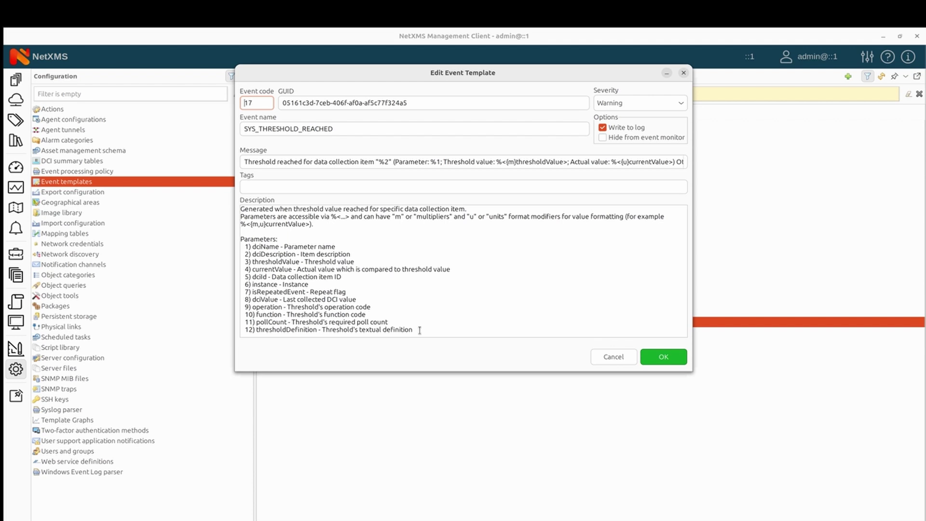
drag(419, 331, 221, 198)
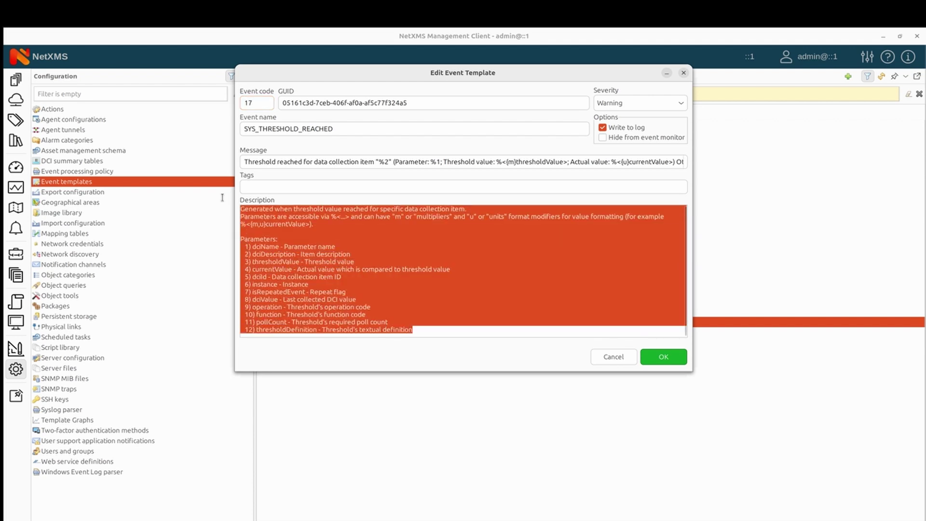
right_click(358, 265)
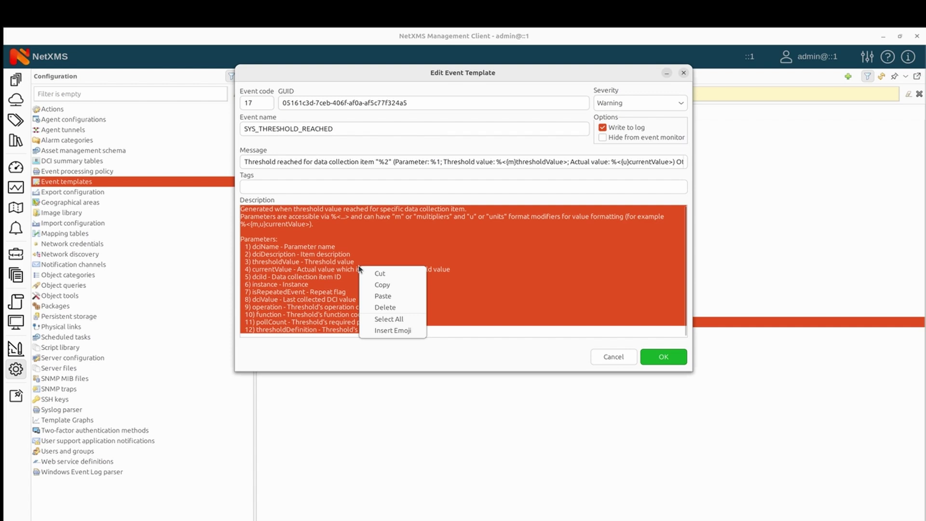
click(391, 282)
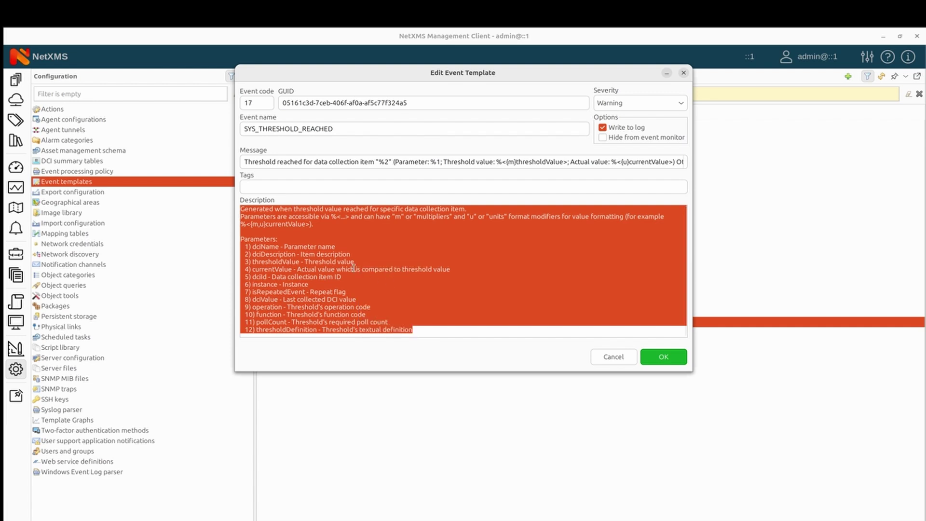
click(658, 357)
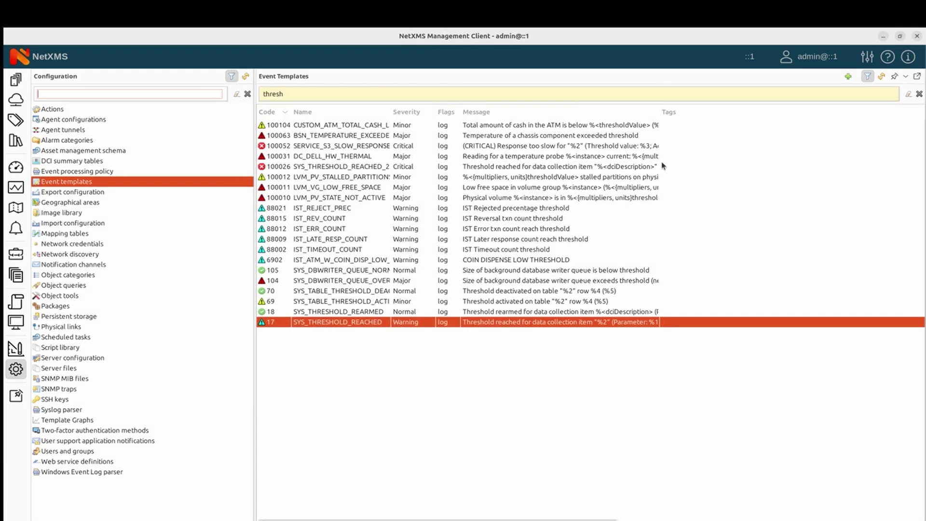
- Create a new event template and paste the copied parameter list as its description
click(848, 76)
click(290, 131)
click(268, 262)
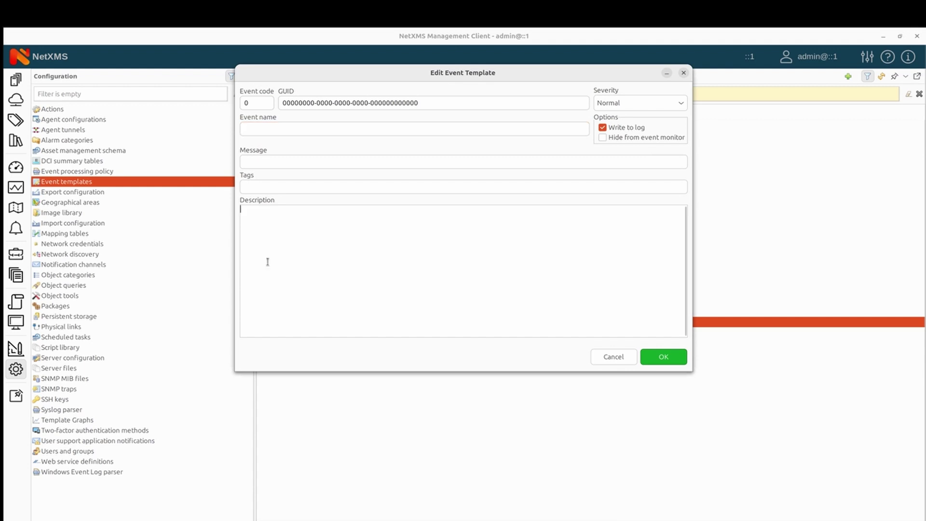
key(ctrl+v)
- Name the new event template BACKUP_MISSING and set its severity to Major
click(278, 129)
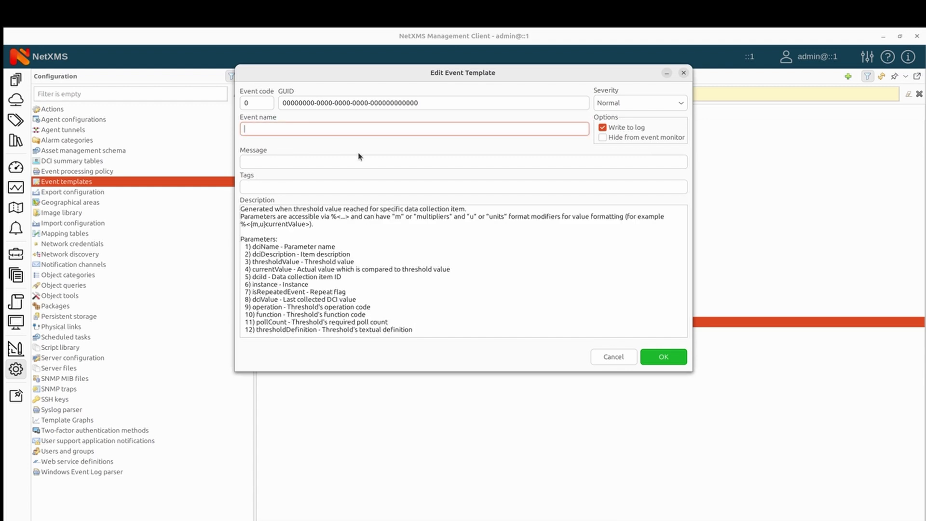
text(BACKUP_MISSING)
click(625, 99)
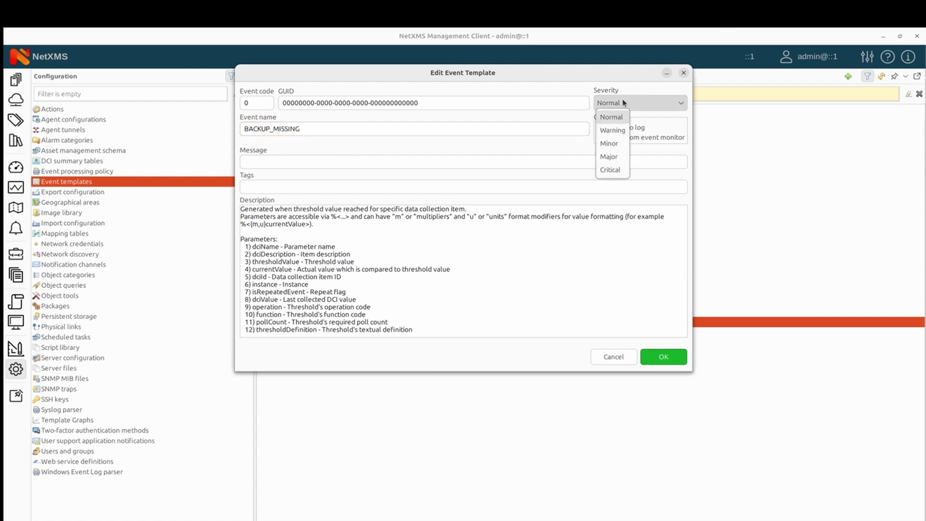
click(624, 160)
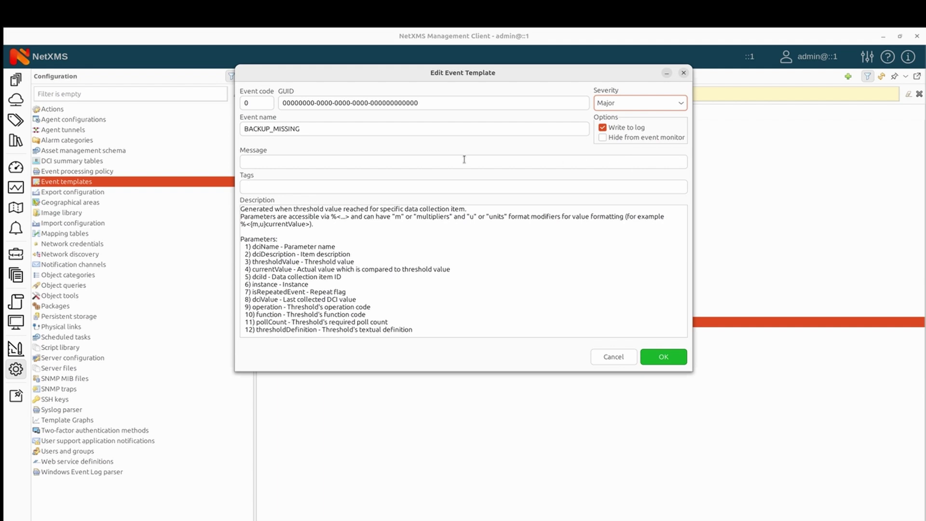
- Set the event message to 'Backup is missing form "/home/zev/Desktop/test"' and save the template
click(309, 157)
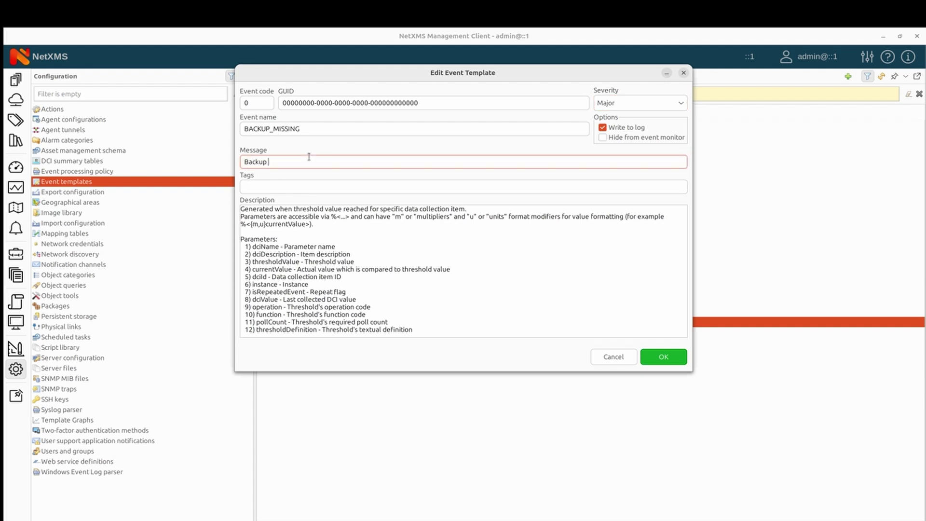
text(Backup is missing form "/ho)
text(me)
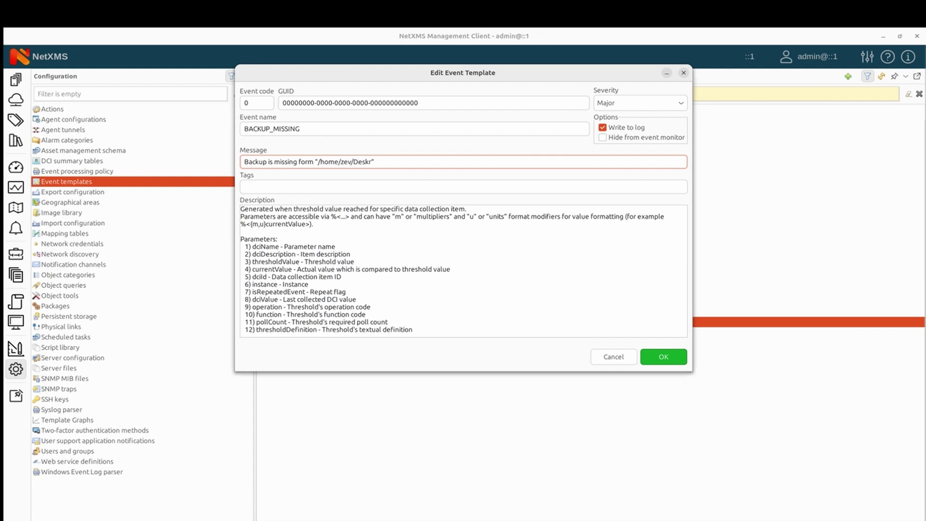
text(/zev/Desktop/t)
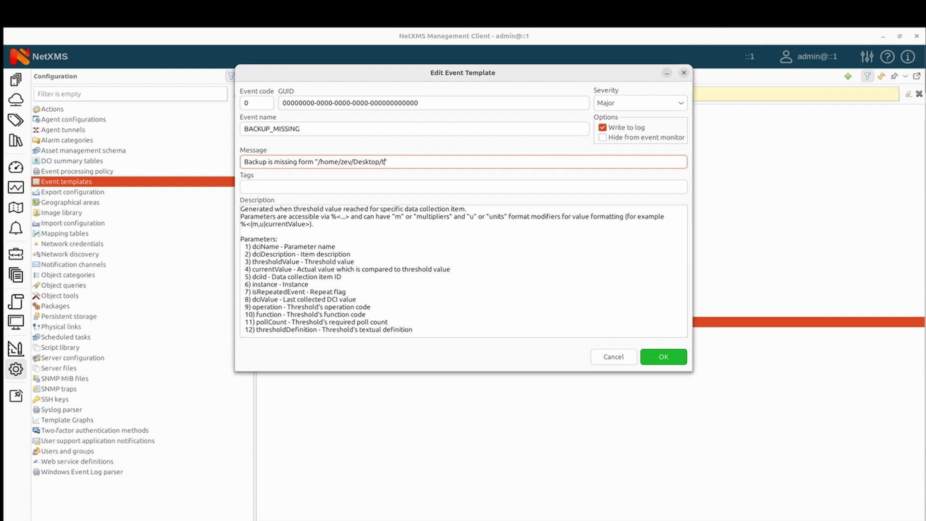
text(est)
click(677, 359)
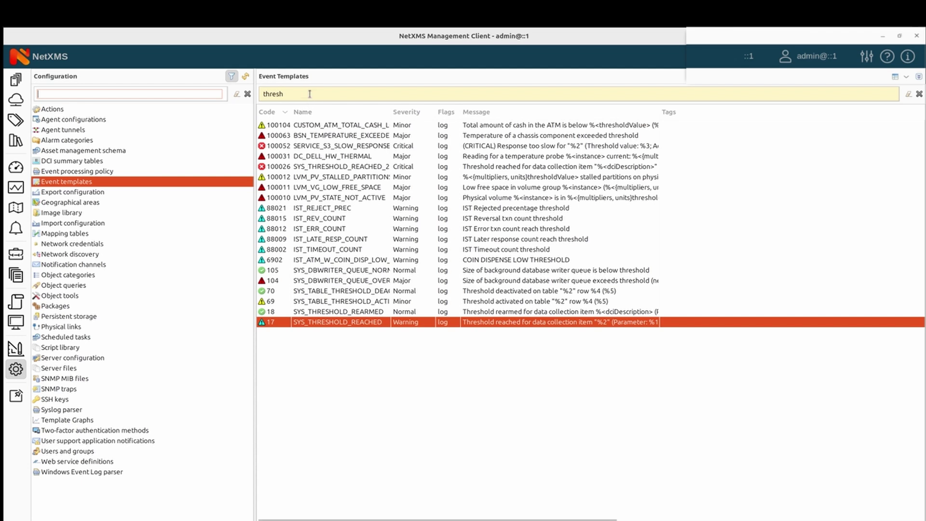
- Filter the event templates by "back" and select the BACKUP_MISSING template to check it
double_click(309, 95)
text(ba)
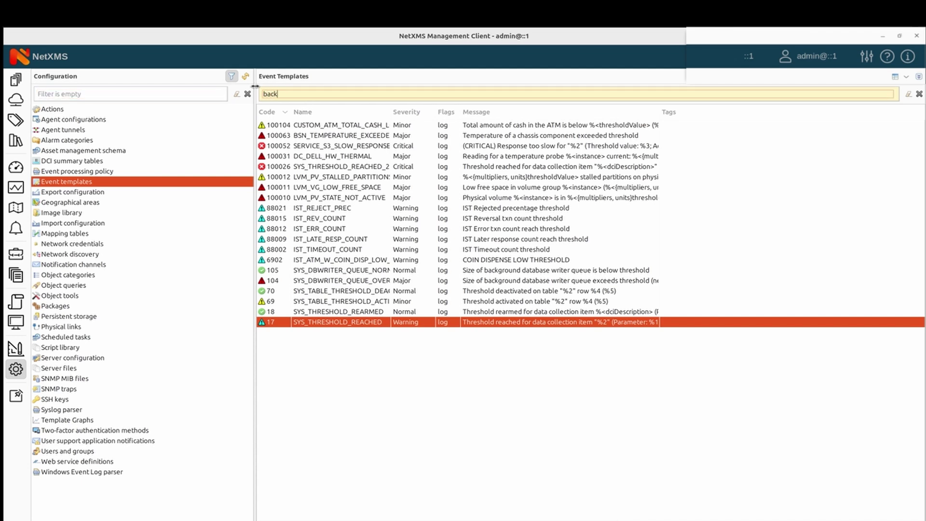
text(ck)
click(332, 127)
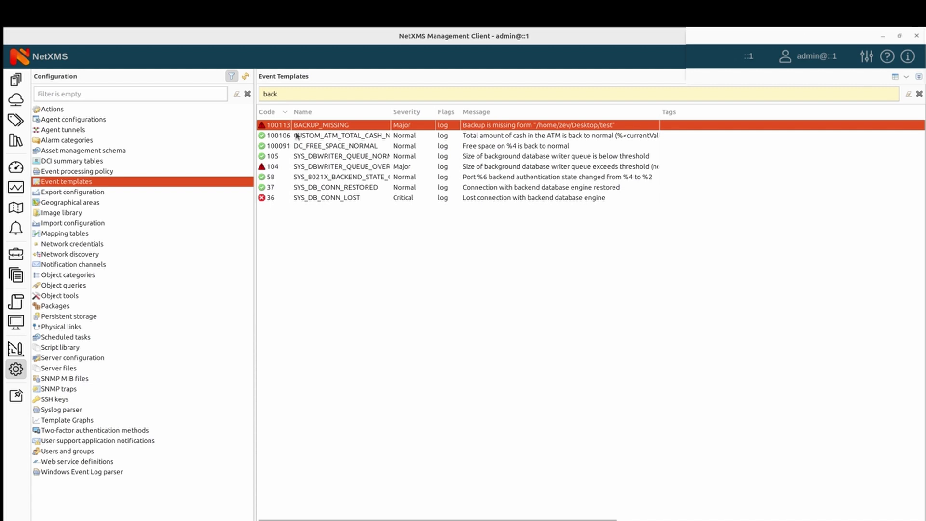
- Set the backup file count item's threshold activation event to BACKUP_MISSING, apply it, and check the item's event and message columns
click(16, 79)
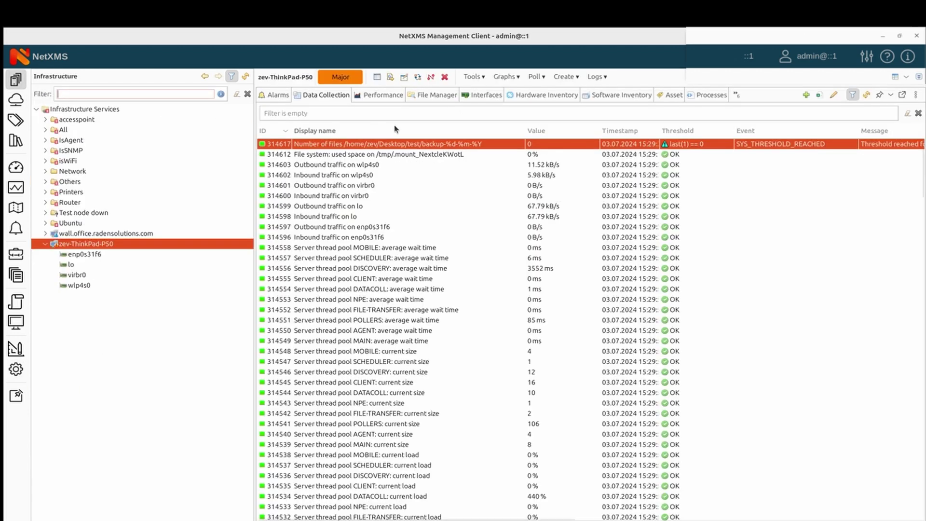
right_click(409, 145)
click(475, 245)
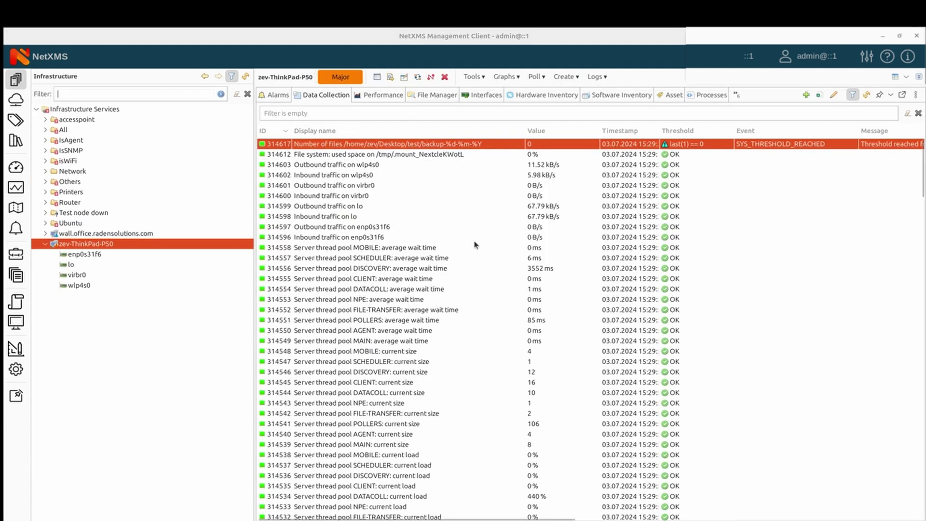
double_click(485, 213)
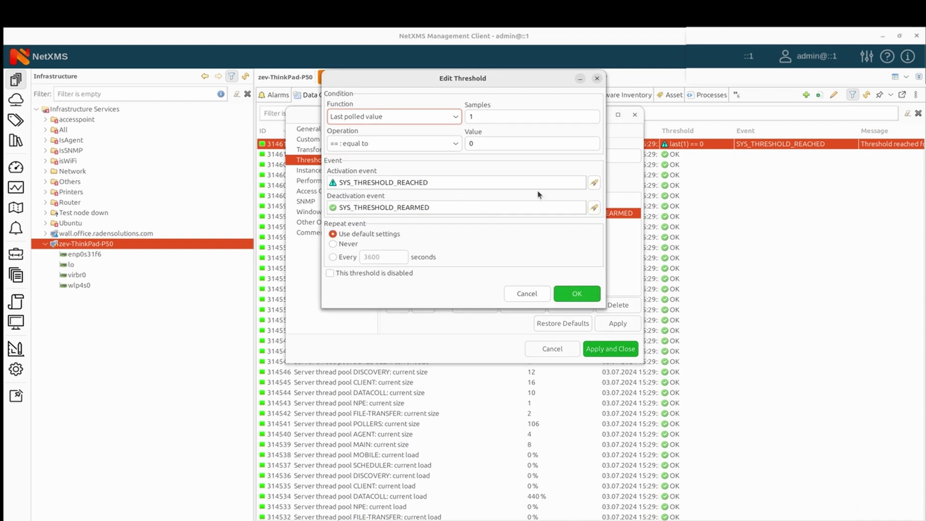
click(594, 183)
text(B)
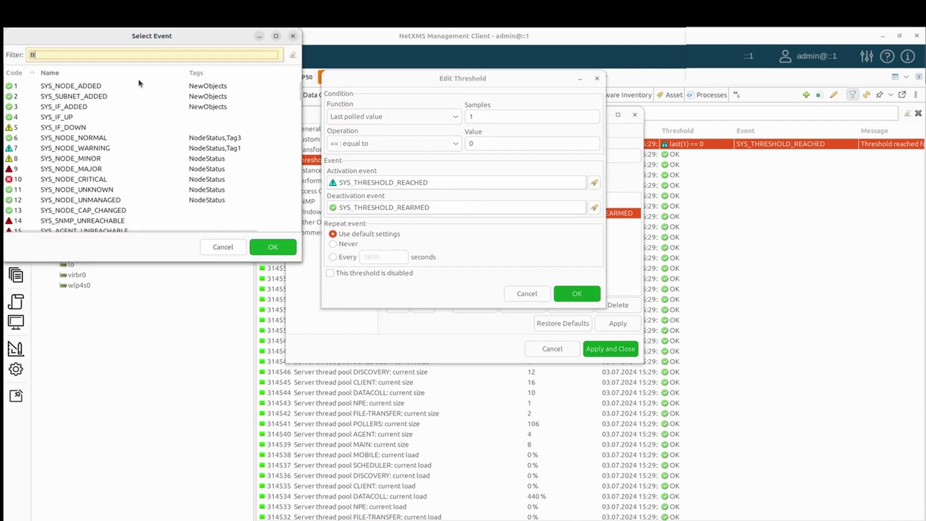
text(ACK)
click(88, 161)
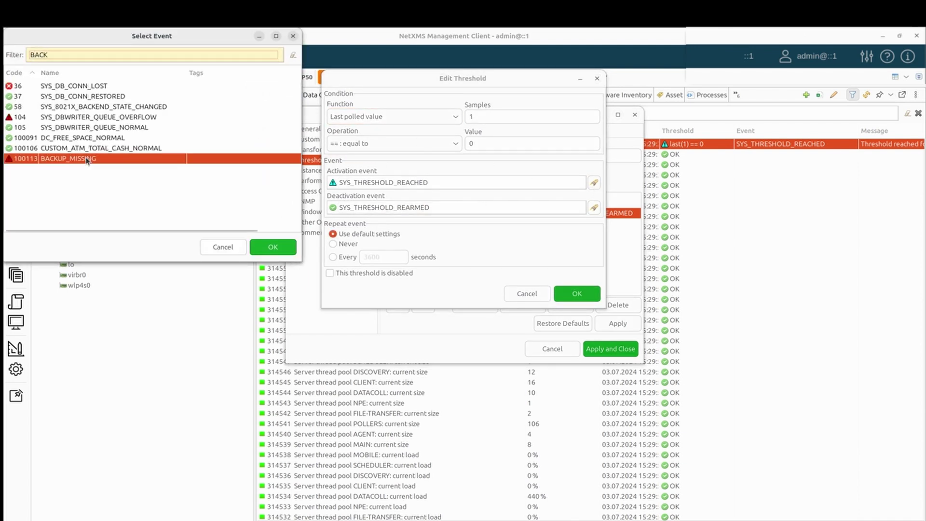
click(284, 247)
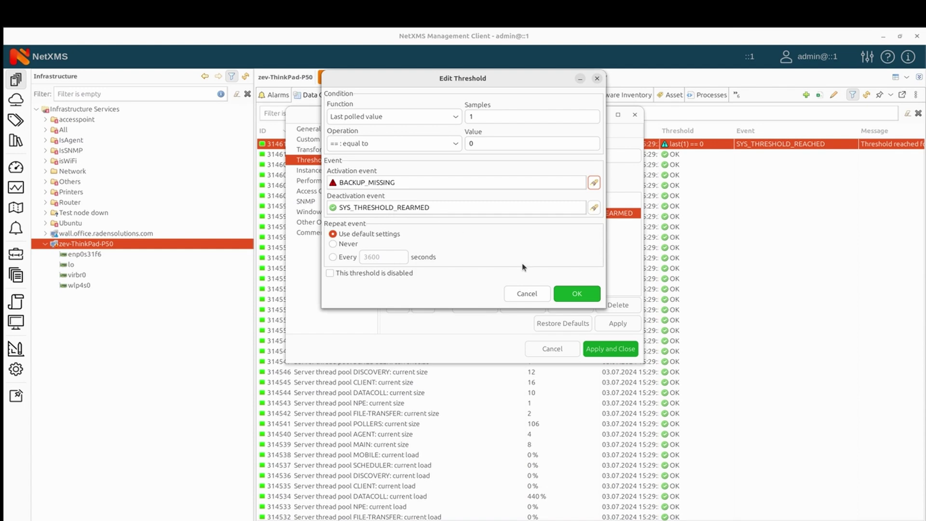
click(575, 292)
click(610, 348)
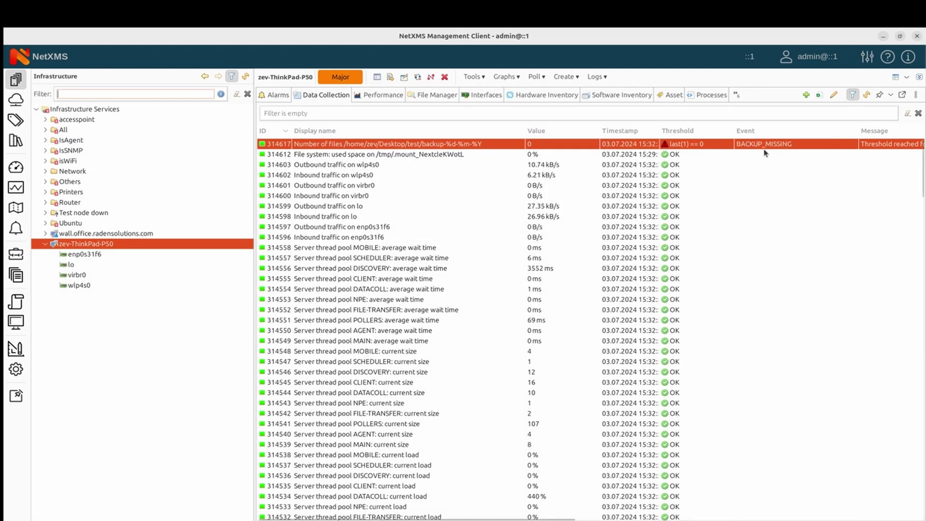
scroll(757, 148, right, 5)
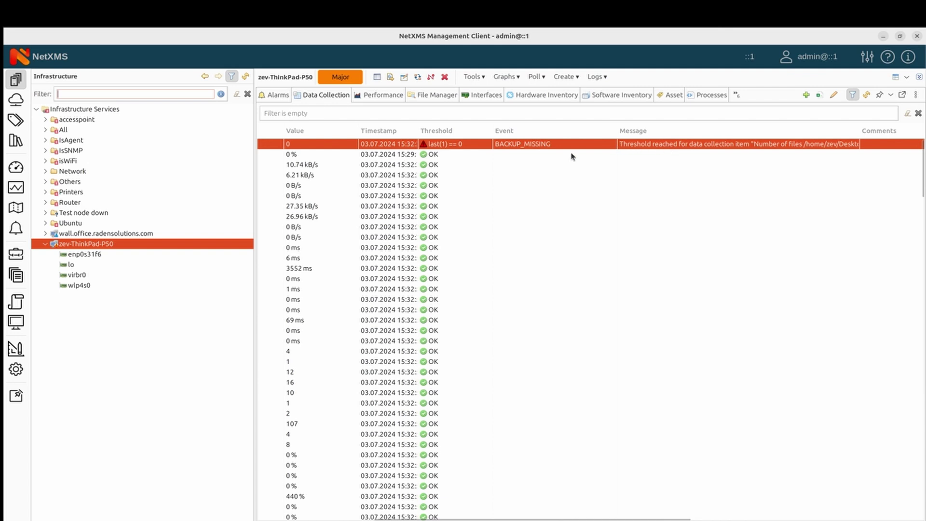
scroll(568, 153, left, 5)
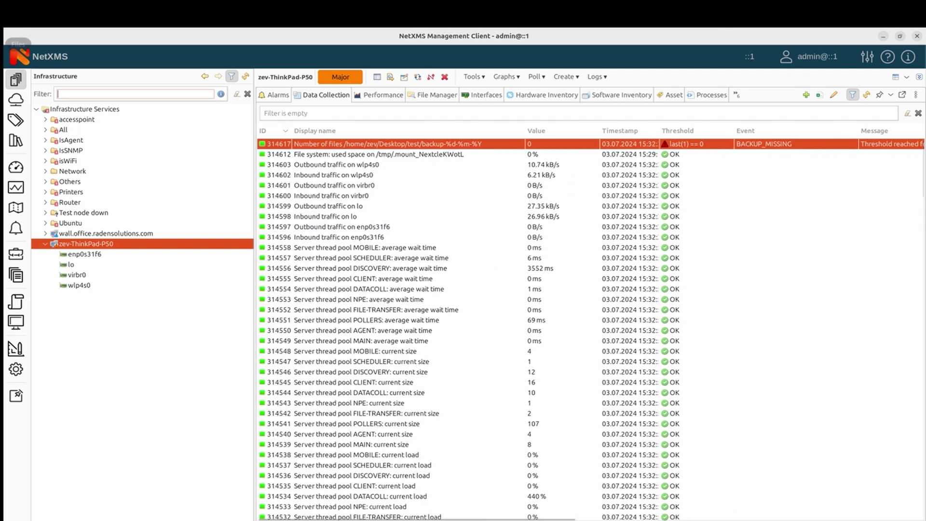
- Switch to Files and create the document backup-03-07-2024 from its template in the test folder
click(15, 43)
right_click(408, 153)
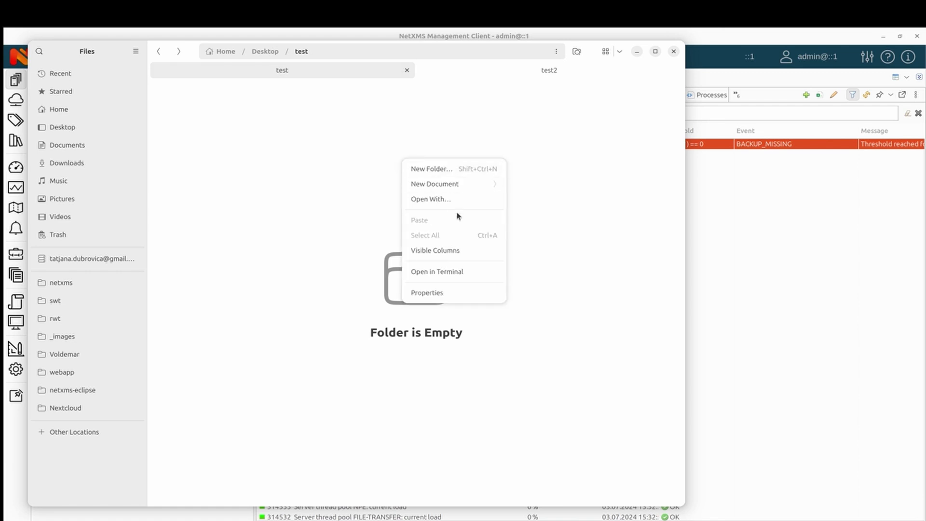
click(478, 185)
click(459, 185)
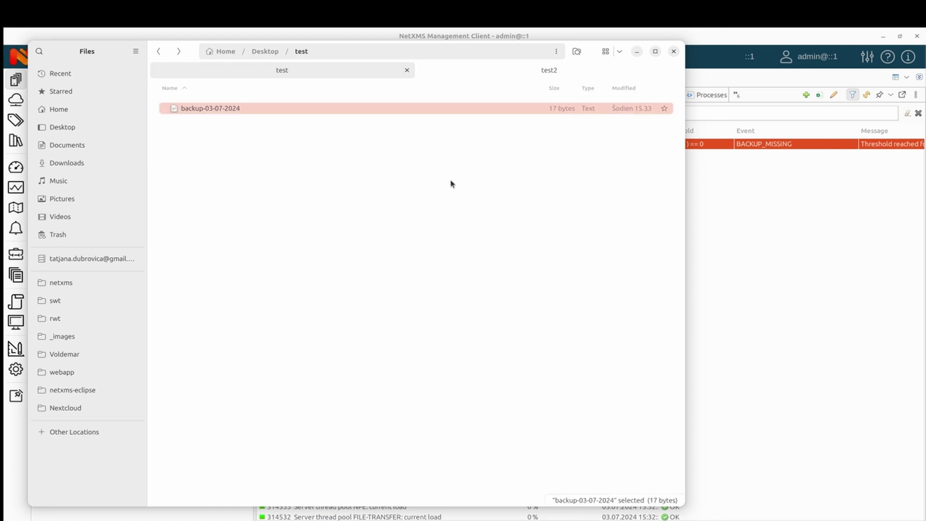
- Return to NetXMS and force a poll of the backup file count item
click(708, 196)
right_click(529, 144)
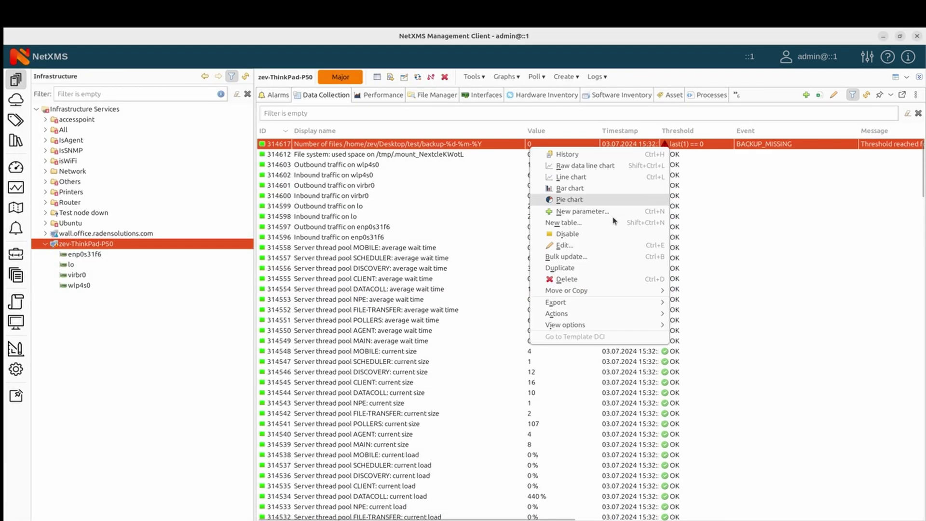
mouse_move(668, 314)
click(697, 314)
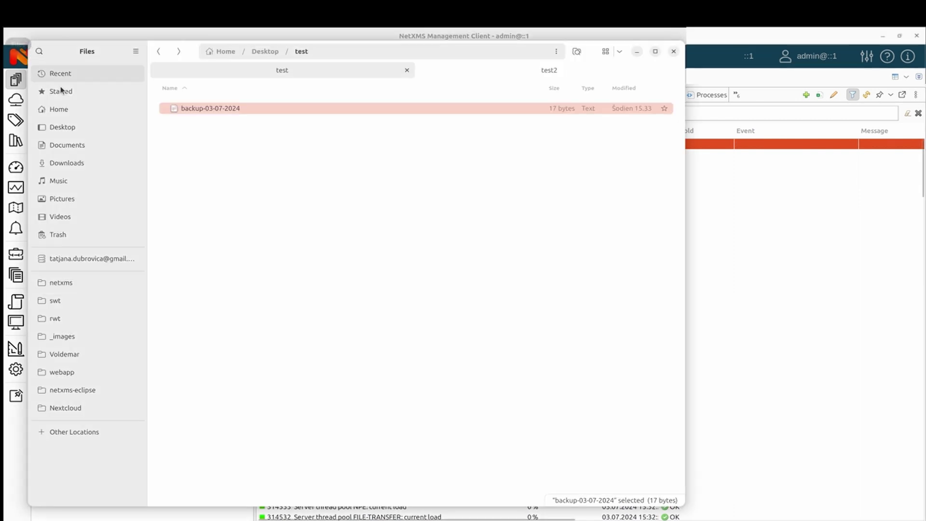
- Switch to Files and move backup-03-07-2024 from the test folder to the trash
key(alt+Tab)
right_click(254, 111)
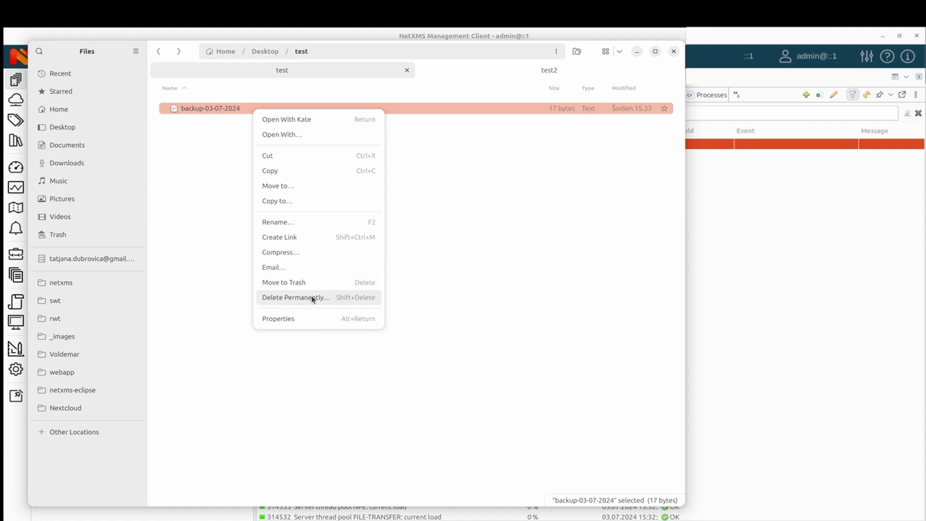
key(Escape)
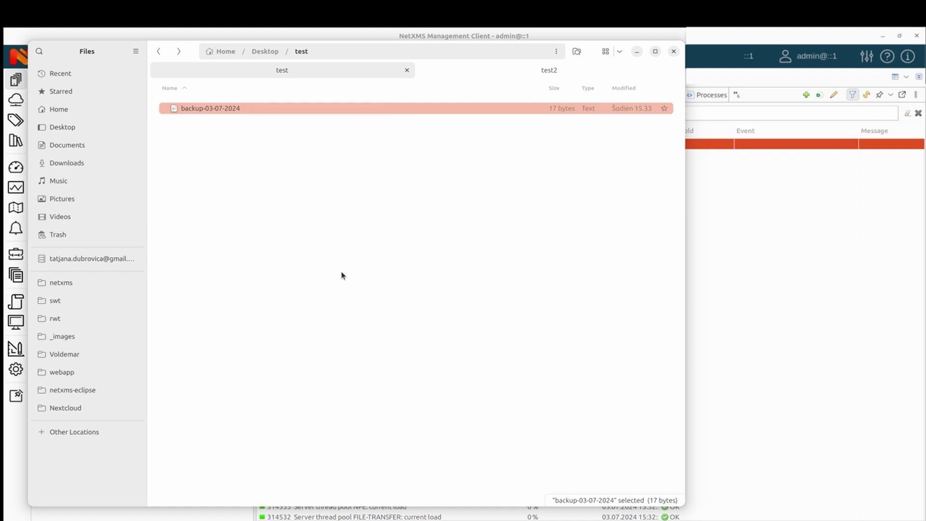
click(348, 128)
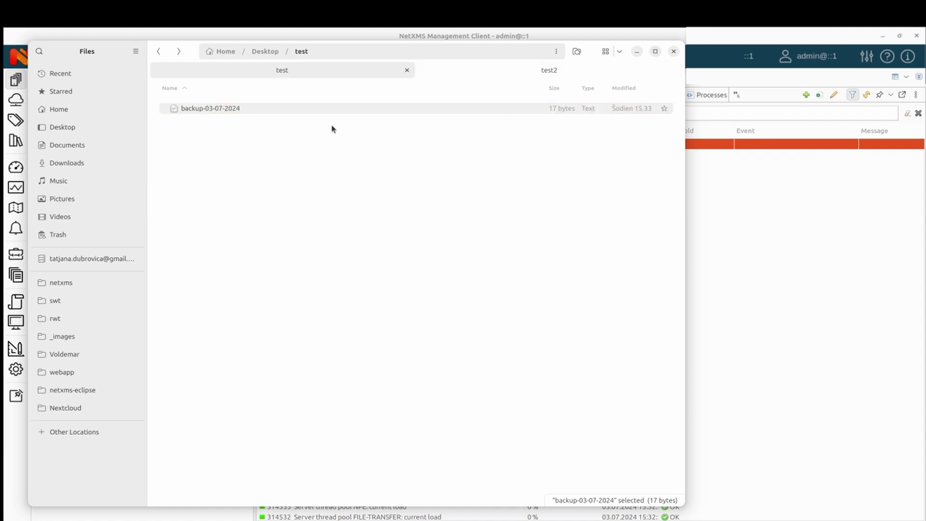
click(260, 110)
key(Delete)
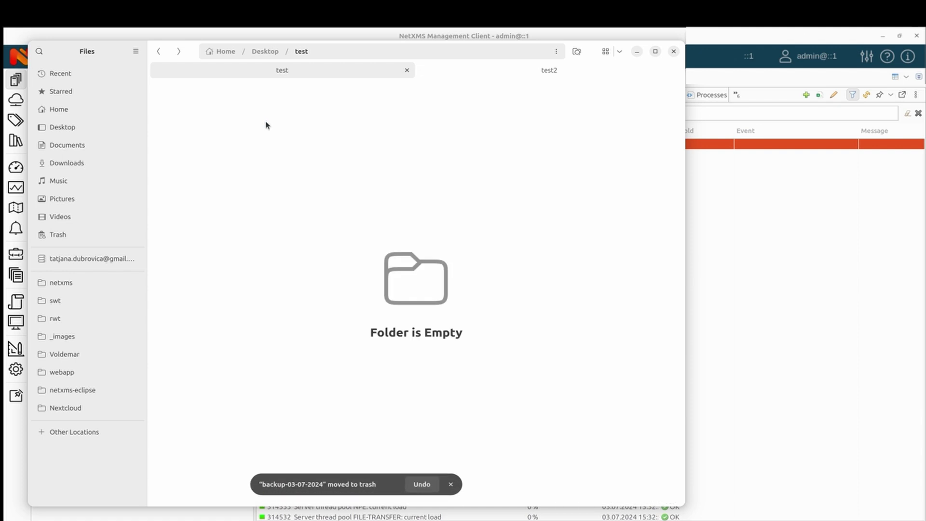
- Return to NetXMS and force a poll of the backup file count item
click(636, 51)
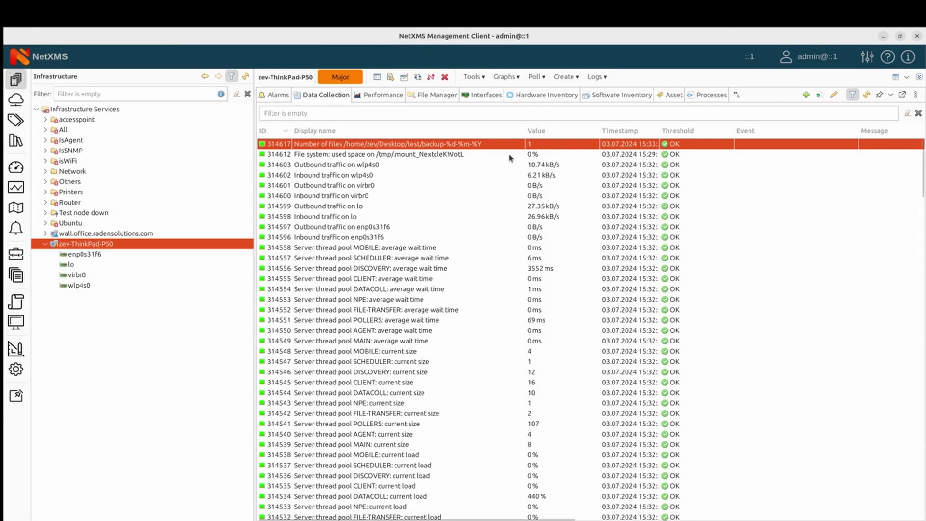
right_click(499, 145)
mouse_move(588, 311)
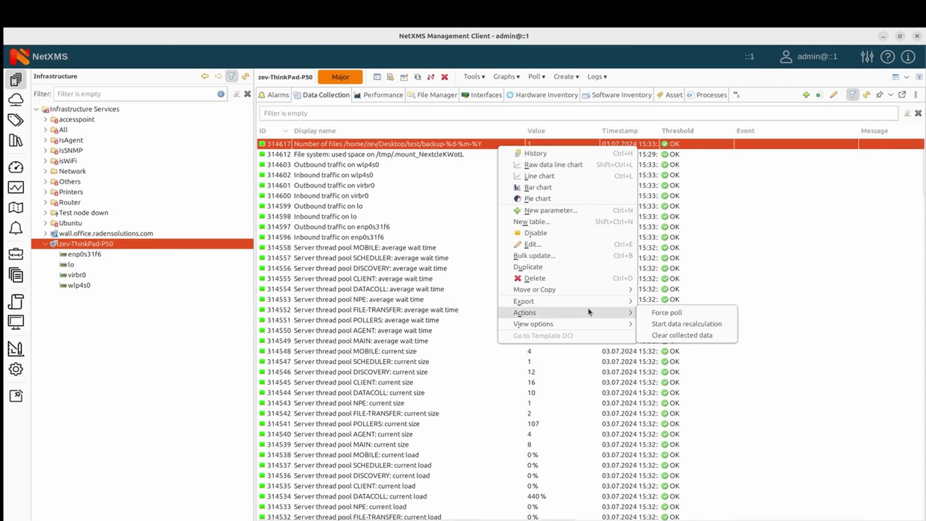
click(666, 311)
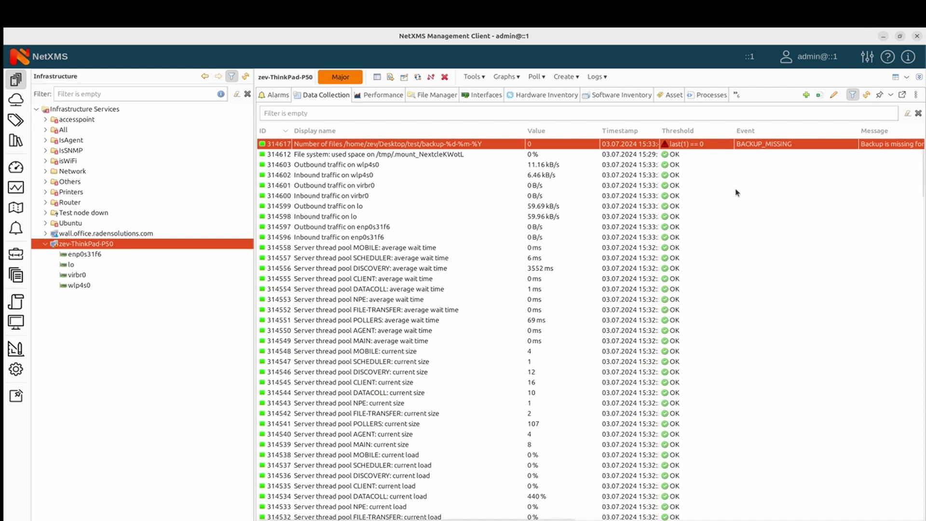
- Check the backup file count item's event and message, and review the alarms of node zev-ThinkPad-P50
scroll(764, 149, right, 5)
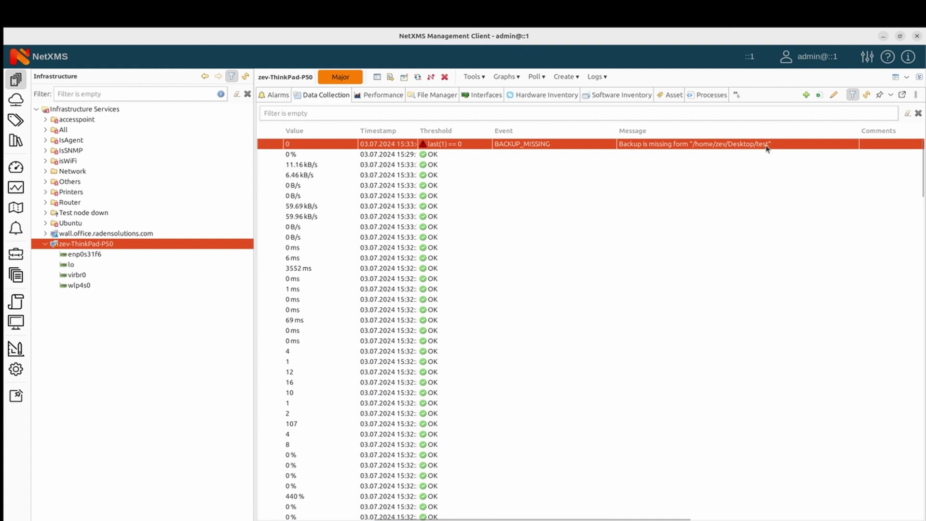
scroll(729, 166, left, 5)
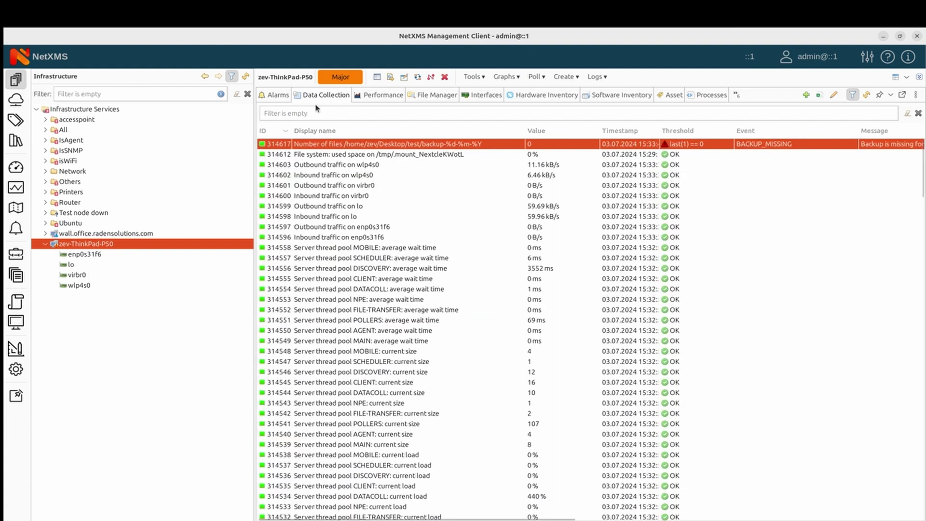
click(274, 95)
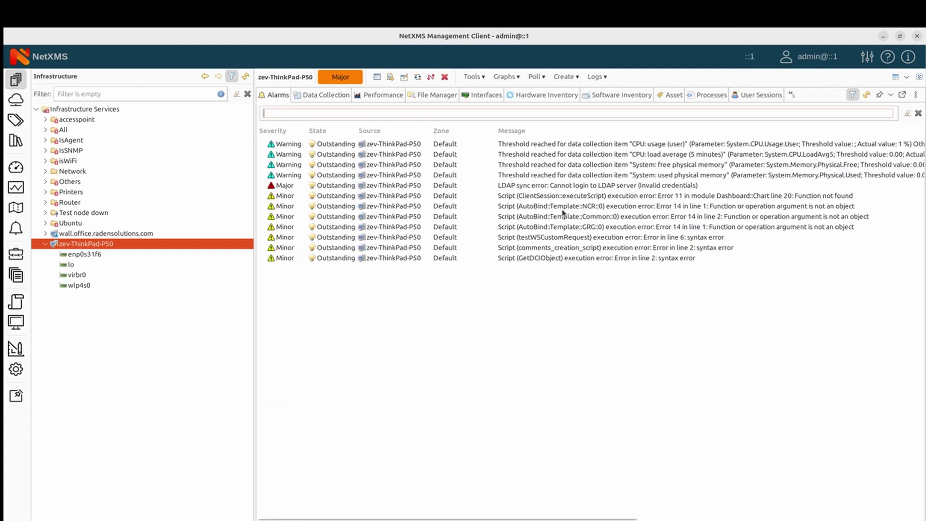
click(326, 95)
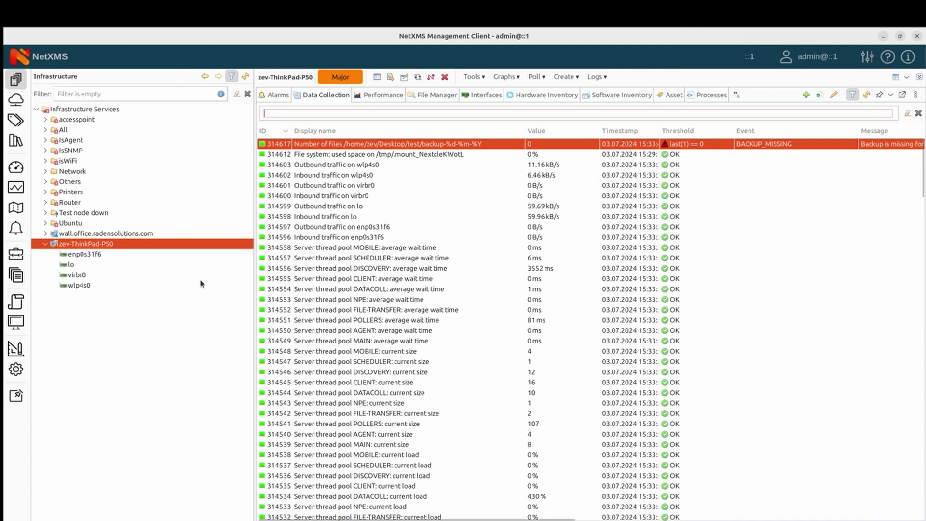
- Open the event processing policy, filter its rules by "thresho", and expand rule 20, "Generate alarm on threshold violation"
click(16, 368)
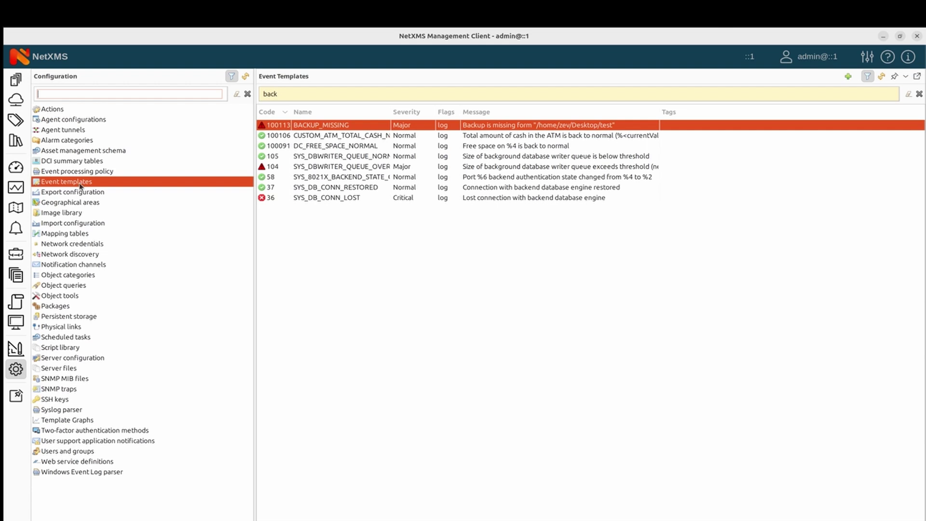
click(89, 172)
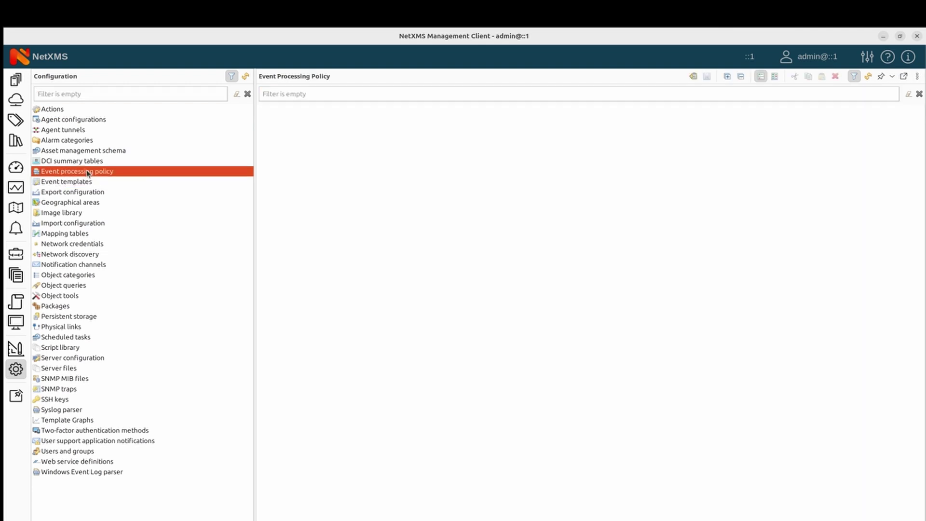
click(329, 93)
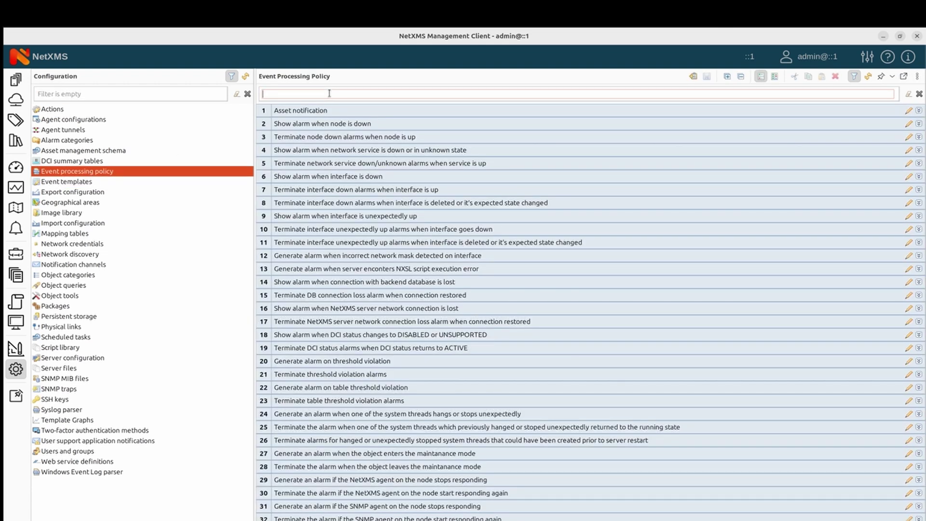
text(th)
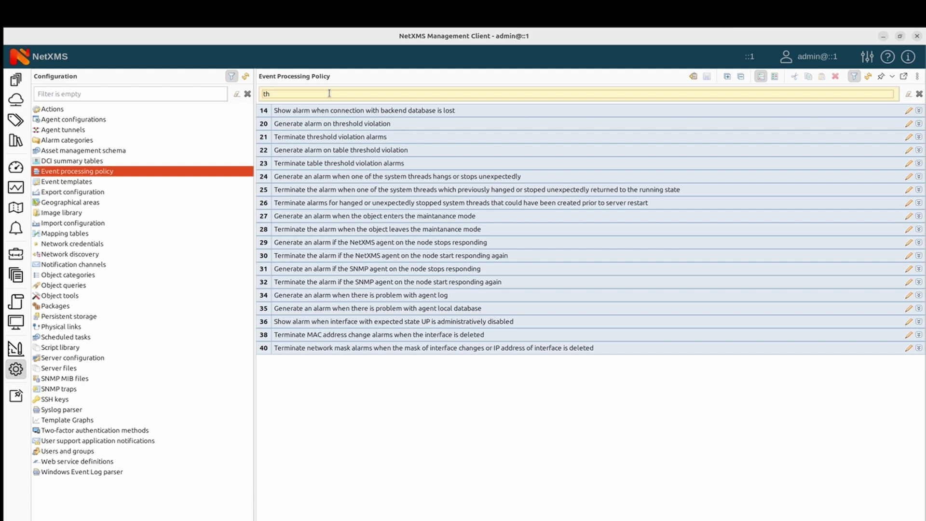
text(resho)
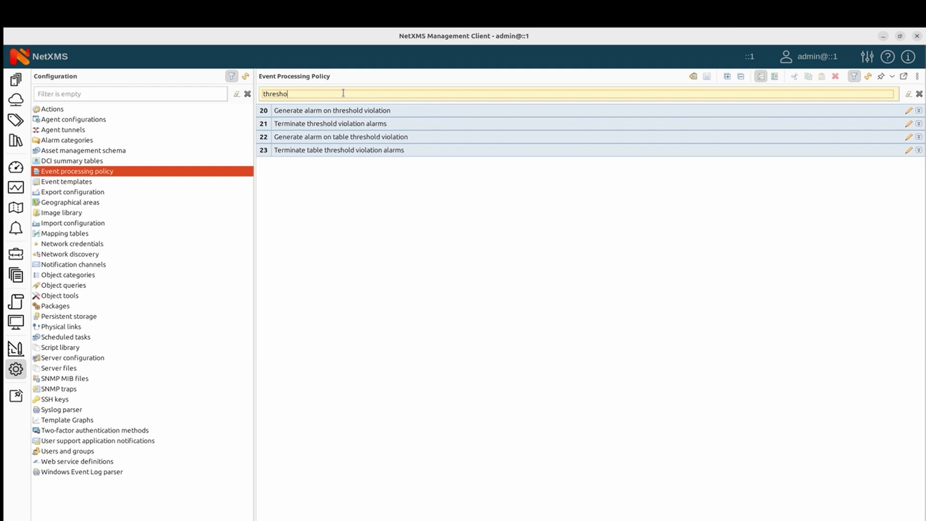
click(918, 111)
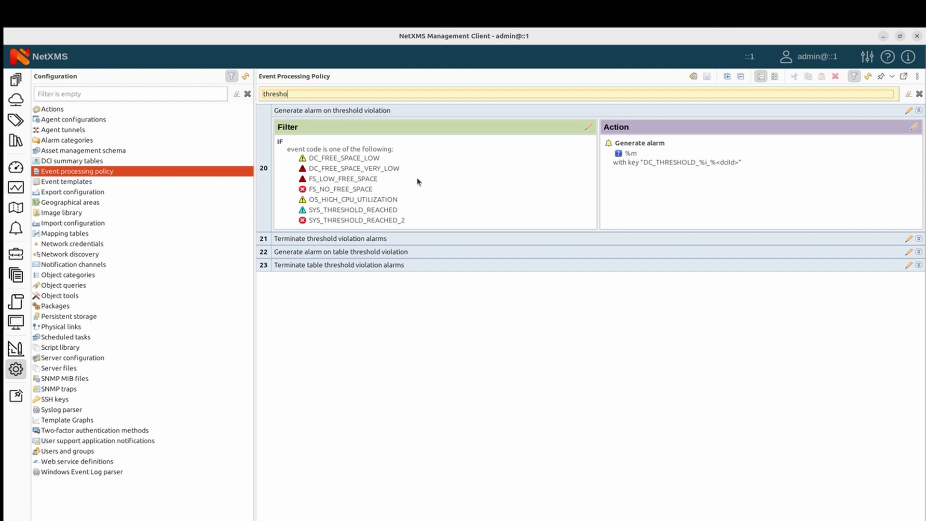
- Add the BACKUP_MISSING event to the condition of rule 20, "Generate alarm on threshold violation", and save the event processing policy
double_click(356, 177)
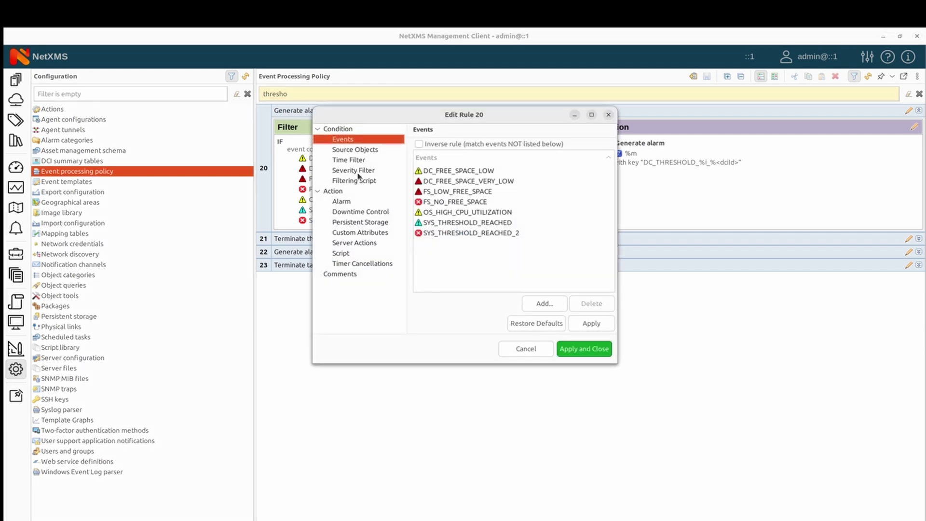
click(542, 304)
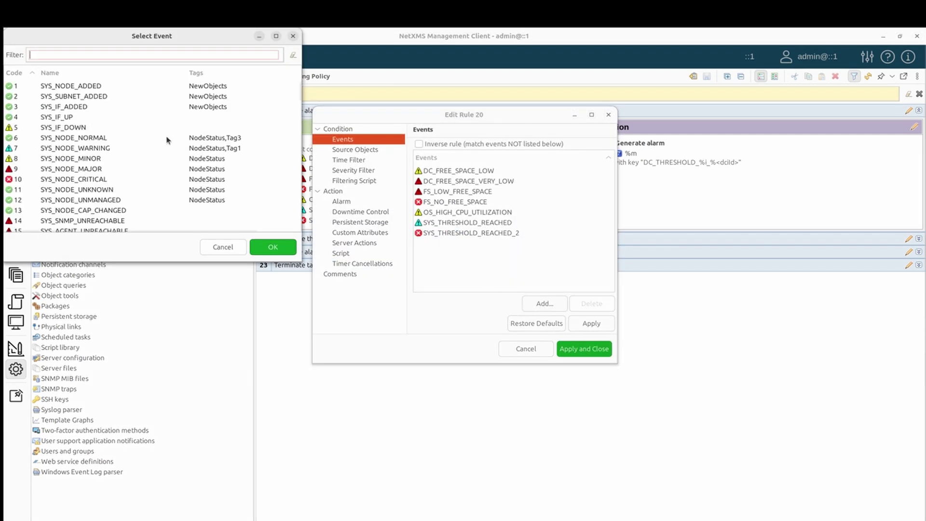
text(BACKUP)
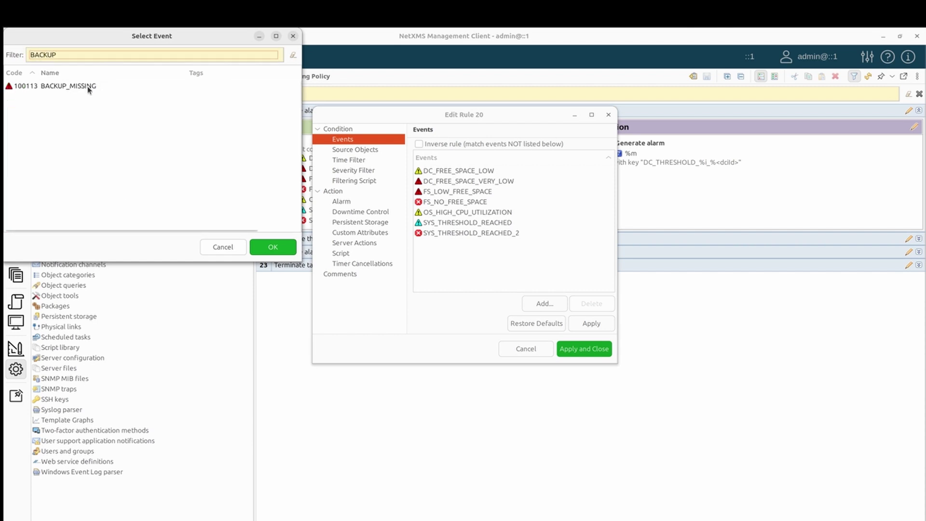
click(89, 88)
click(286, 248)
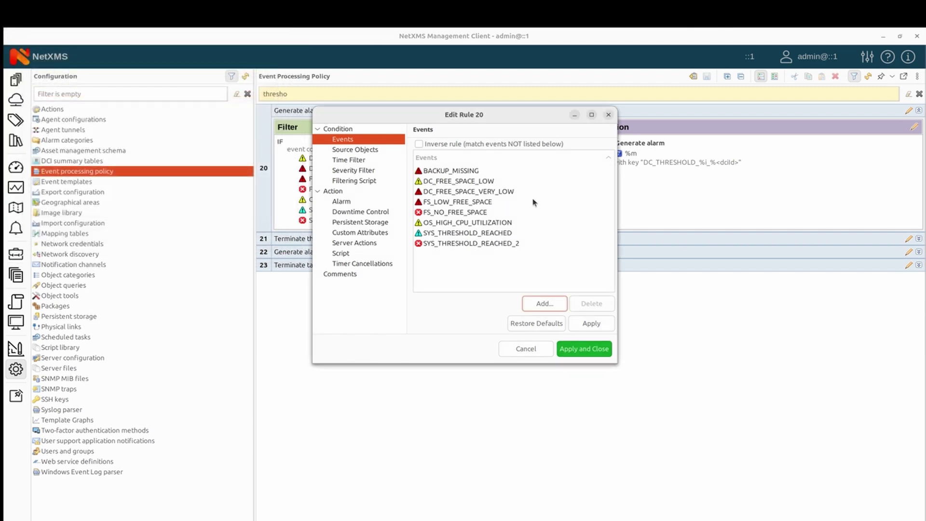
click(579, 350)
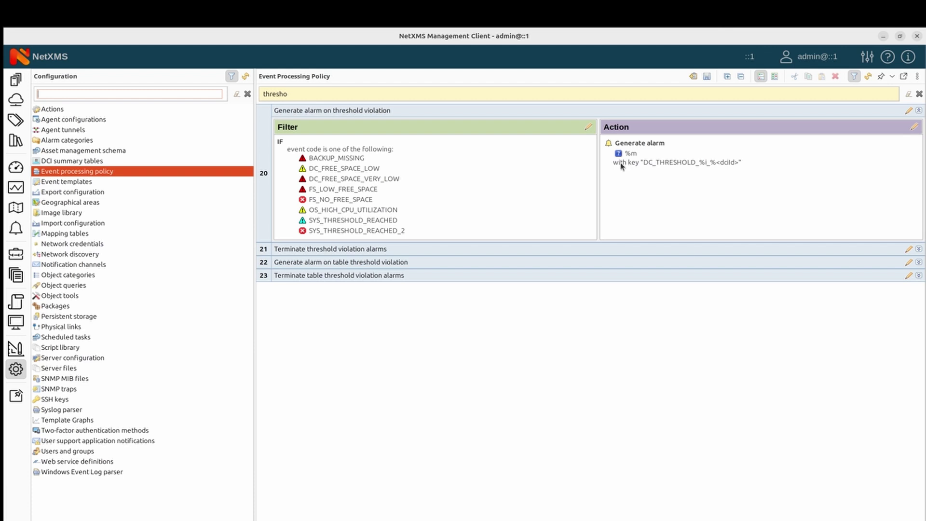
click(707, 77)
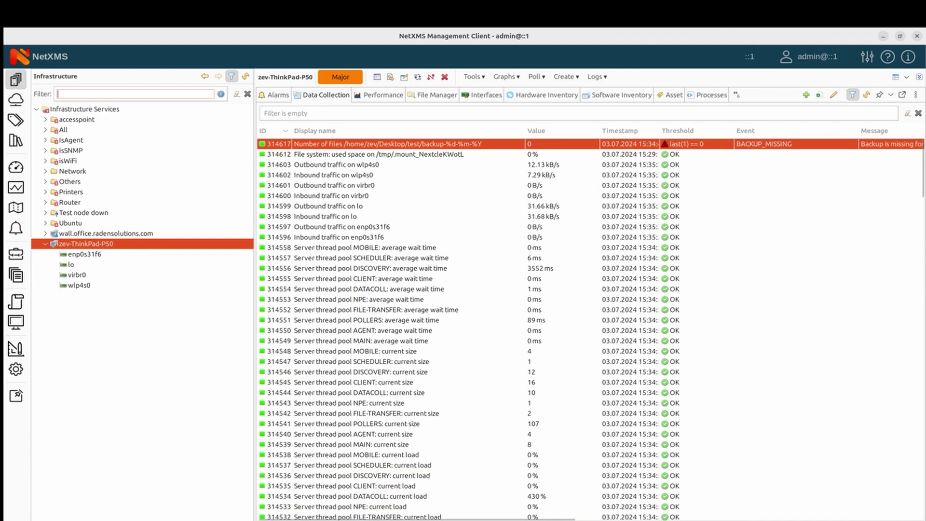
- Switch to Files and create the document backup-03-07-2024 from its template in the empty test folder
key(alt+Tab)
right_click(279, 141)
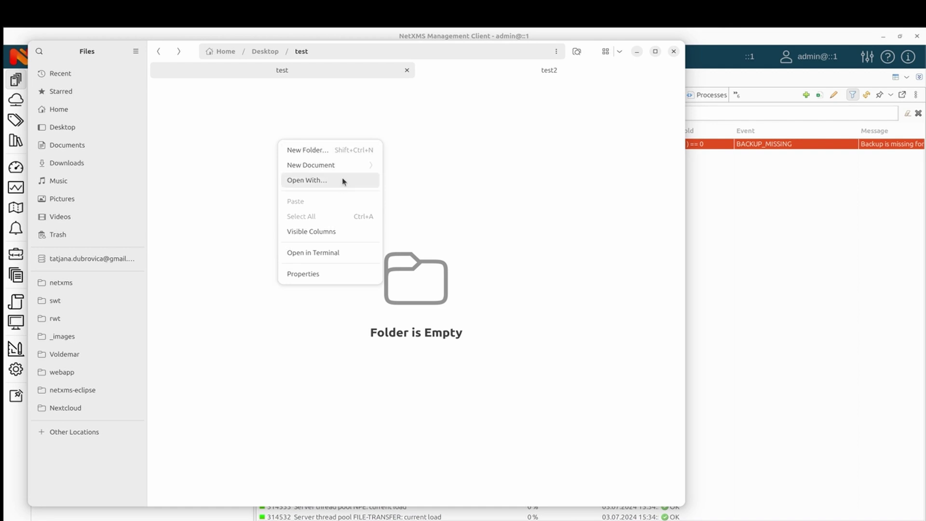
click(354, 165)
click(332, 169)
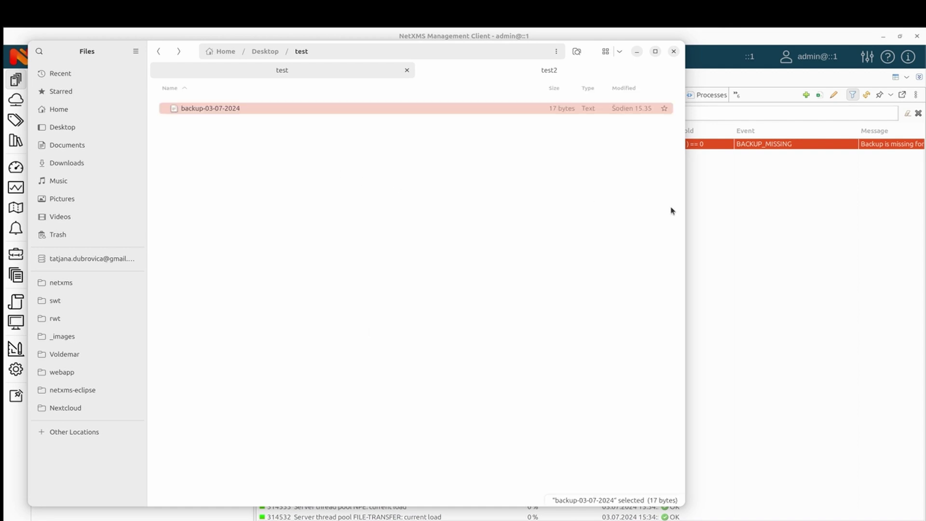
- Return to NetXMS and force a poll of the backup file count item to pick up the new file
click(768, 219)
right_click(561, 145)
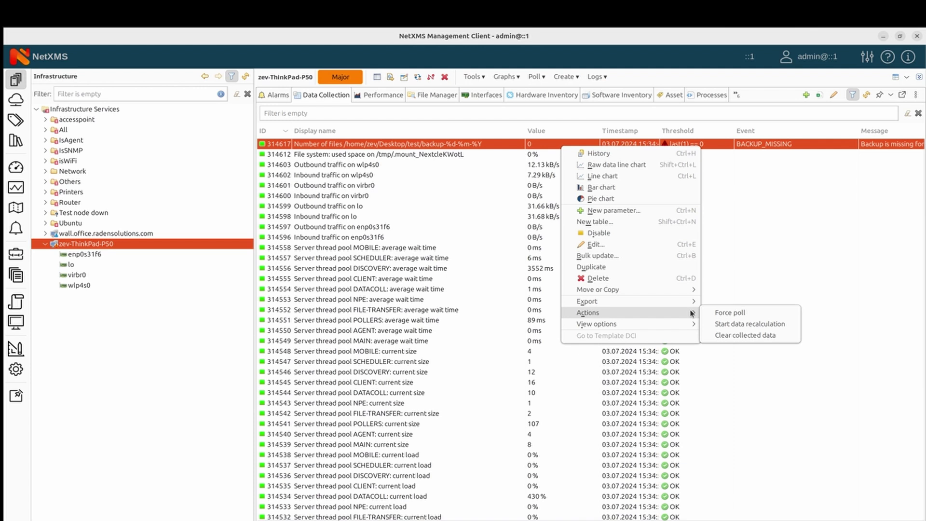
click(717, 312)
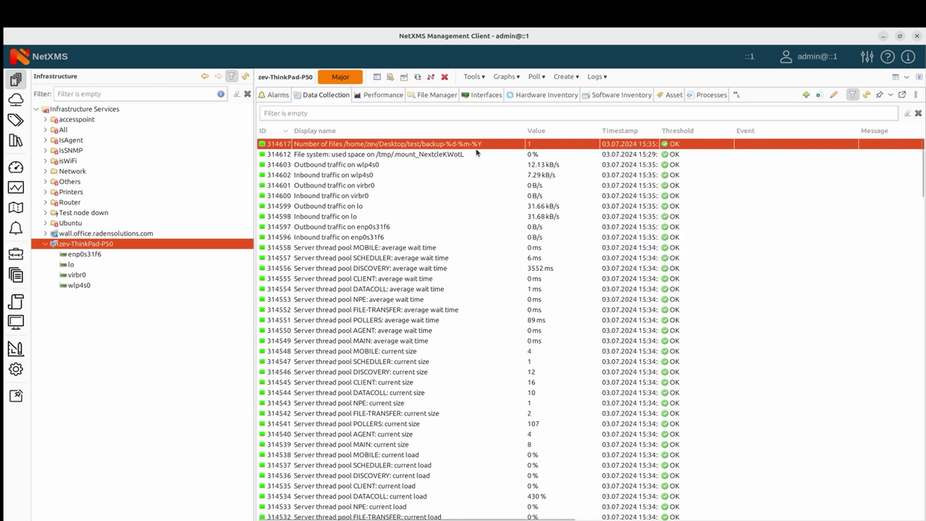
- Switch to Files and trash the backup-03-07-2024 document in the test folder again
key(alt+Tab)
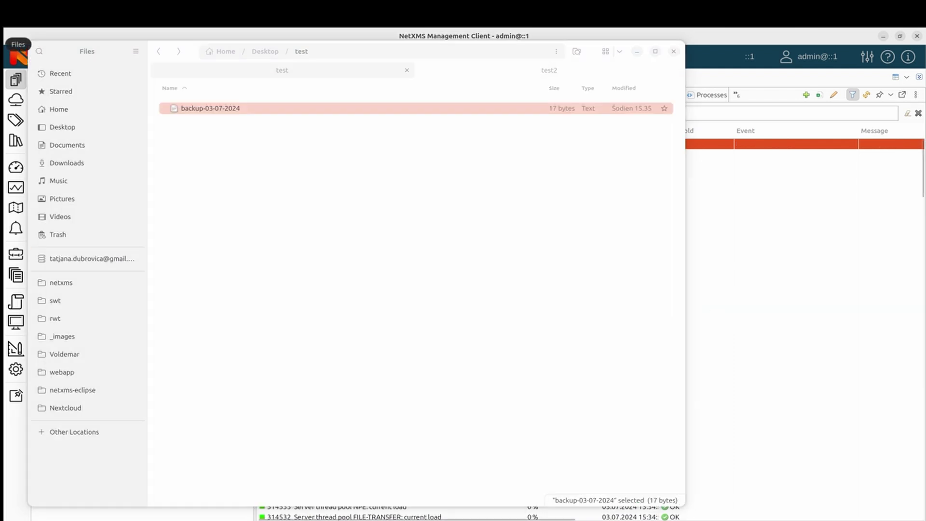
right_click(229, 114)
click(306, 284)
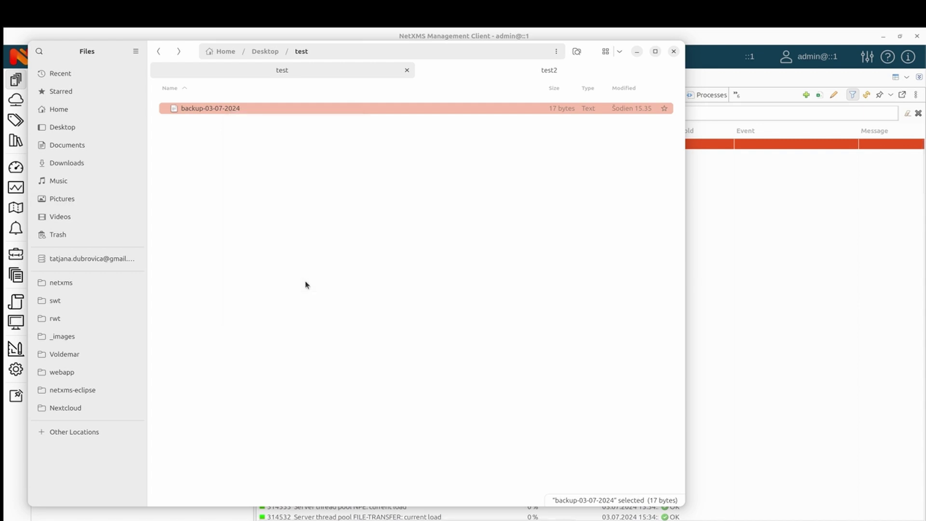
key(Delete)
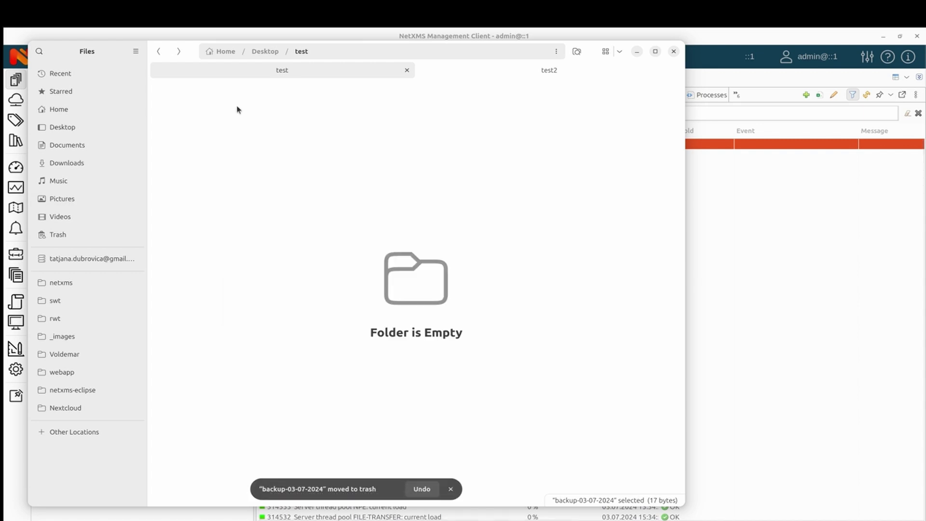
- Return to NetXMS, force a poll of the backup file count item, and check its message and the node's alarms
click(637, 53)
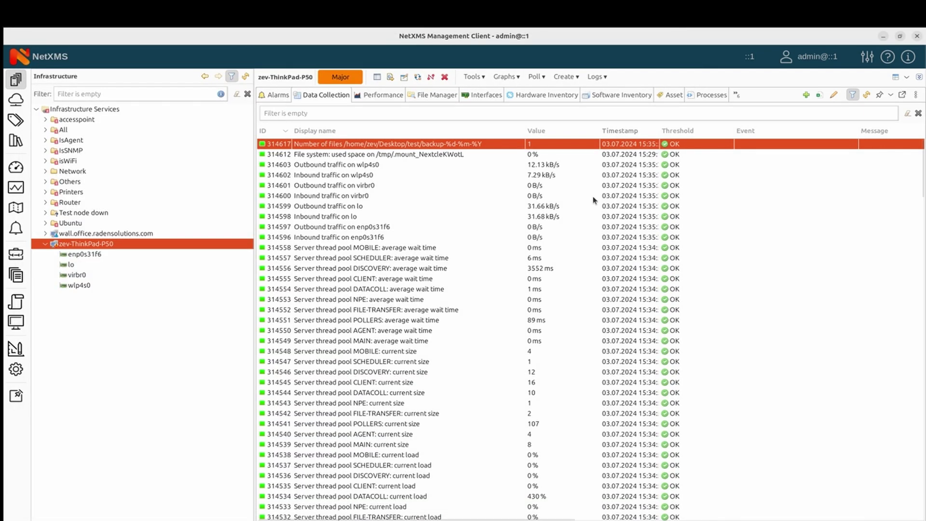
right_click(500, 145)
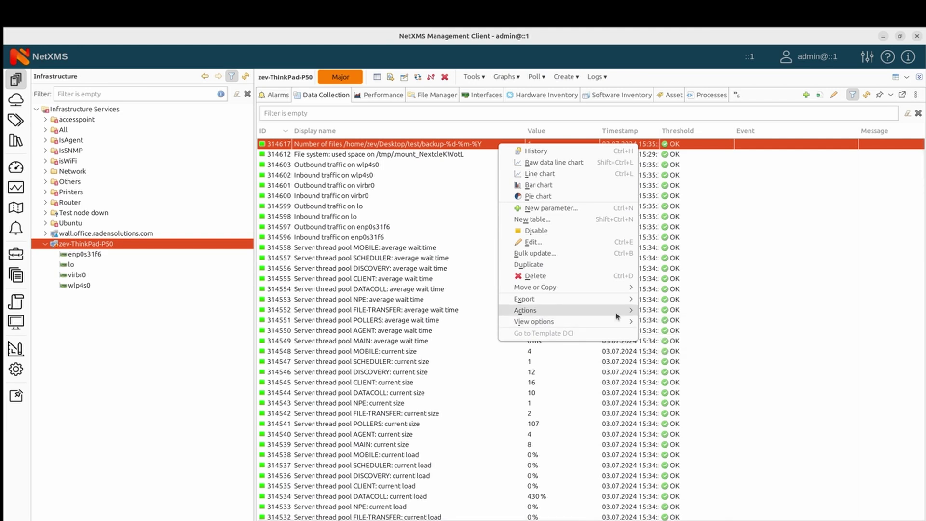
mouse_move(619, 311)
click(654, 311)
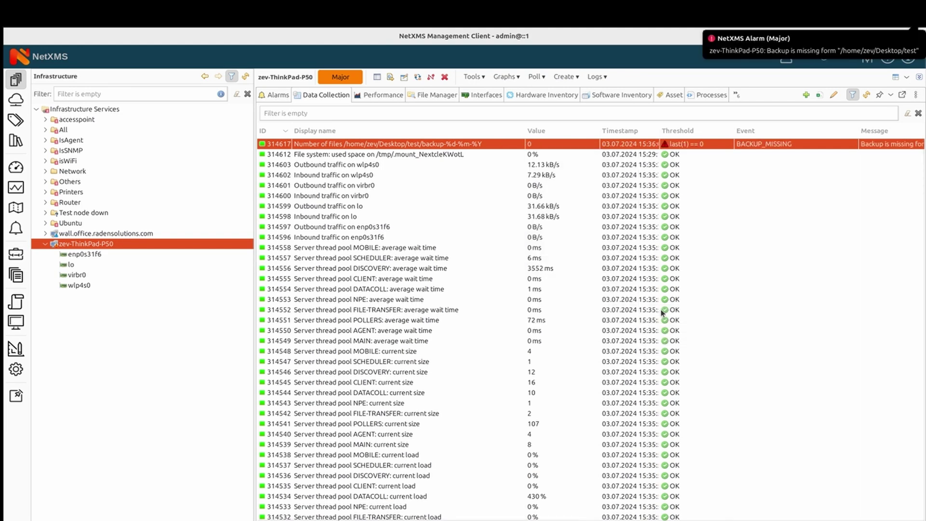
scroll(728, 186, right, 10)
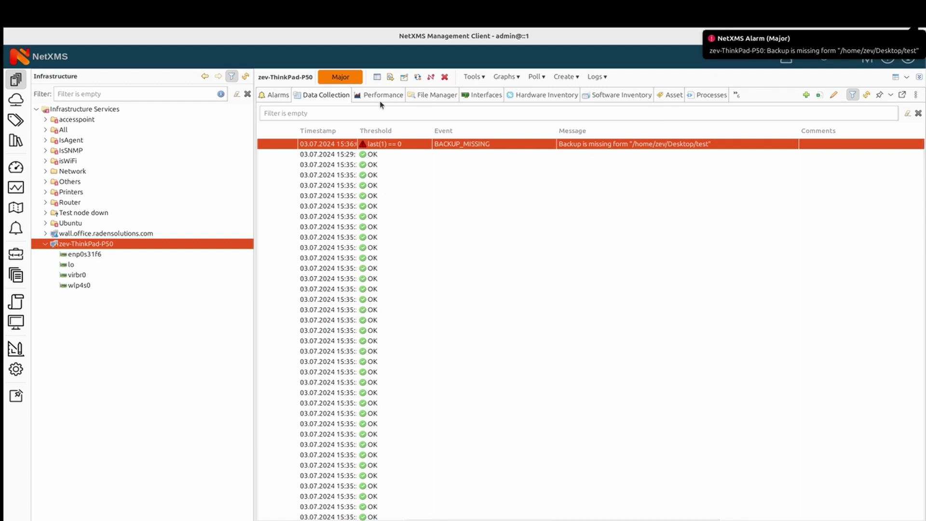
click(279, 95)
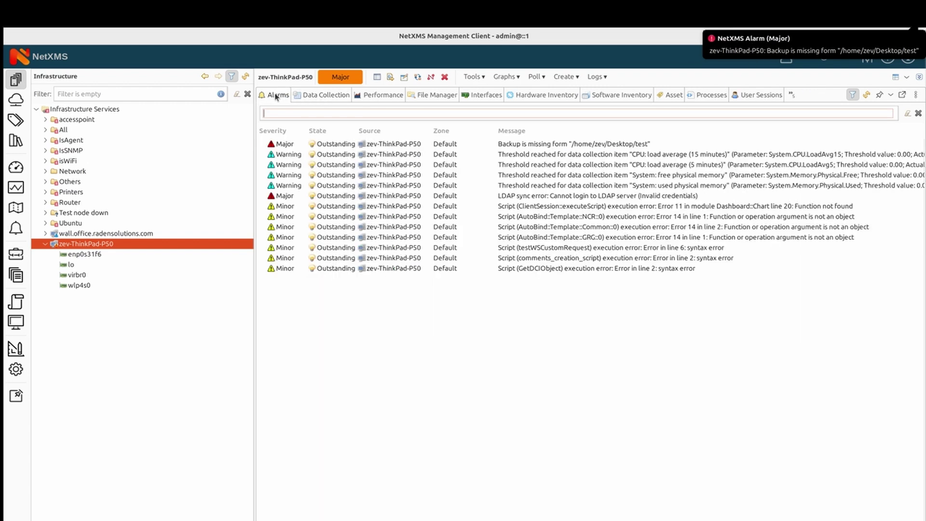
- Open the details of the missing-backup alarm on the node, review its message, and close the details
double_click(582, 144)
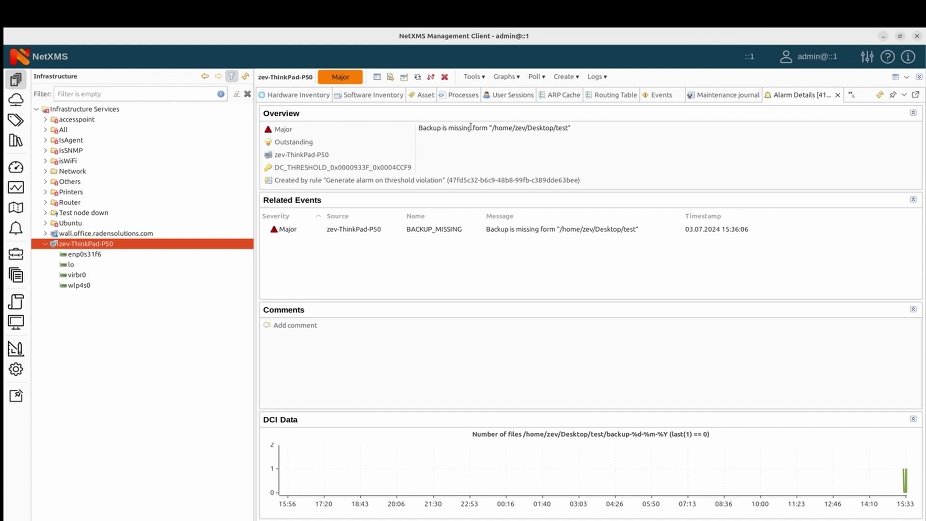
drag(471, 127, 582, 128)
click(582, 128)
click(837, 95)
- Show the node's data collection items, then switch to Files and create the document backup-03-07-2024 from its template in the test folder
click(331, 95)
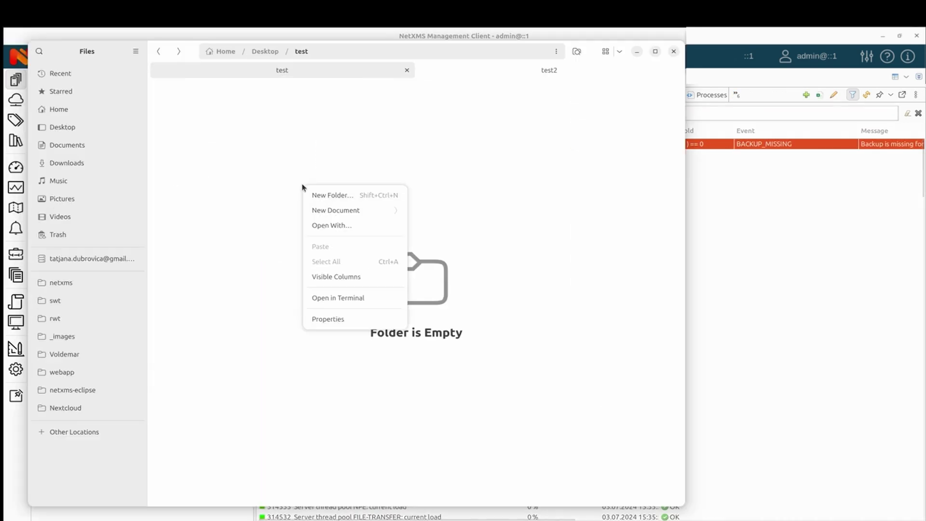
click(378, 212)
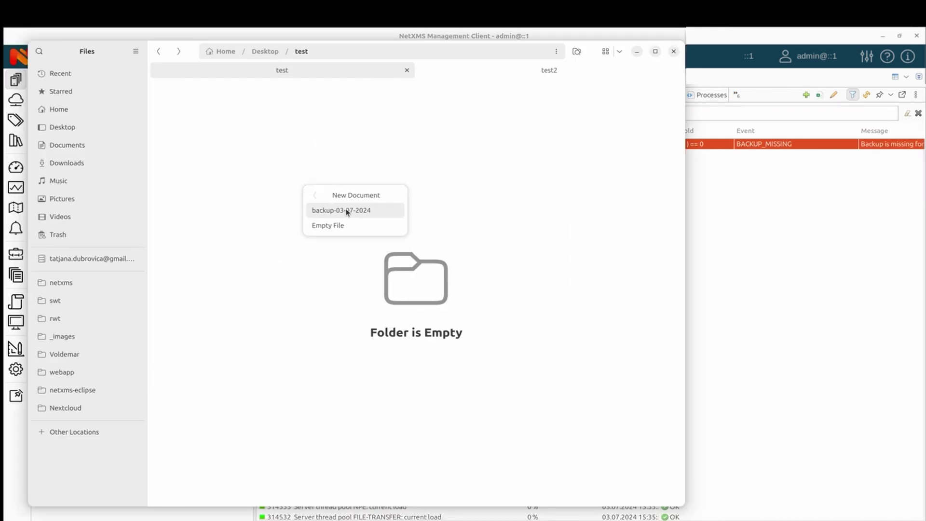
click(346, 209)
key(ctrl+w)
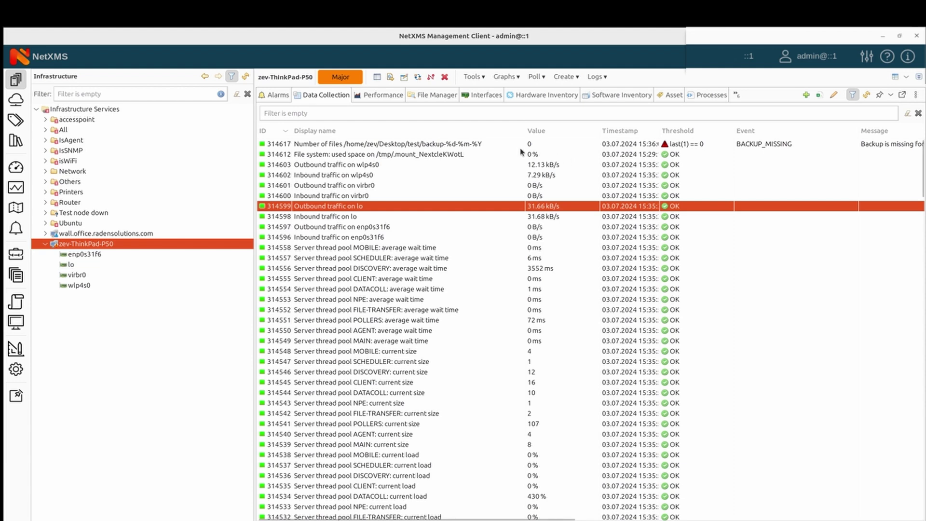
- Back in NetXMS, force a poll of the backup file count item and check the node's alarms
right_click(494, 145)
mouse_move(599, 315)
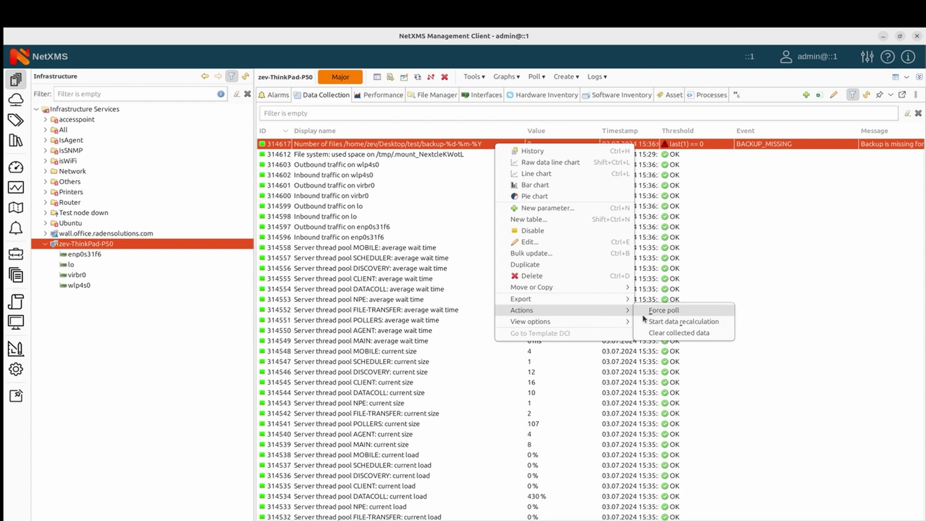
click(657, 310)
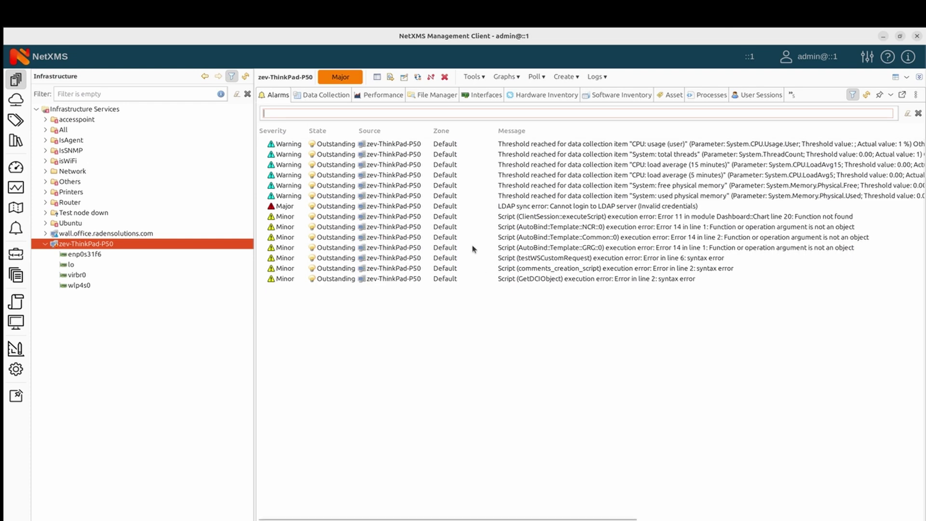
- Duplicate the backup file count item in the node's data collection list
click(311, 97)
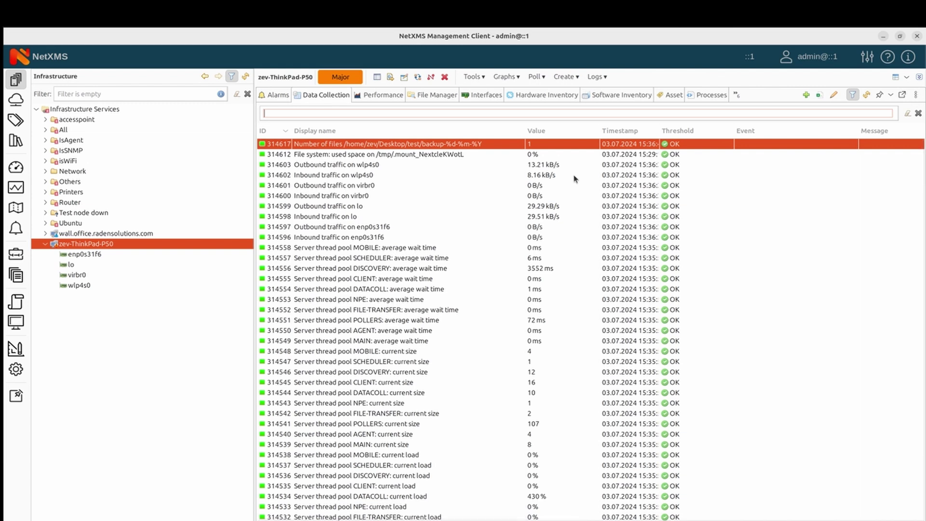
right_click(407, 154)
click(404, 146)
click(404, 144)
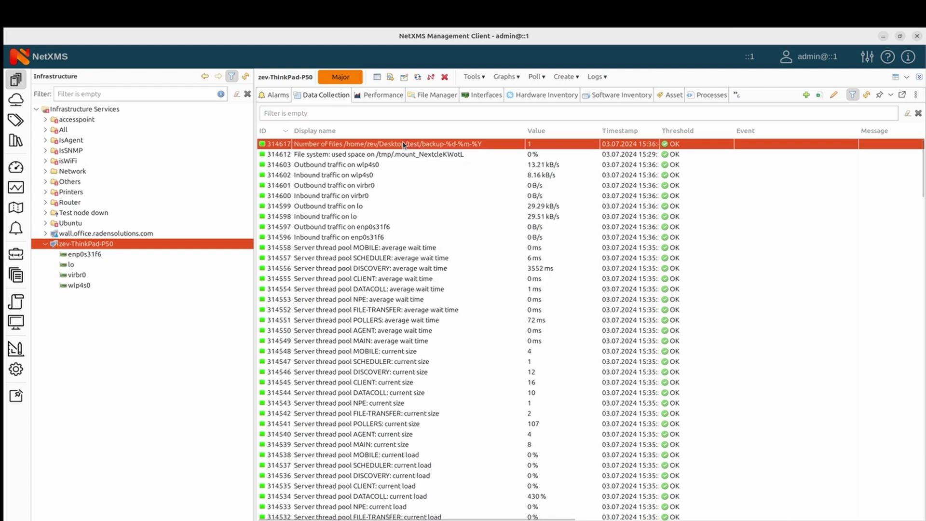
right_click(404, 145)
click(464, 262)
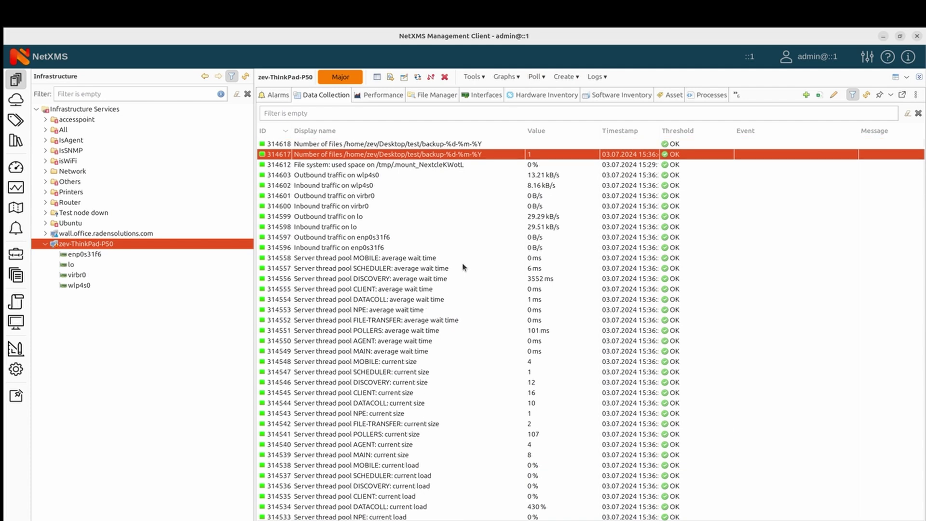
- Change the folder to test2 in both the metric and the display name of the duplicated item, and apply the changes
right_click(418, 147)
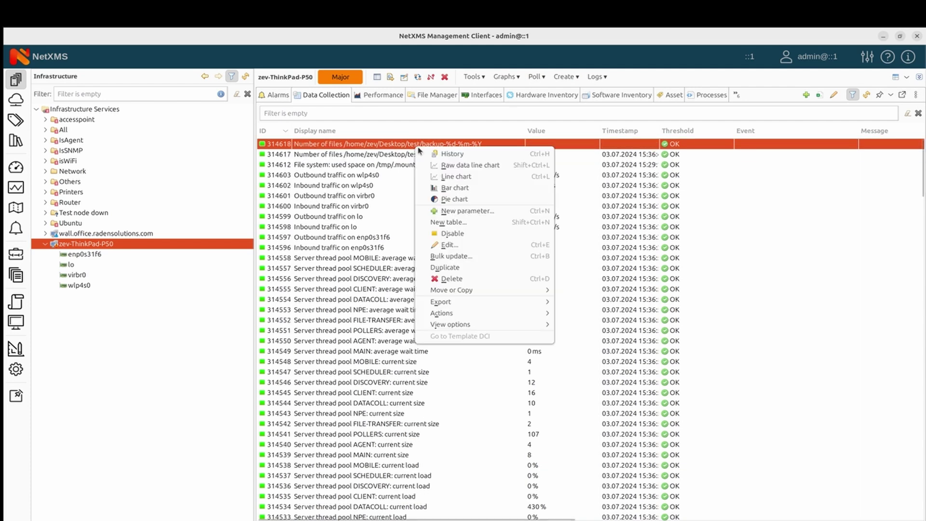
click(465, 245)
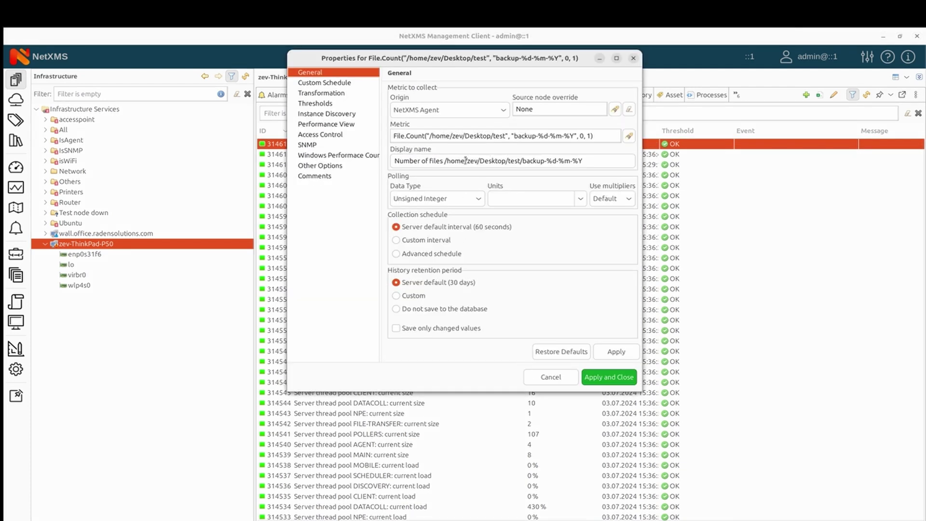
click(505, 136)
text(2)
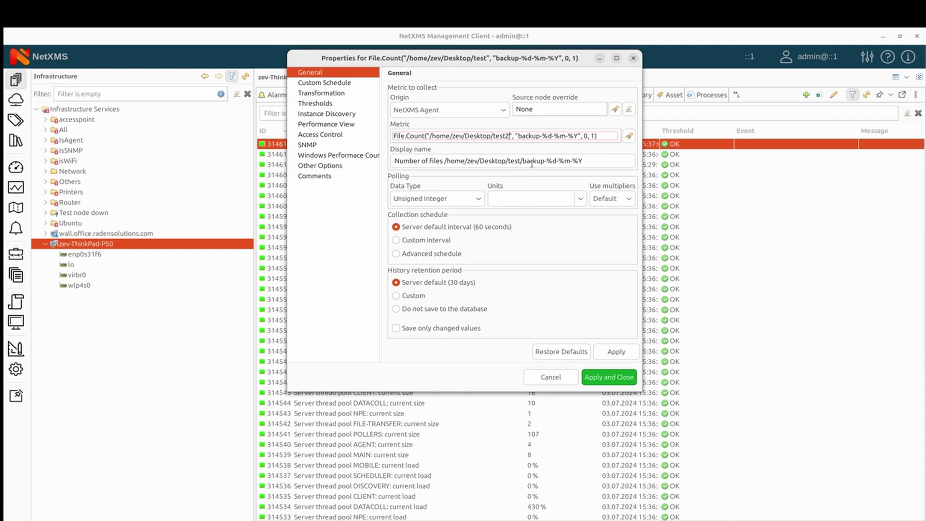
click(525, 161)
text(2)
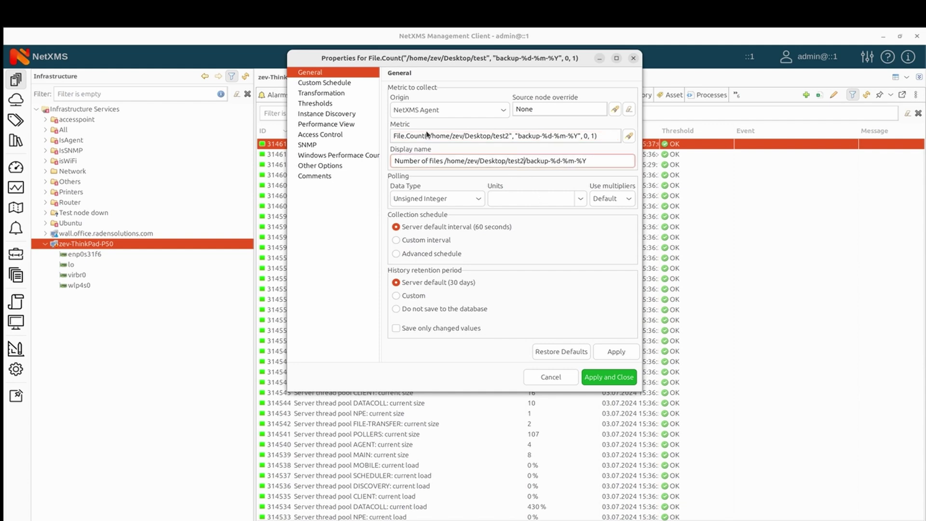
click(609, 376)
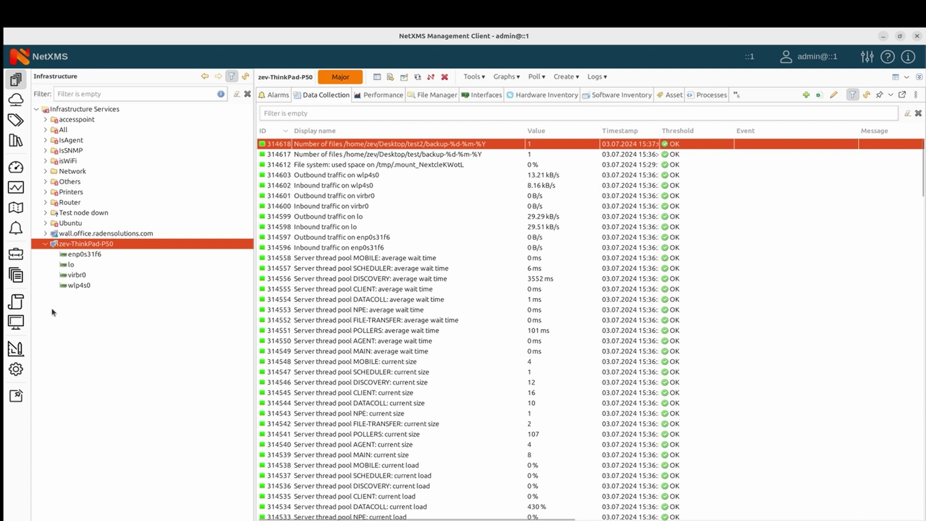
- Open the BACKUP_MISSING event template, review the parameters listed in its description, and close it without changes
click(16, 369)
click(91, 183)
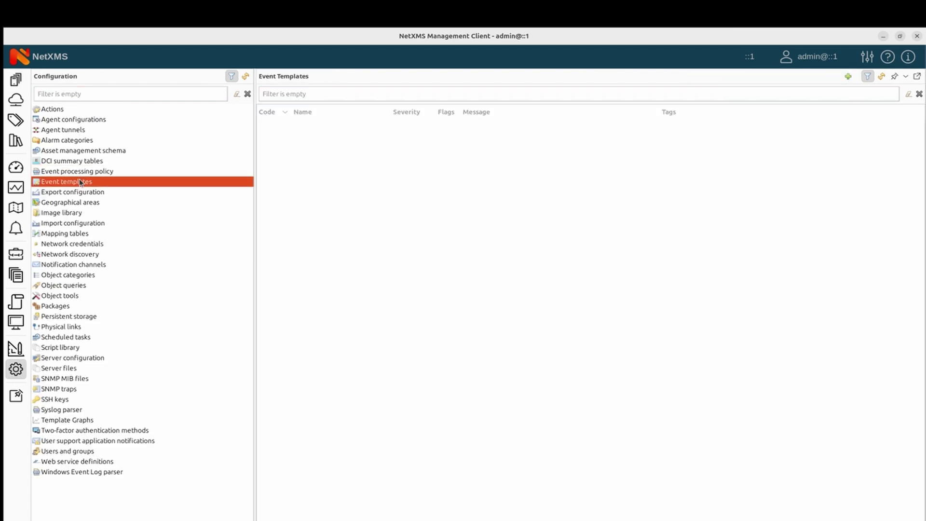
double_click(362, 123)
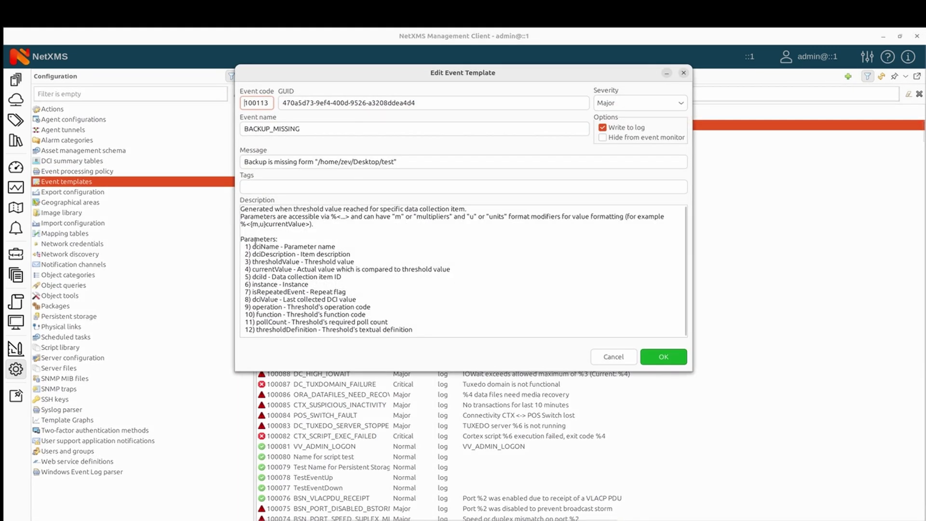
drag(252, 246, 341, 247)
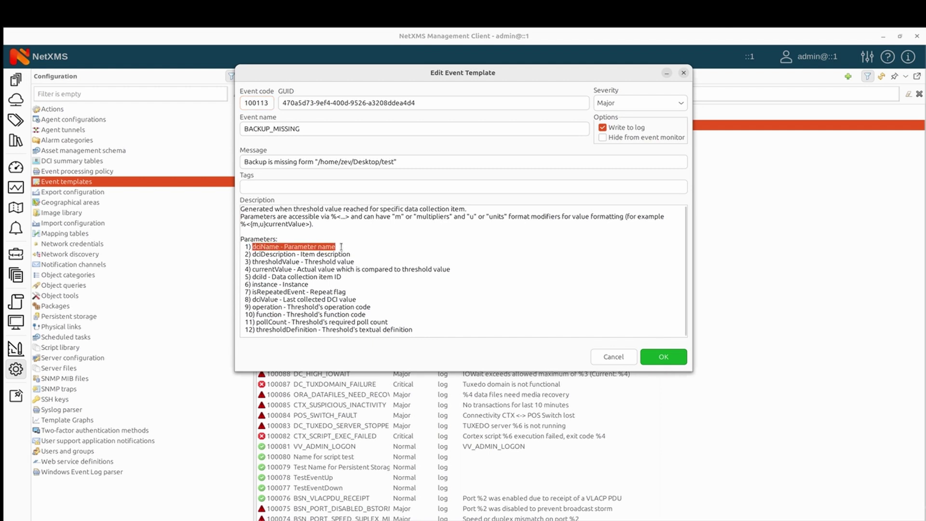
drag(255, 255, 347, 255)
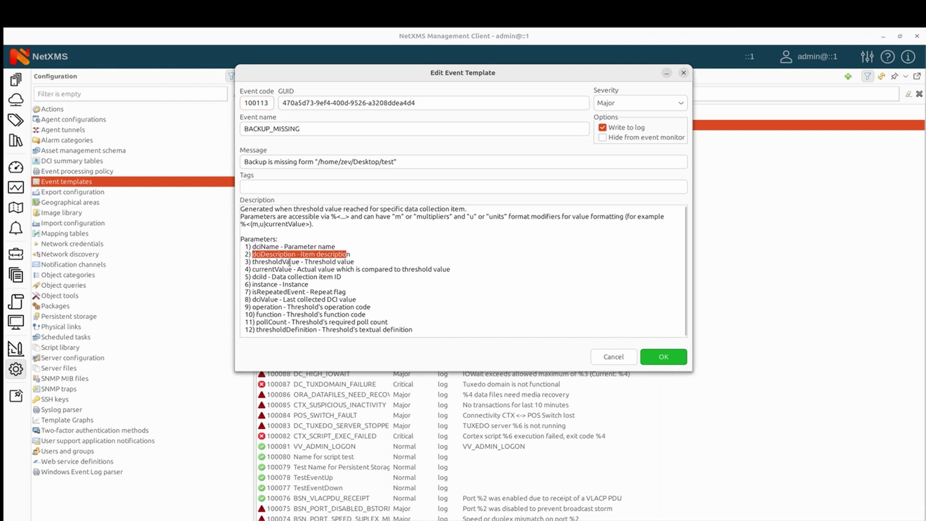
double_click(260, 284)
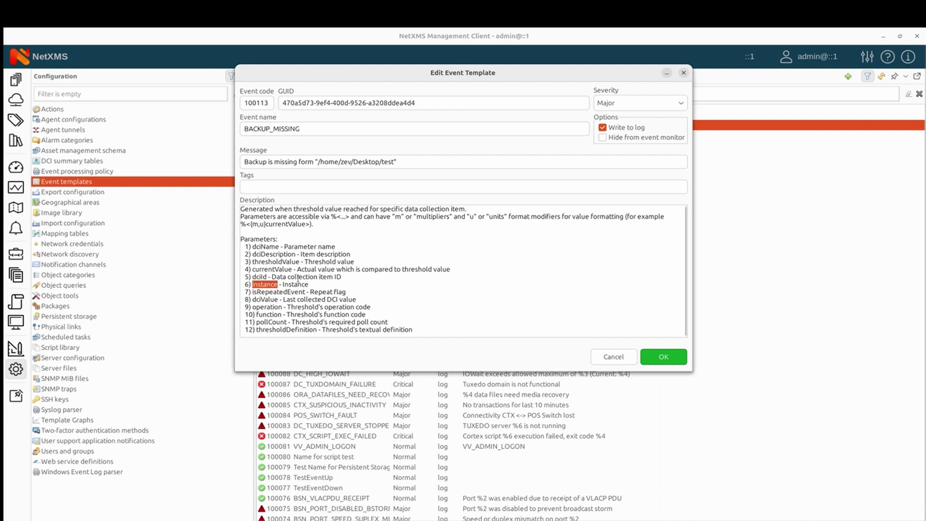
click(620, 356)
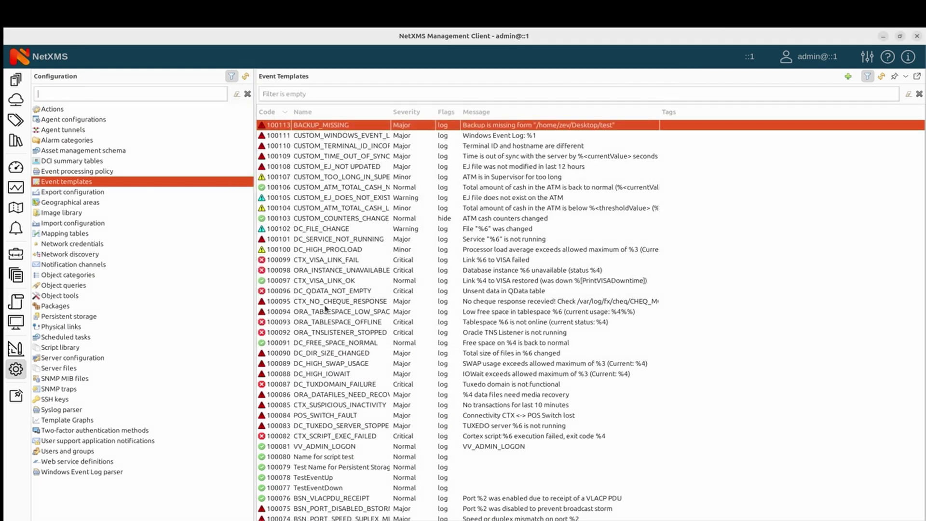
- Set the threshold instance name of the test2 file count item to /home/zev/Desktop/test2/backup-%d-%m-%Y, copied from its display name
click(16, 80)
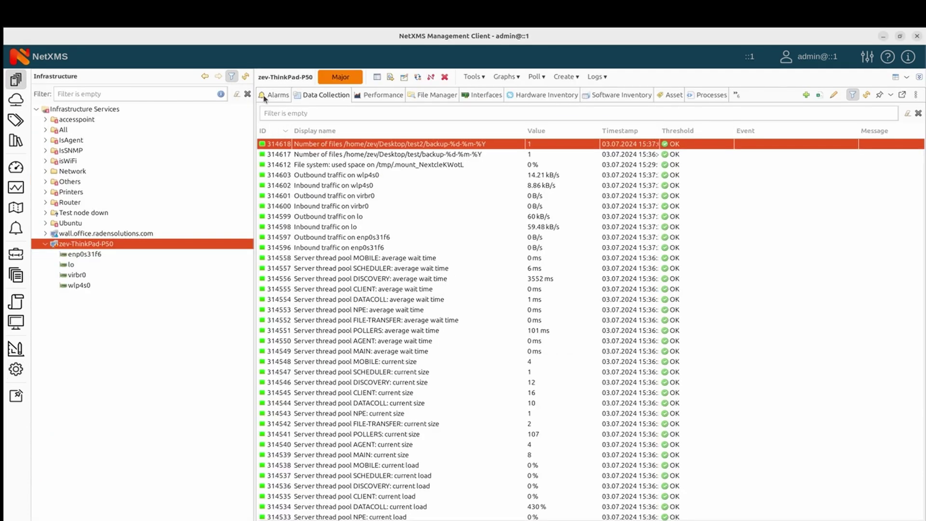
right_click(445, 144)
click(503, 242)
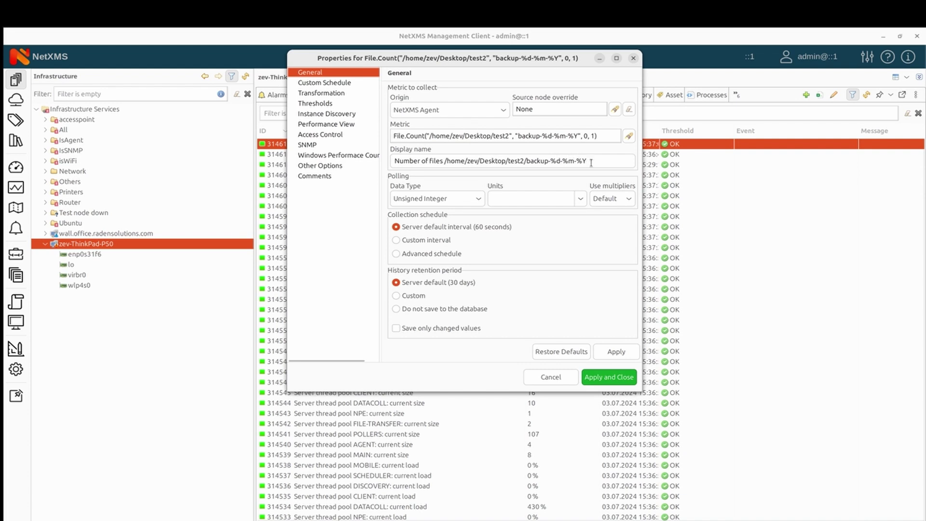
drag(590, 162, 444, 162)
key(ctrl+c)
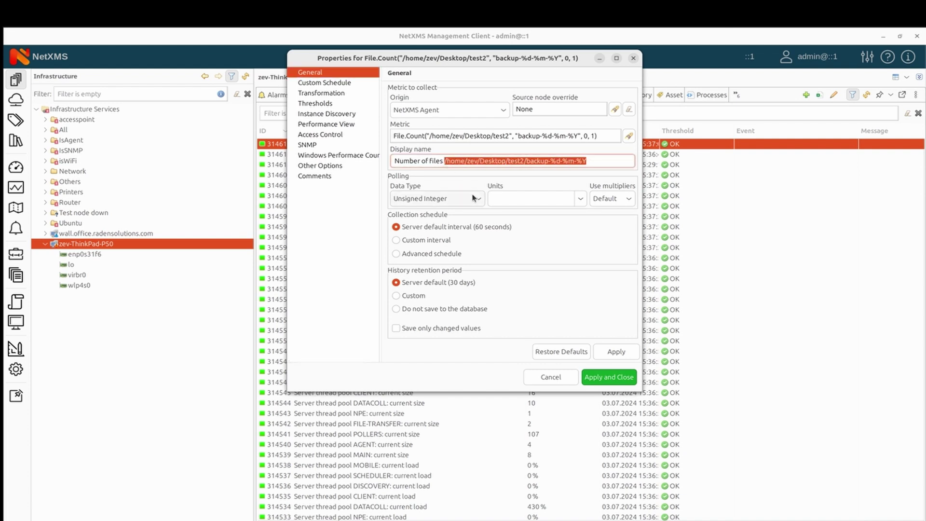
click(325, 106)
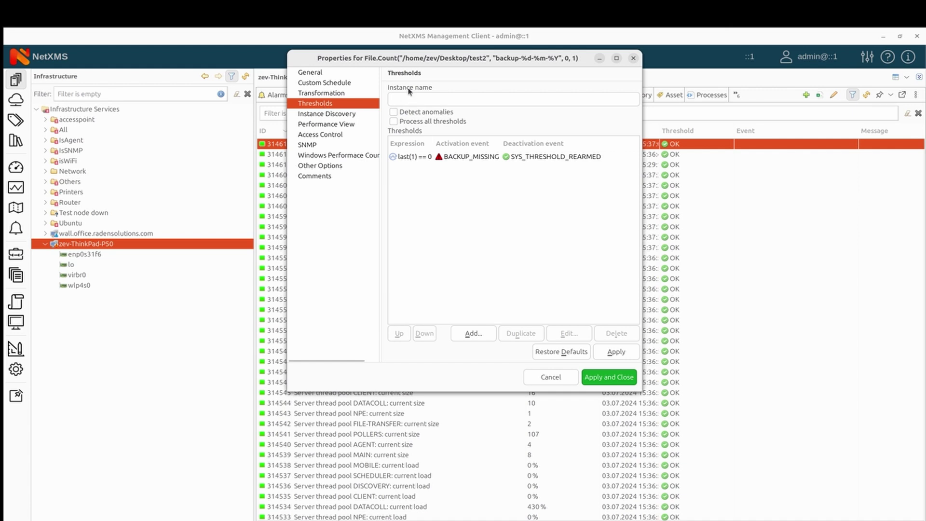
key(ctrl+v)
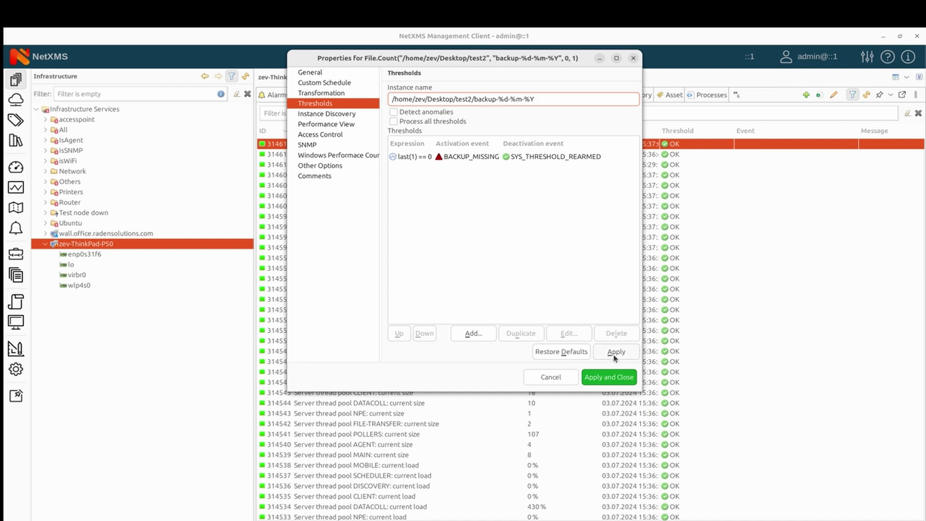
click(609, 377)
- Paste the copied backup path as the threshold instance name of the original test folder file count item and apply it
right_click(464, 154)
click(515, 255)
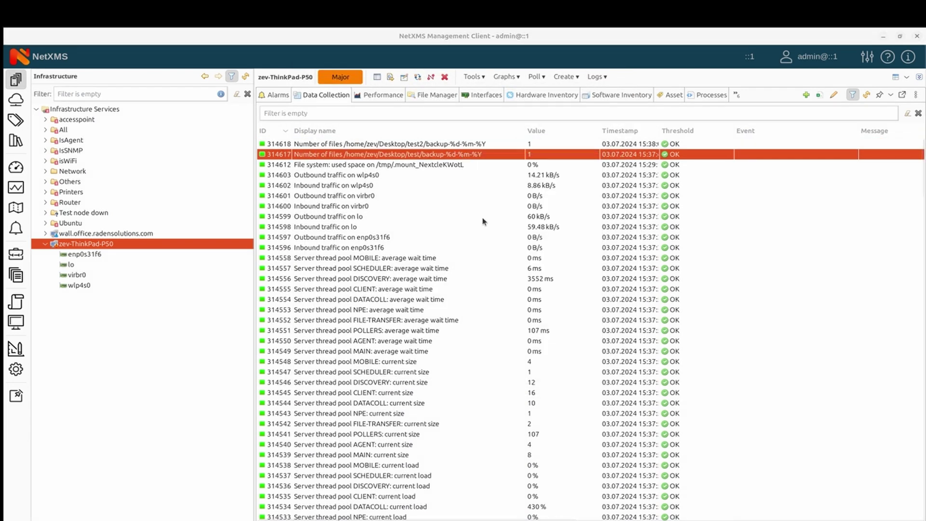
click(401, 154)
key(ctrl+v)
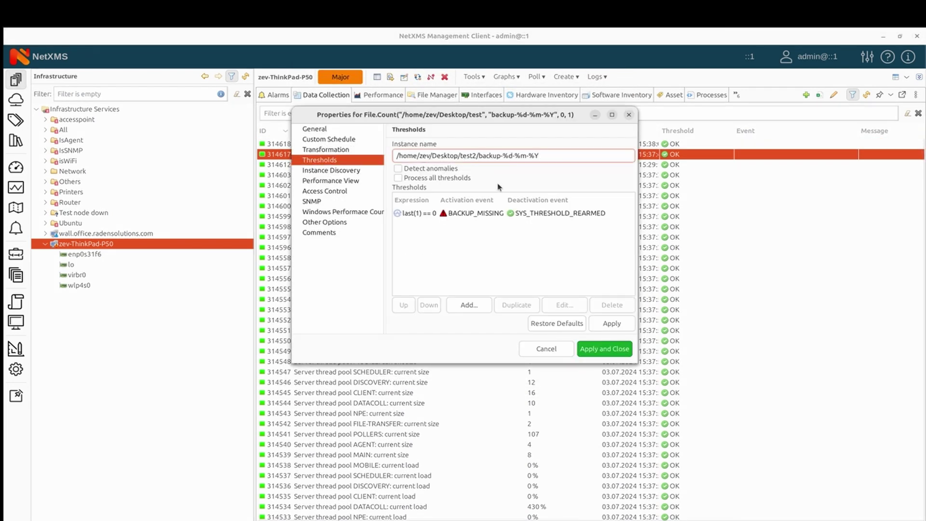
click(613, 349)
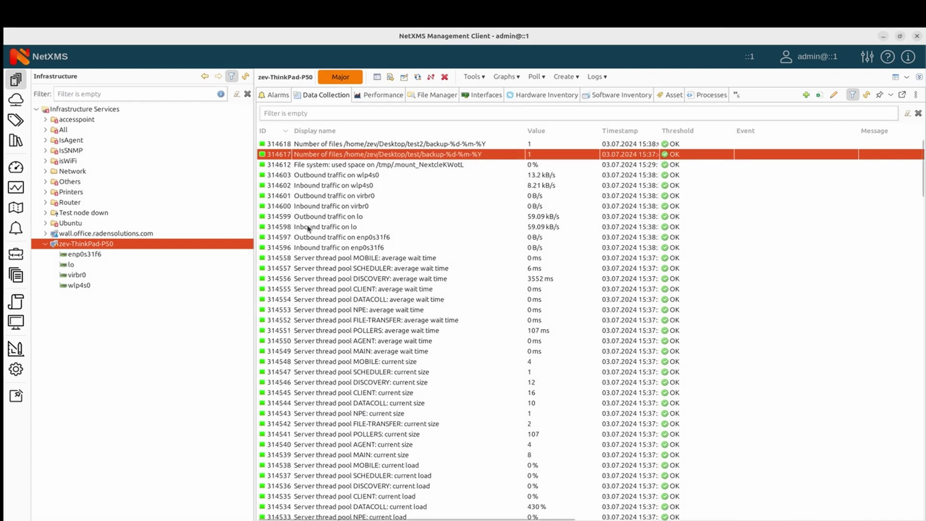
- Change the BACKUP_MISSING event template's message to "Backup is missing form %<instance>" and save the template
click(16, 369)
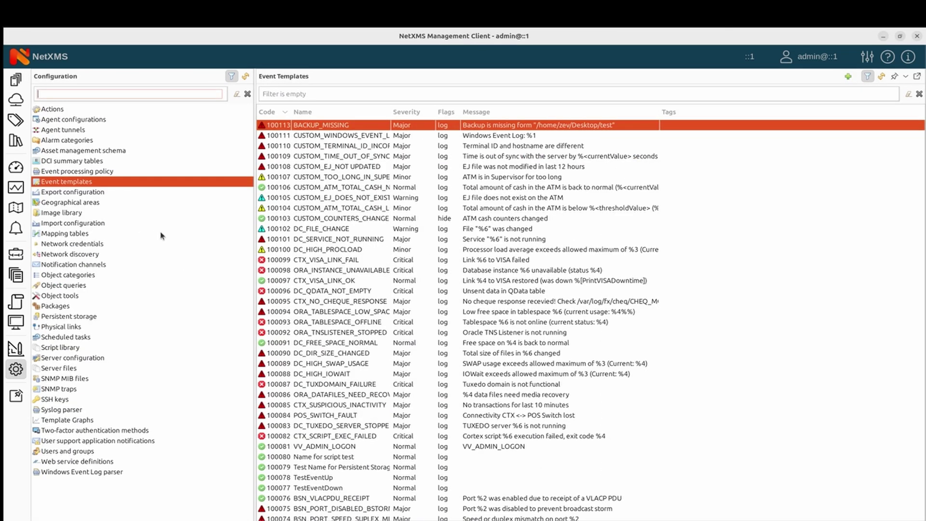
double_click(344, 126)
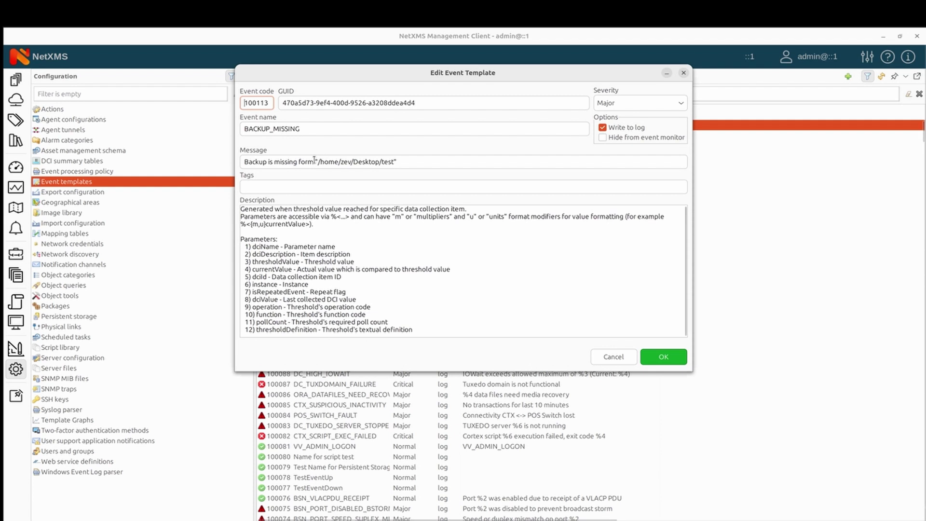
drag(314, 161, 412, 162)
key(BackSpace)
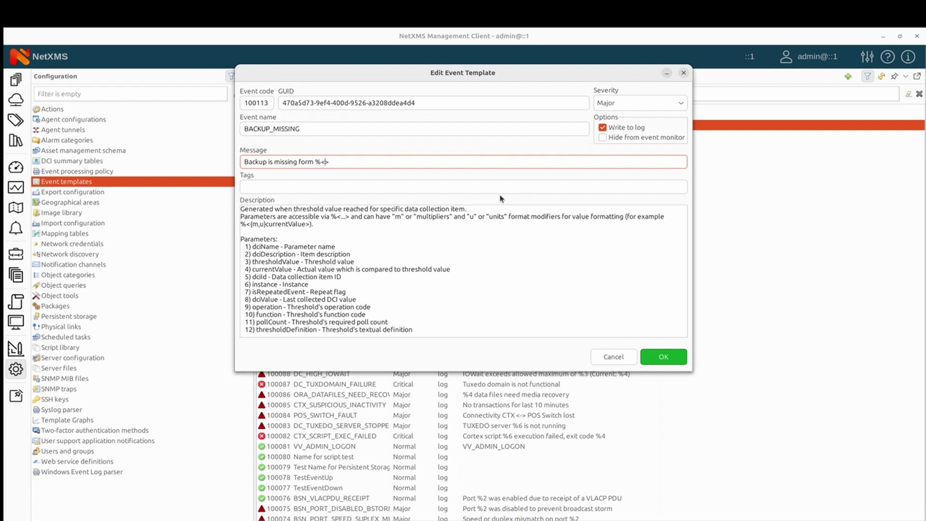
click(679, 360)
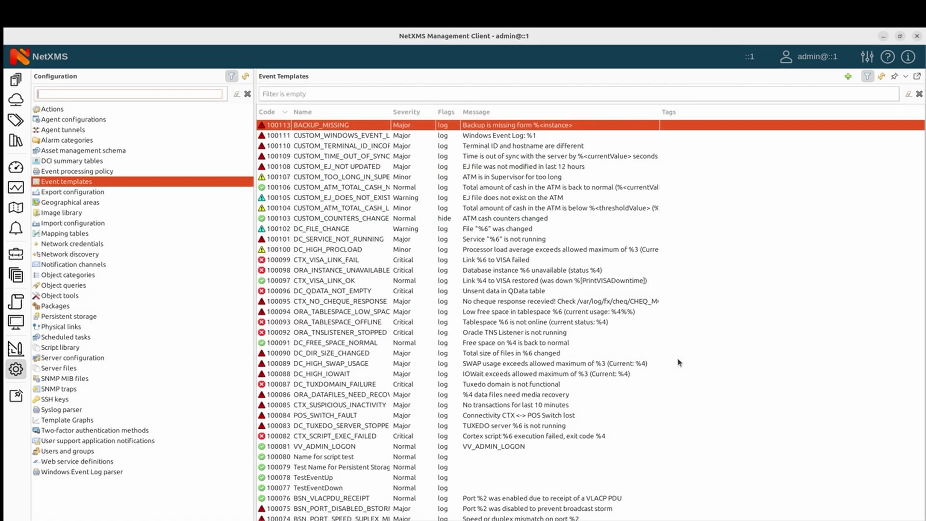
- Return to the node's data collection items, then switch to Files and trash the backup-03-07-2024 document in the test2 folder
click(16, 79)
click(436, 147)
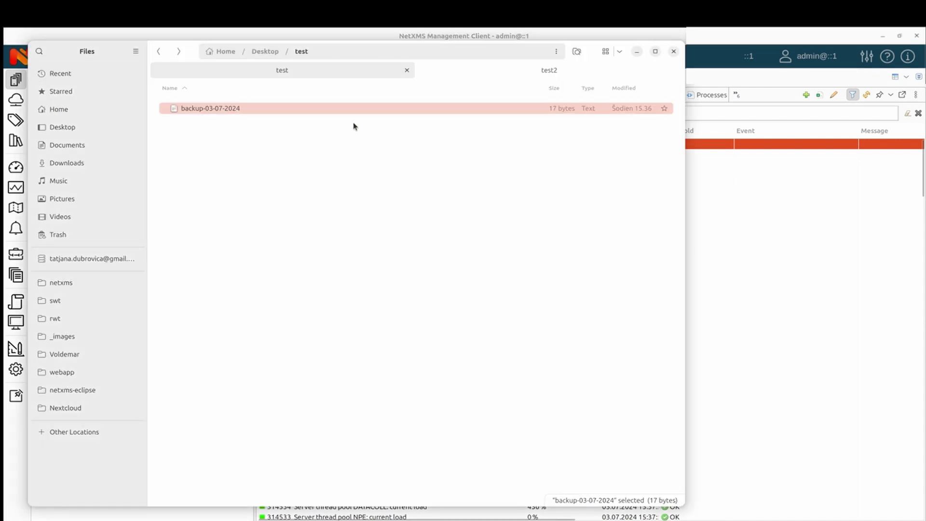
click(506, 75)
right_click(263, 112)
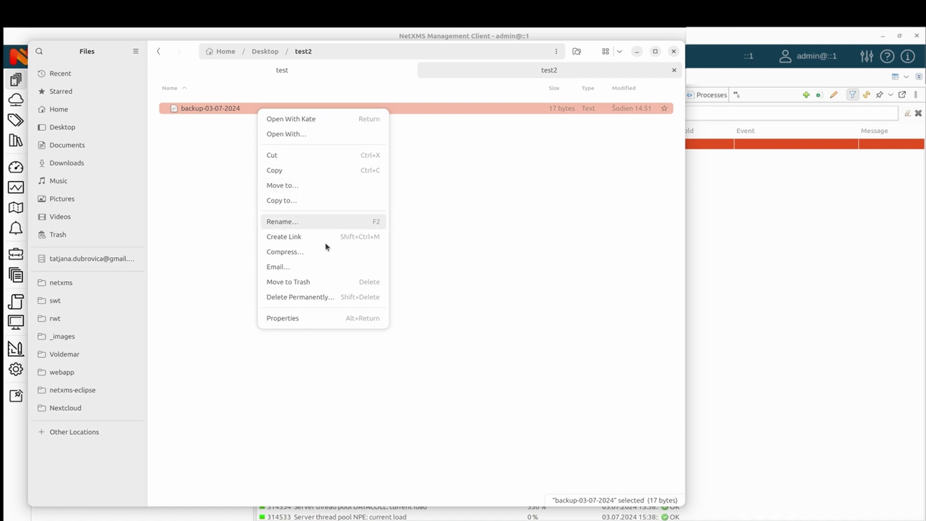
click(316, 283)
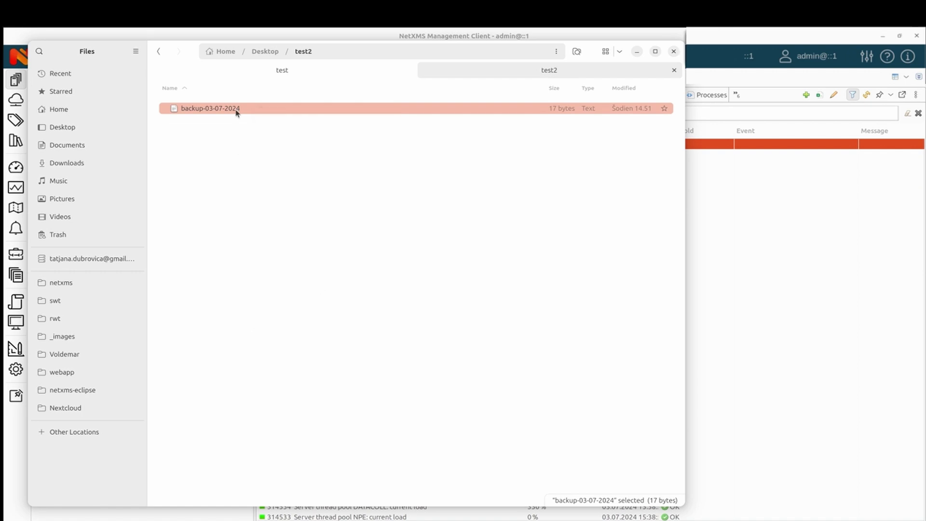
- Switch back to NetXMS, force a poll of the test2 file count item, and check its event message and the node's alarms
click(636, 51)
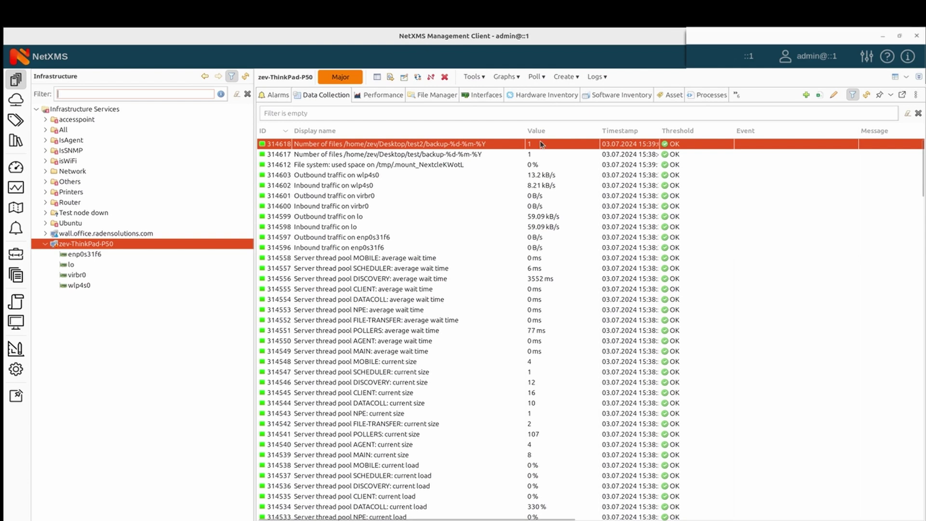
right_click(452, 147)
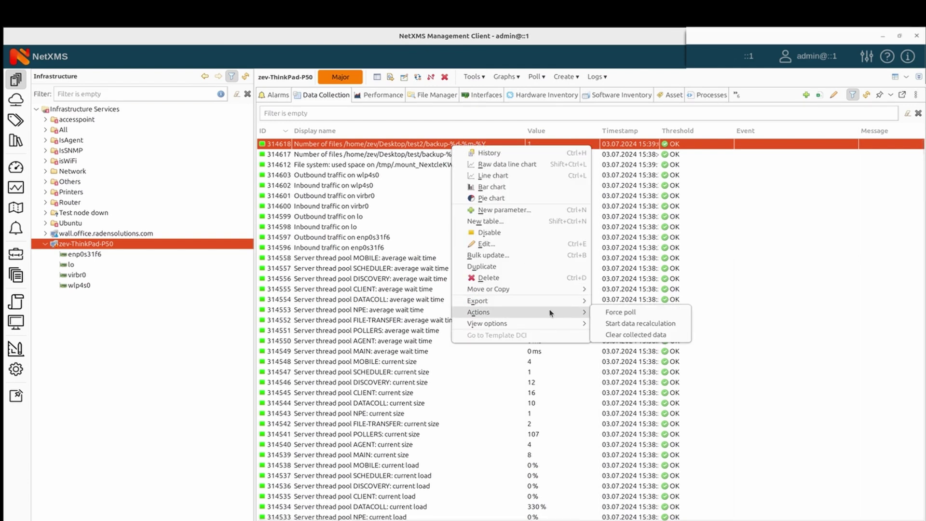
click(634, 316)
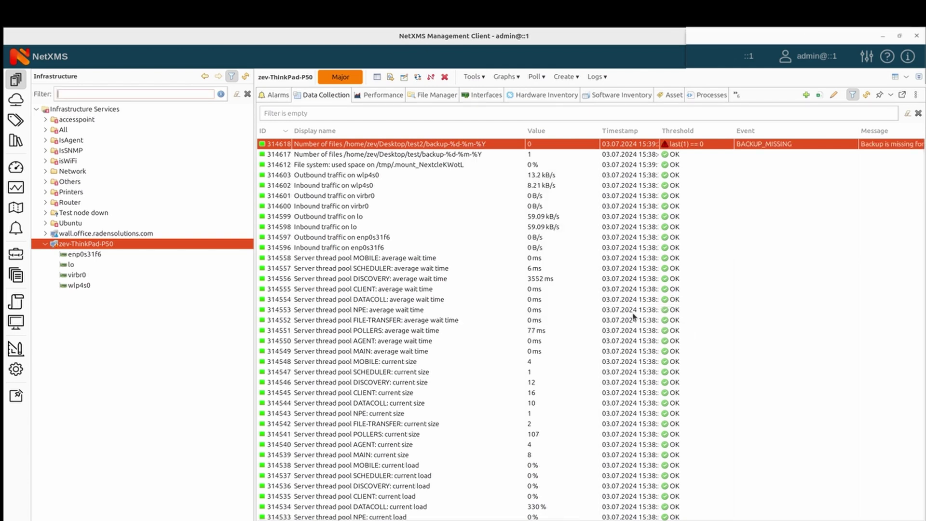
scroll(634, 316, right, 5)
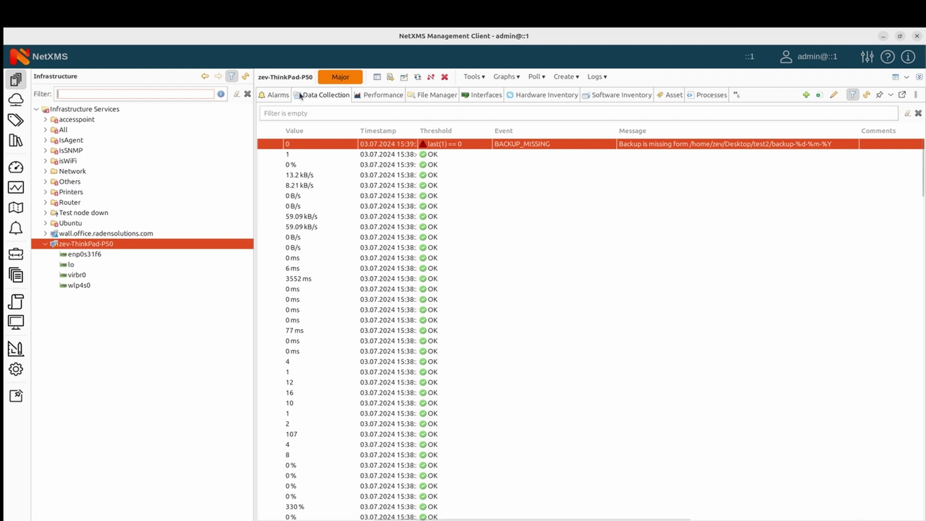
click(273, 95)
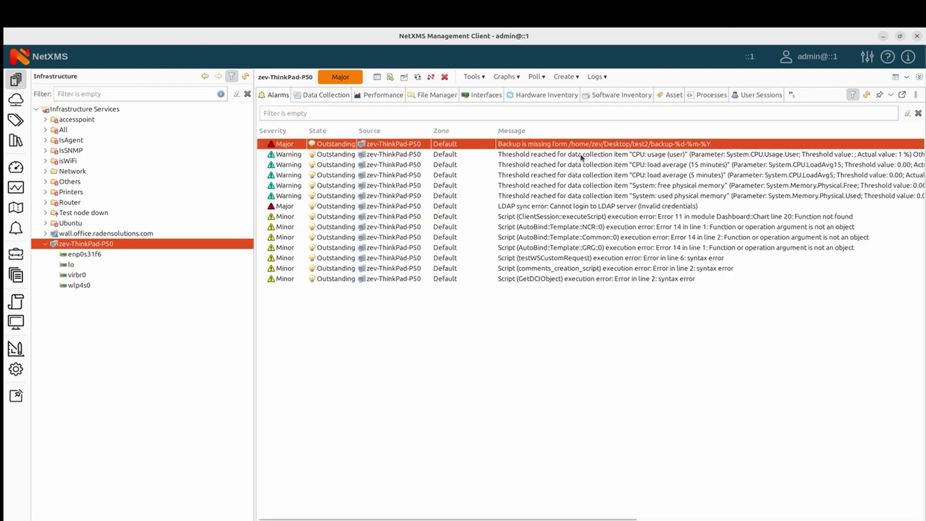
- Return to the data collection items, switch to Files, trash the backup-03-07-2024 document in the test folder, and minimize Files
click(435, 97)
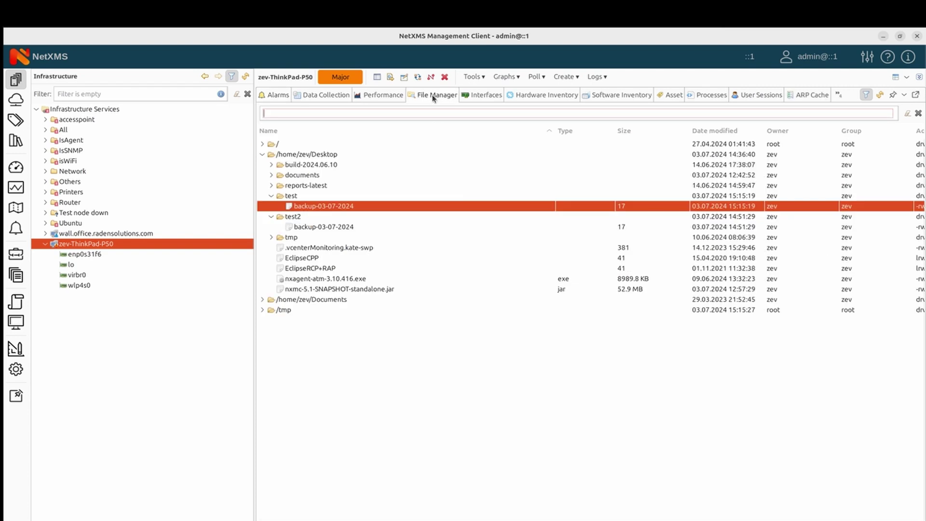
click(326, 97)
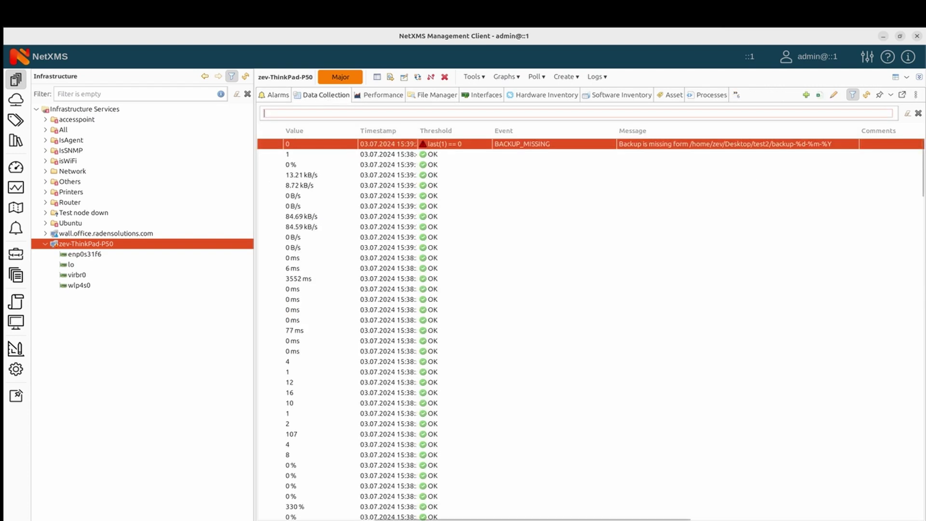
key(alt+Tab)
click(270, 77)
right_click(215, 109)
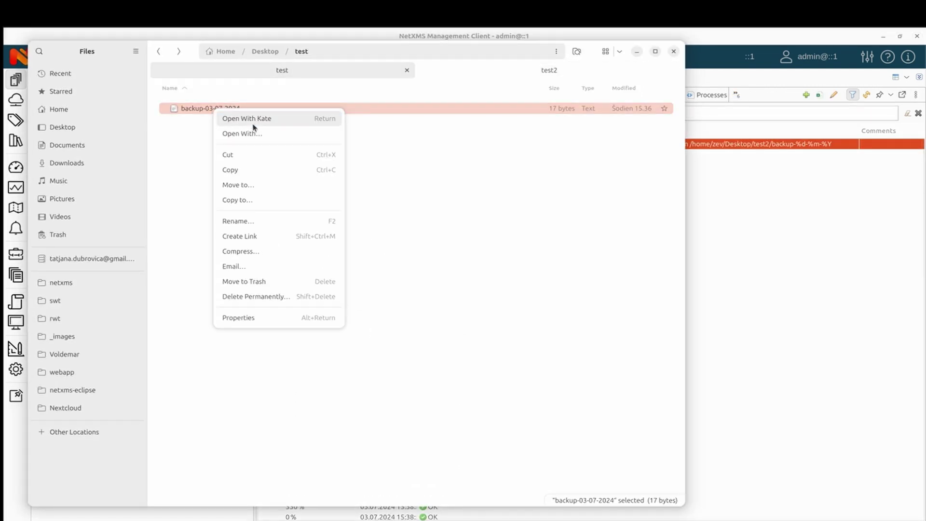
click(269, 287)
click(637, 52)
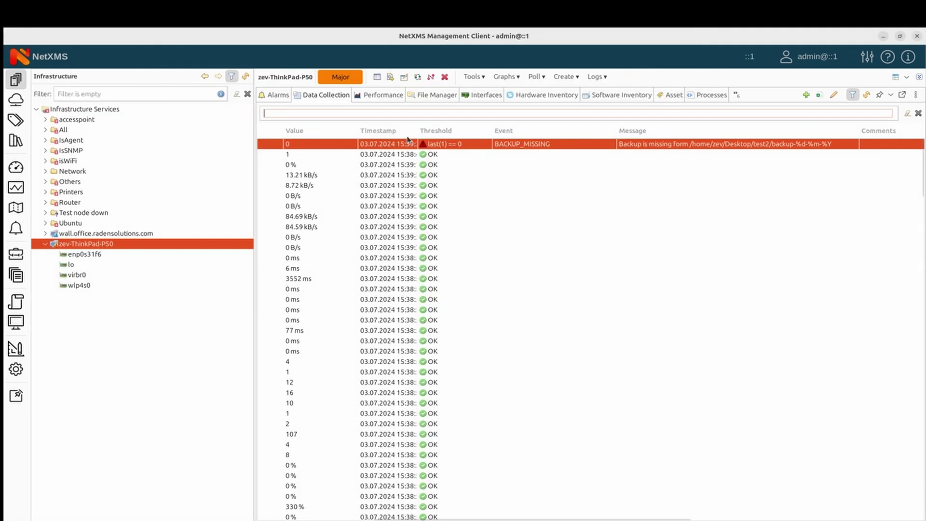
- Force a poll of the original test folder's file count item and check its event message and the node's alarms
right_click(477, 155)
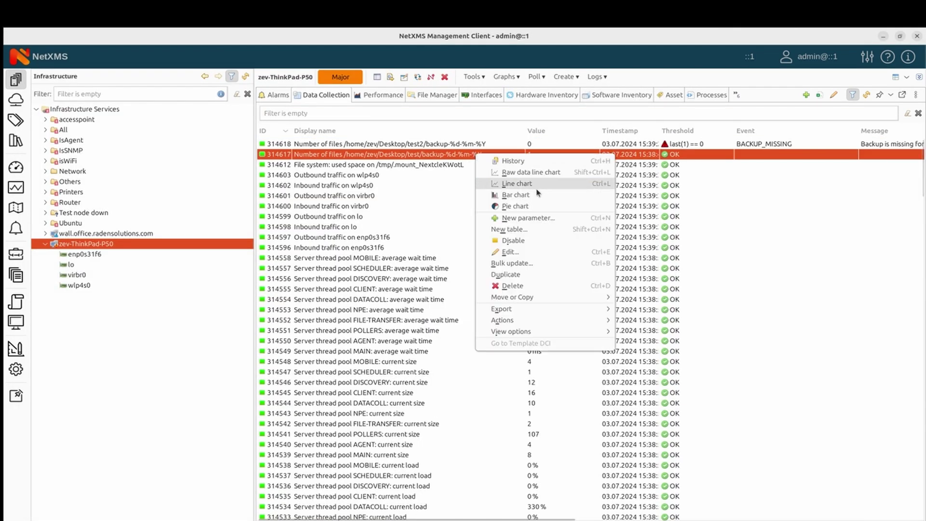
mouse_move(593, 322)
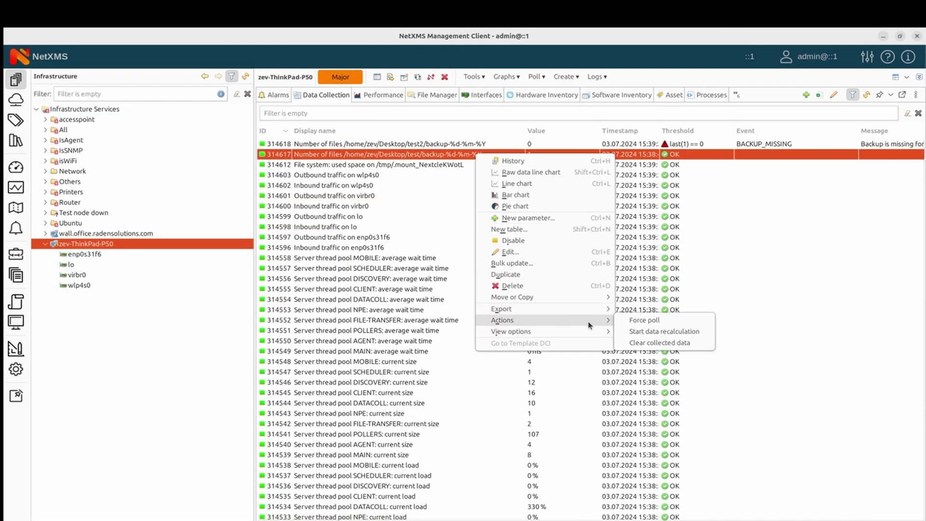
click(645, 322)
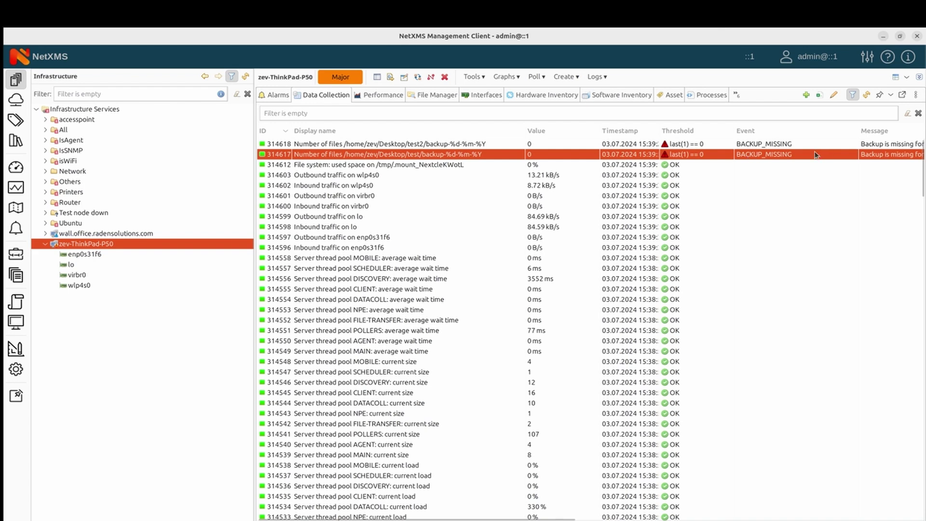
scroll(770, 162, right, 5)
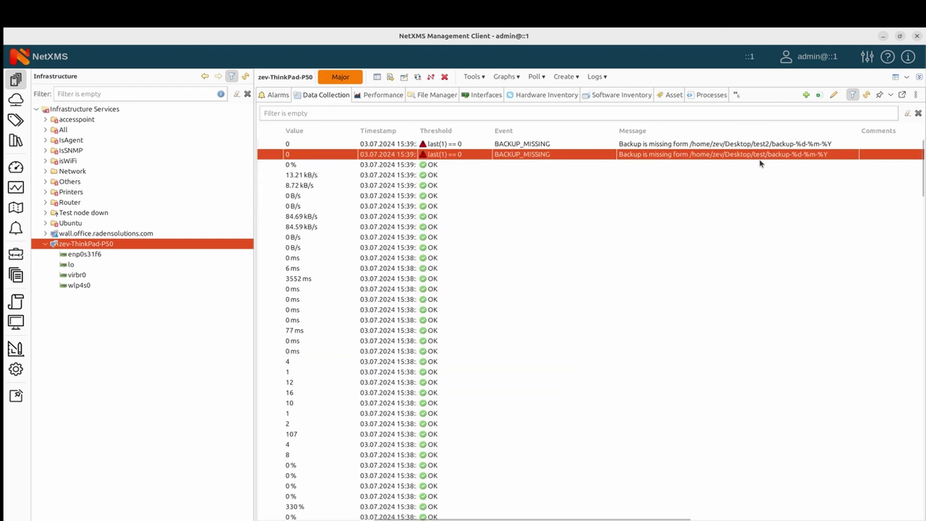
click(270, 95)
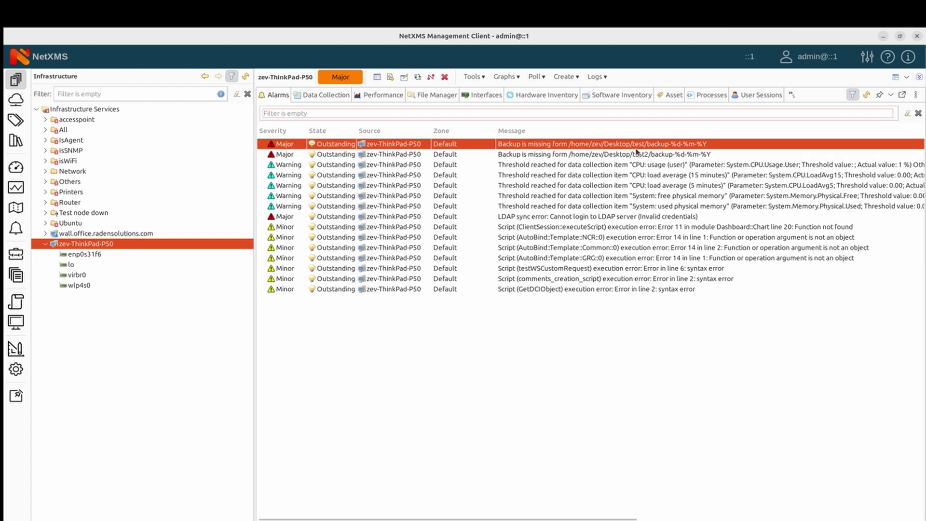
click(595, 147)
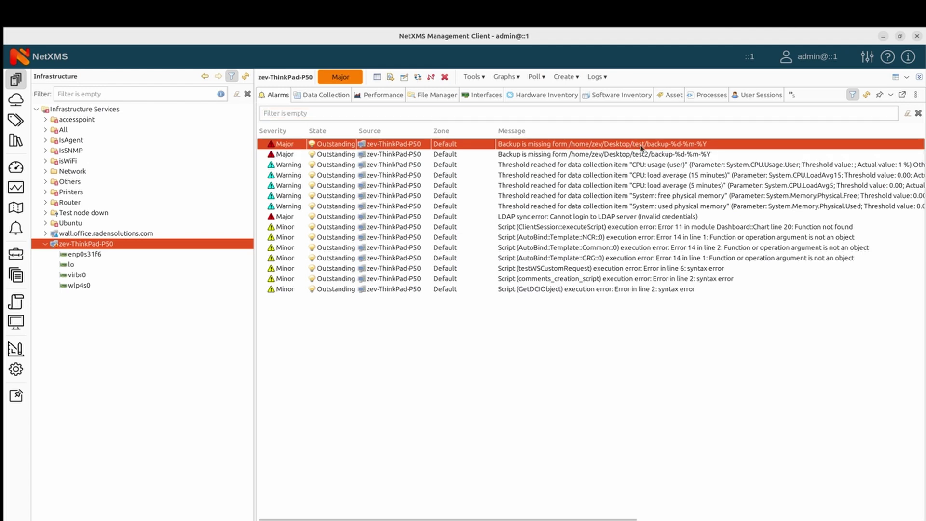
- Open the node's event log and select the newest BACKUP_MISSING event to read its message
click(332, 96)
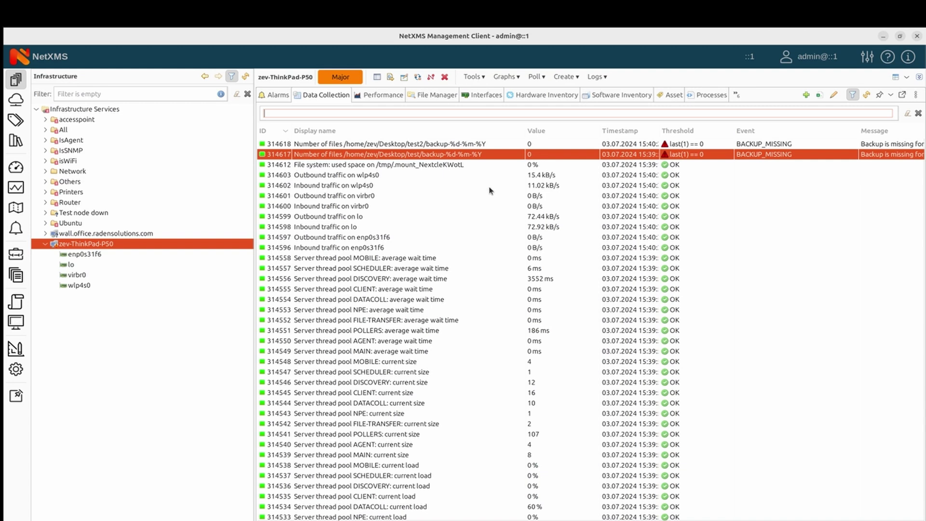
right_click(105, 245)
mouse_move(241, 470)
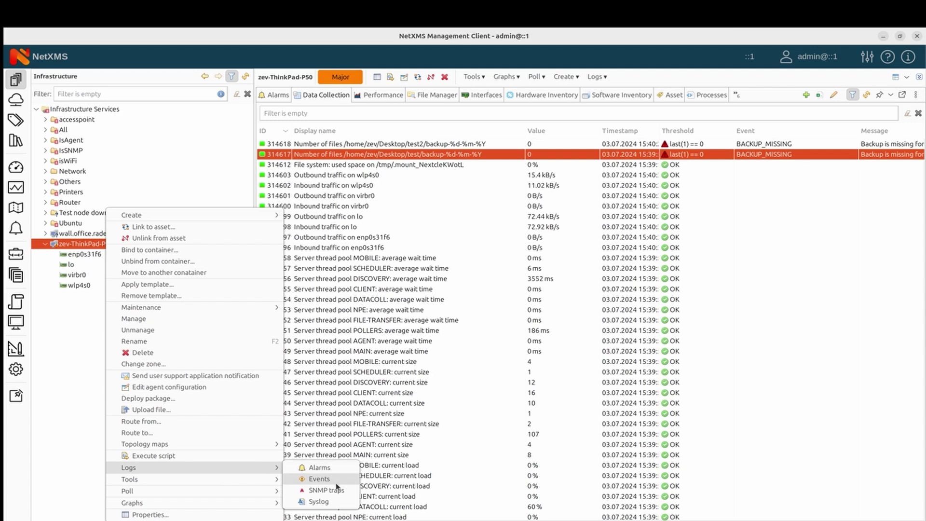
click(319, 479)
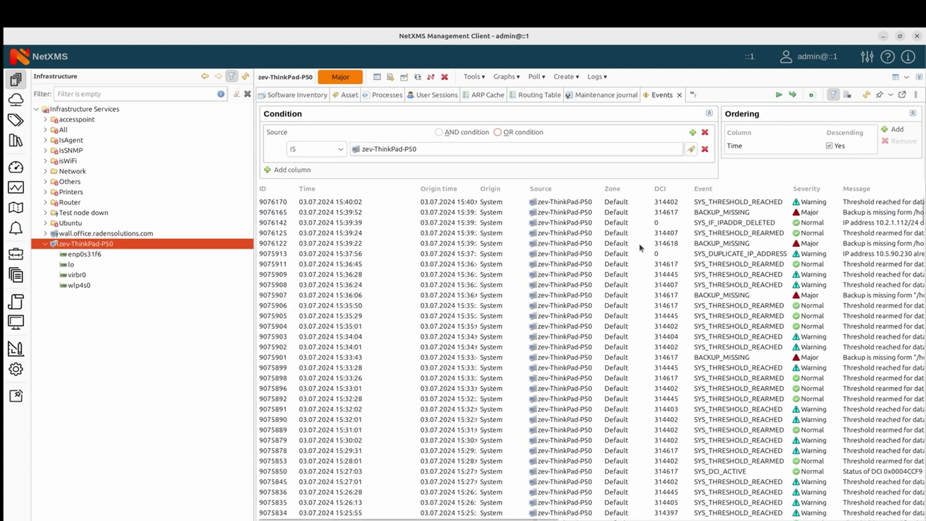
click(705, 206)
click(709, 212)
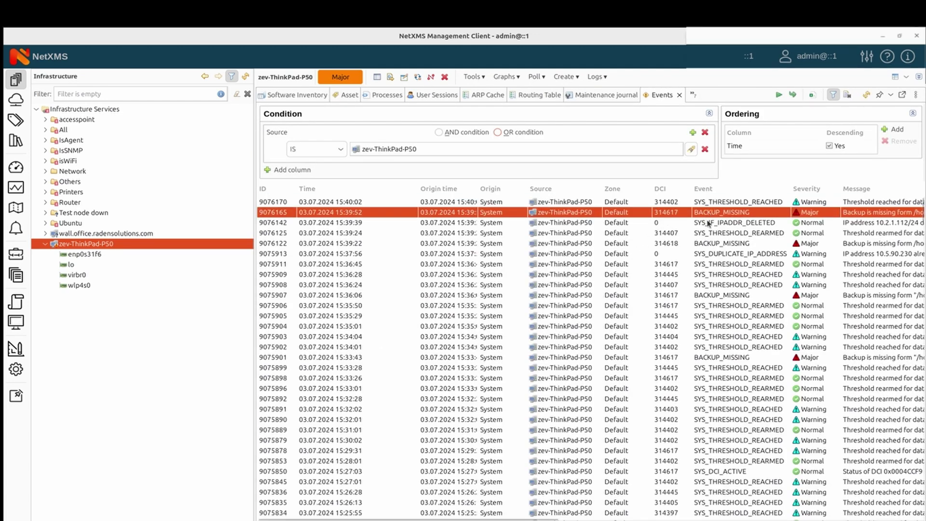
scroll(707, 223, right, 5)
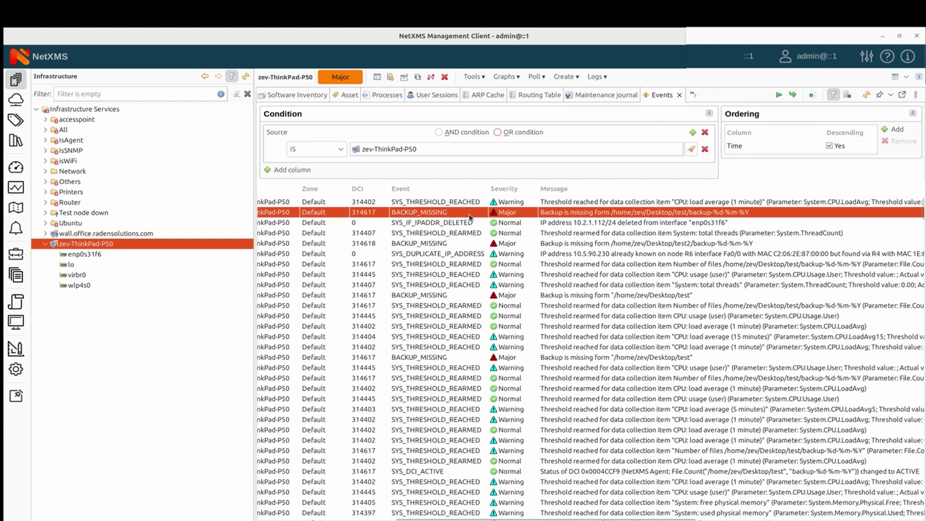
- Examine the parameters of the selected BACKUP_MISSING event record, especially the instance value, and close its details
double_click(470, 218)
scroll(447, 276, down, 1)
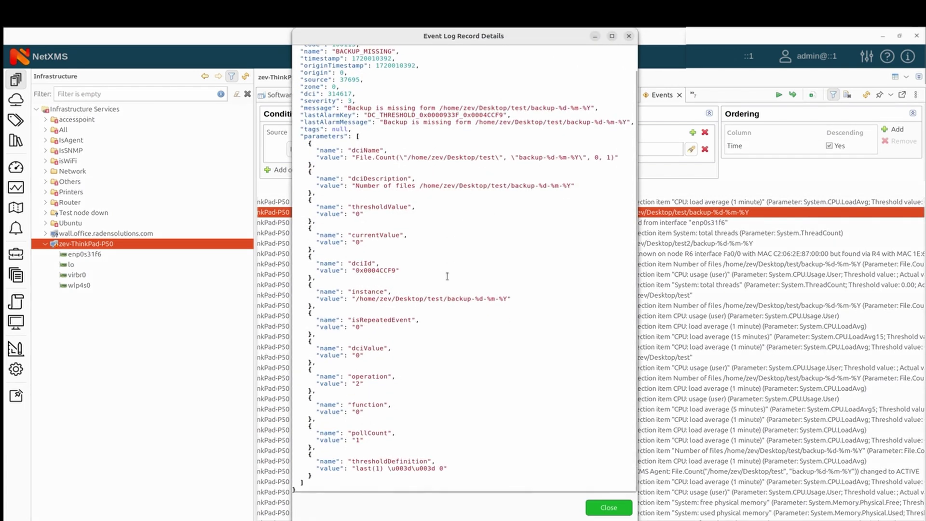
scroll(438, 282, up, 1)
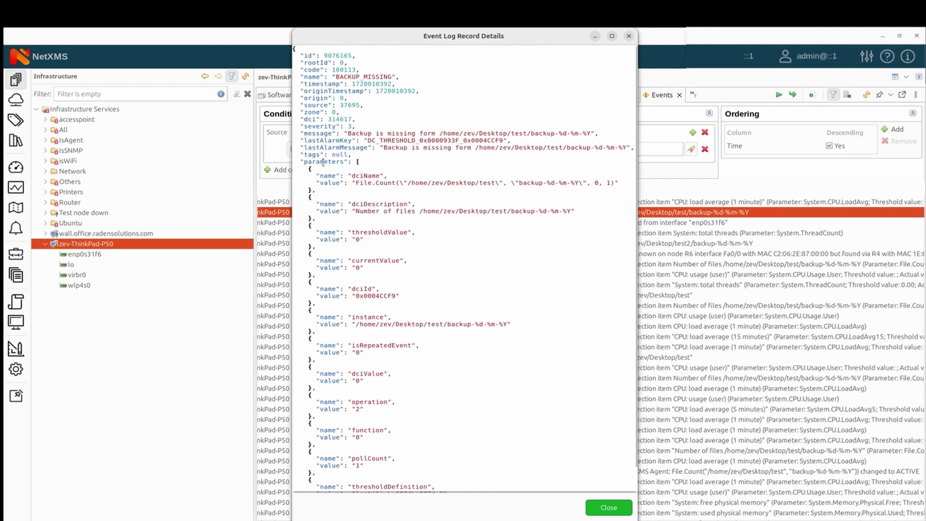
drag(323, 162, 455, 410)
click(455, 410)
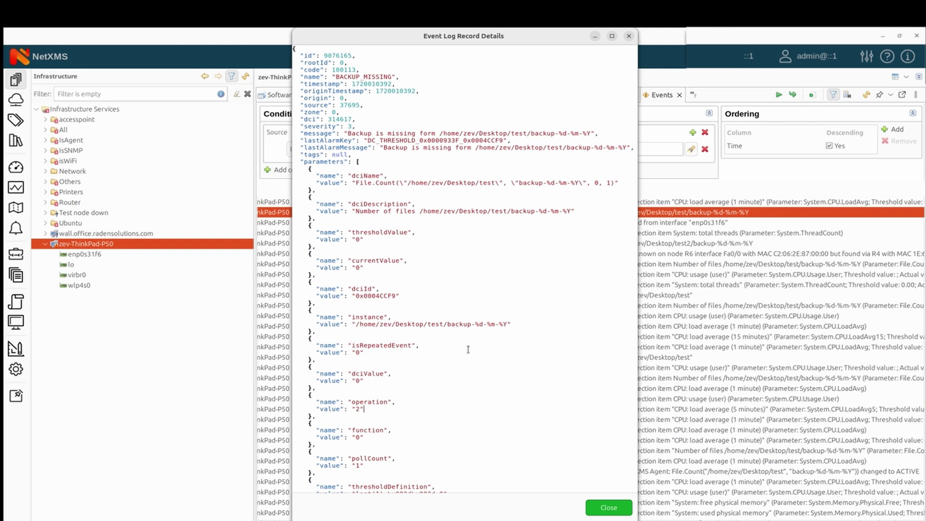
scroll(468, 349, down, 1)
drag(355, 299, 517, 295)
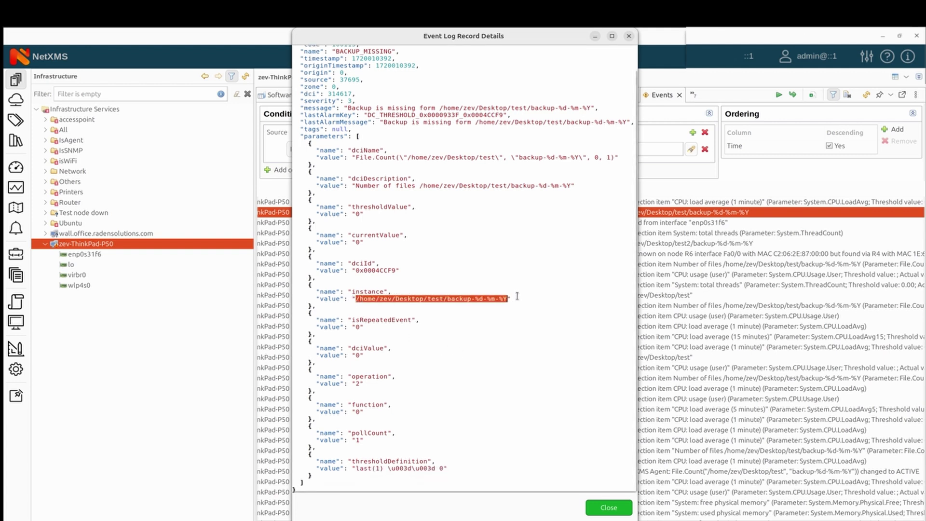
click(507, 297)
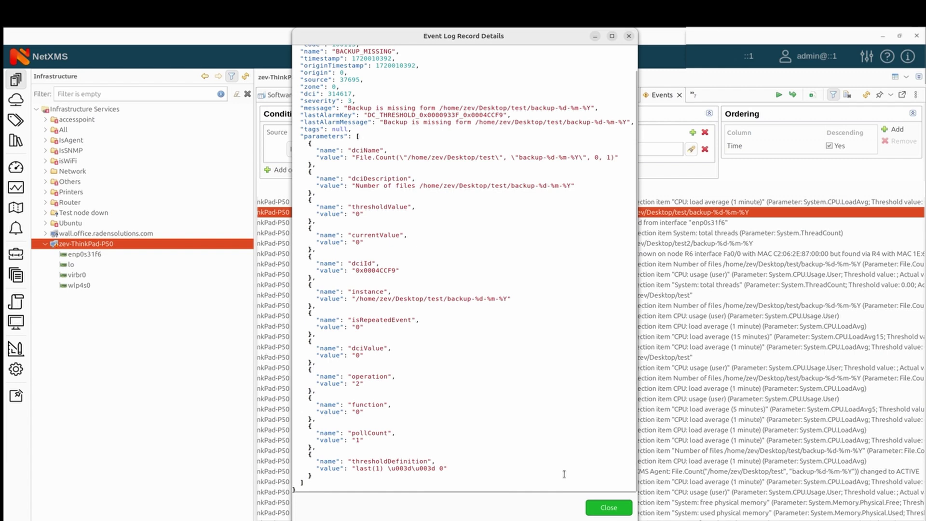
click(608, 507)
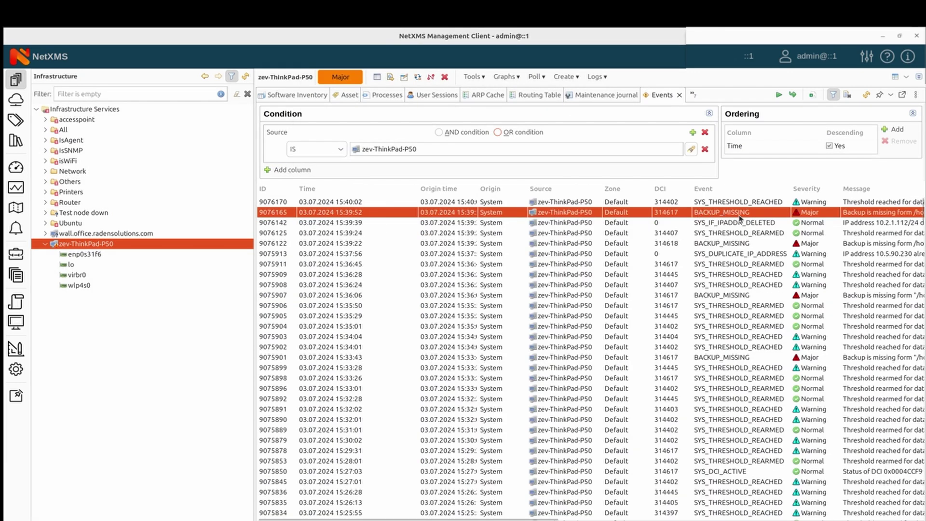
- Filter the event processing policy by "thresh" and expand the rules that generate and terminate threshold violation alarms
click(16, 369)
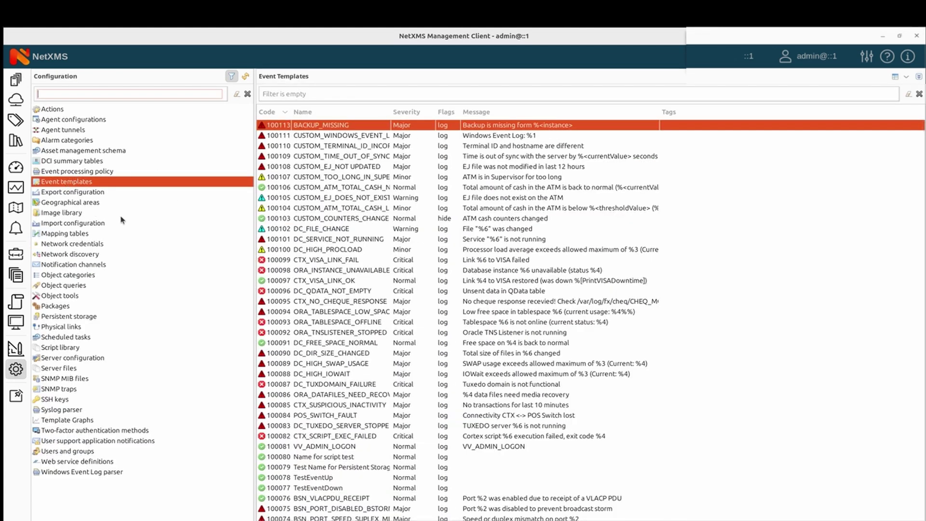
click(95, 173)
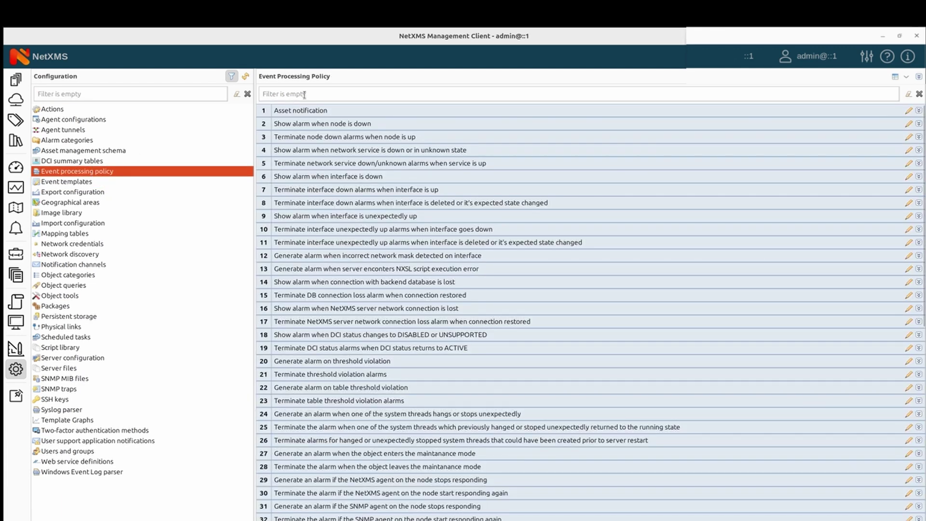
click(304, 94)
text(thresh)
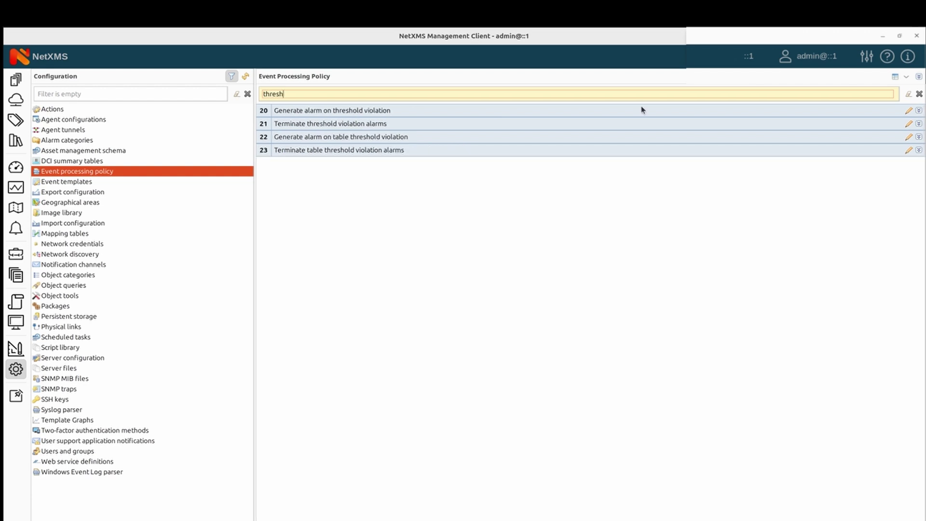
click(919, 110)
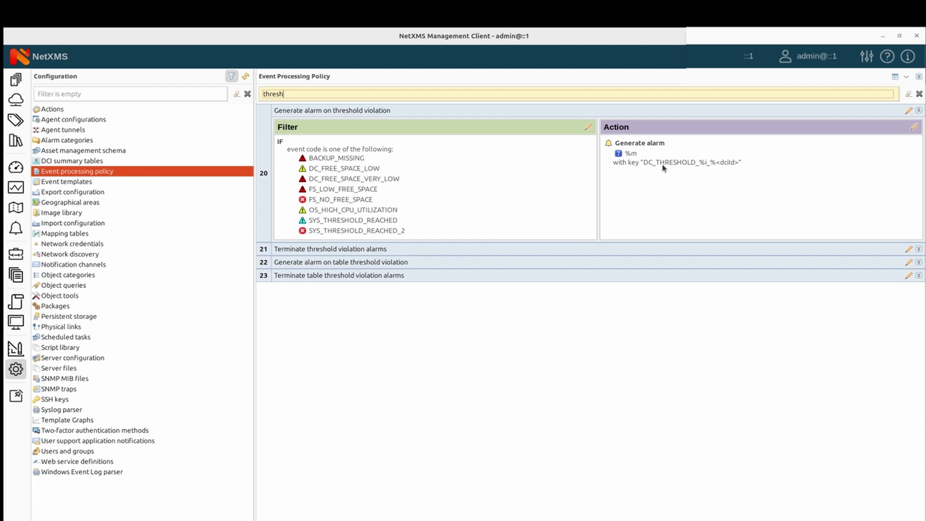
click(918, 248)
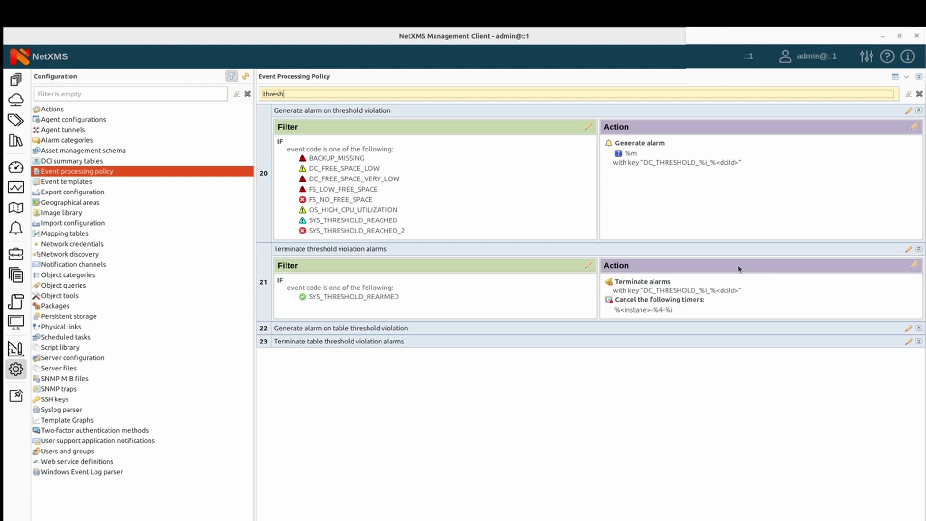